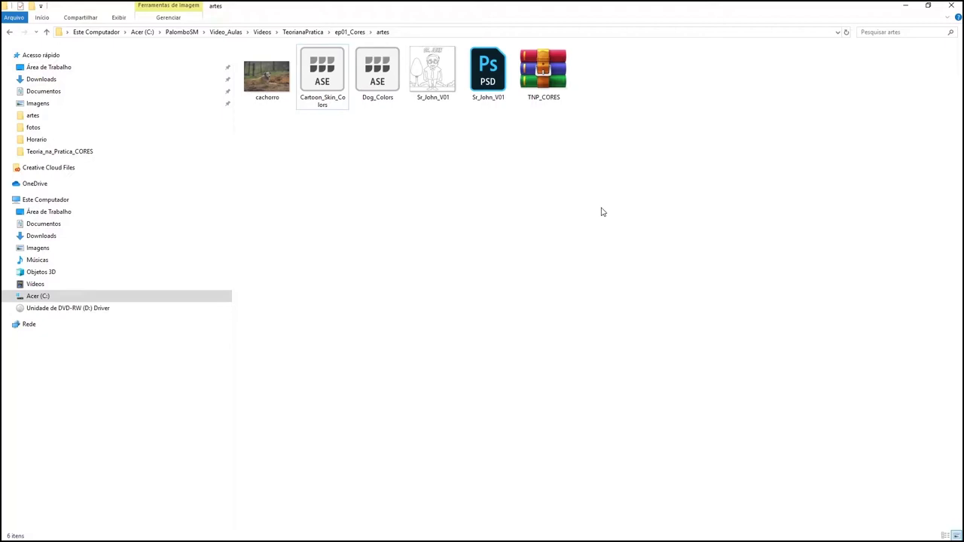
# Step: Open the Sr_John_V01 drawing in Photoshop, leaving its missing colour profile as is
pyautogui.hotkey('alt', 'Tab')
pyautogui.hotkey('alt', 'Tab')
pyautogui.hotkey('alt', 'Tab')
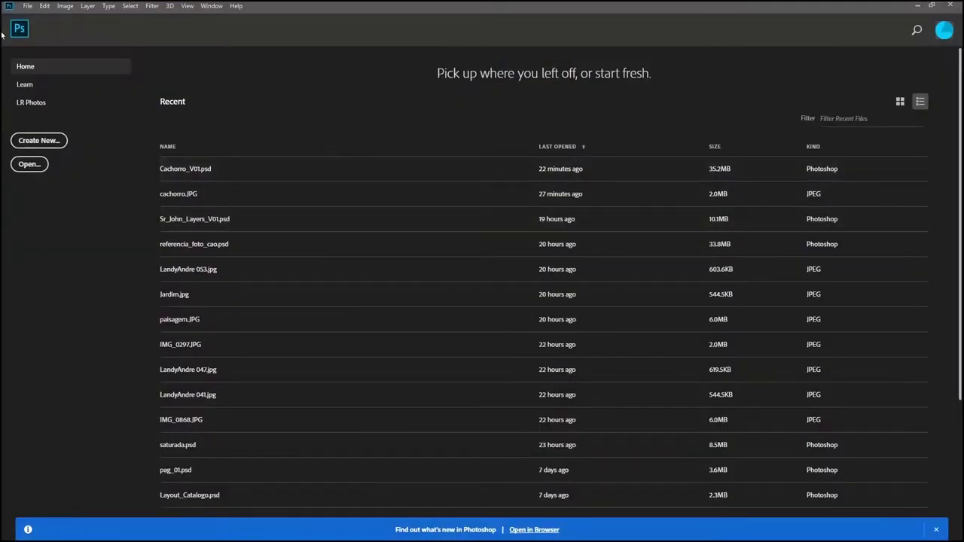
pyautogui.click(28, 6)
pyautogui.click(38, 28)
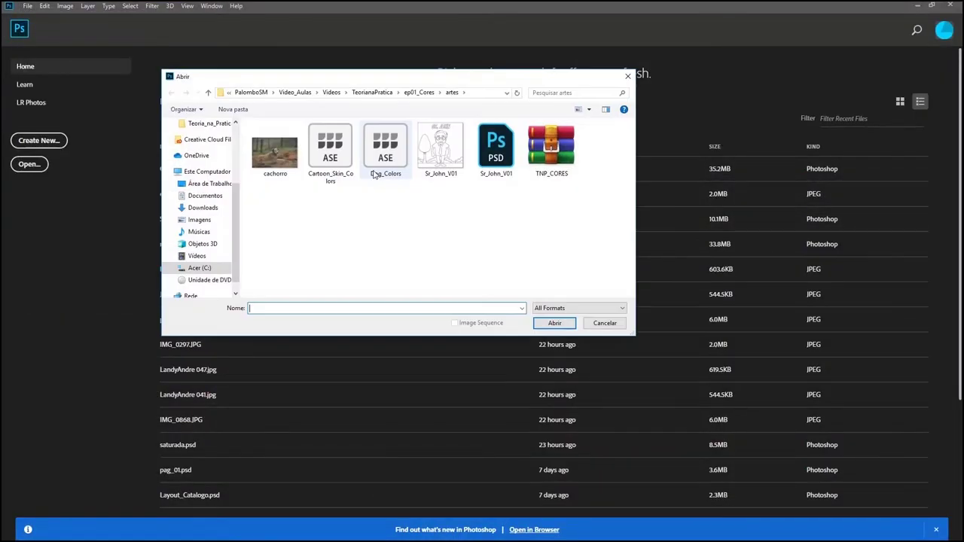
pyautogui.click(444, 156)
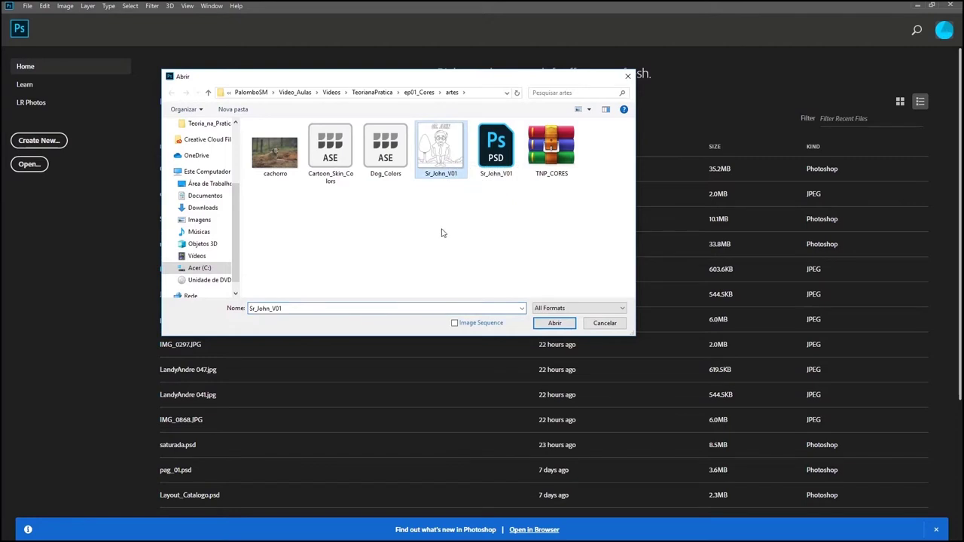
pyautogui.click(554, 323)
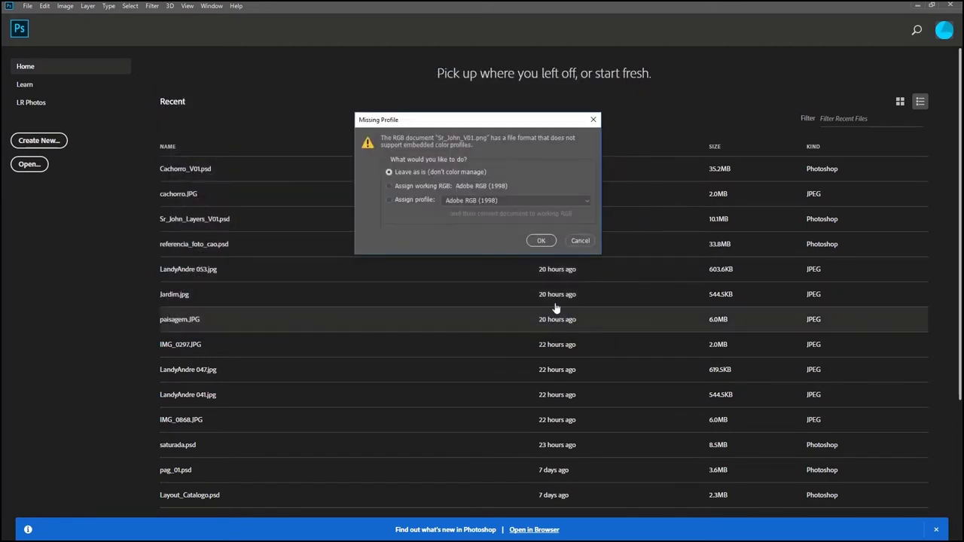
pyautogui.click(541, 241)
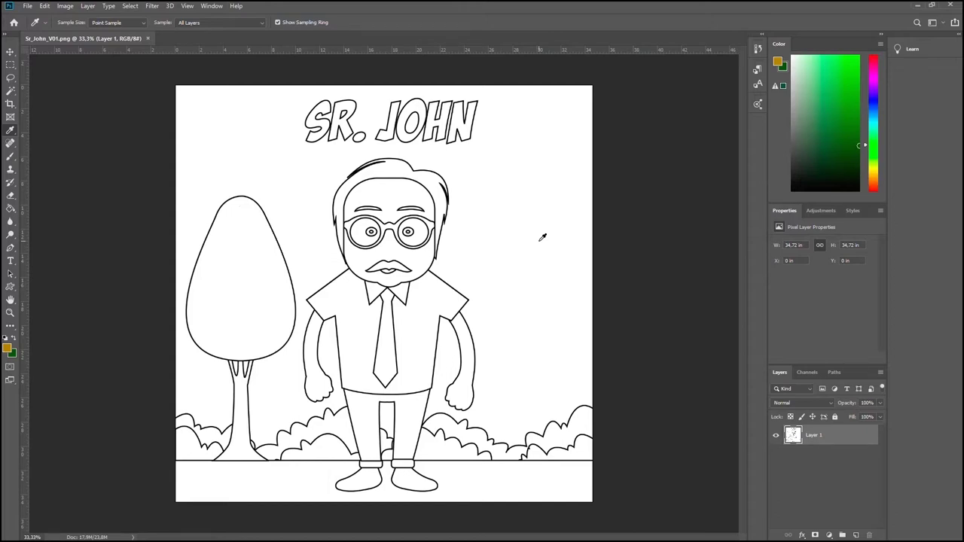
pyautogui.hotkey('alt', 'Tab')
pyautogui.hotkey('alt', 'Tab')
pyautogui.hotkey('alt', 'Tab')
pyautogui.hotkey('alt', 'Tab')
pyautogui.hotkey('alt', 'Tab')
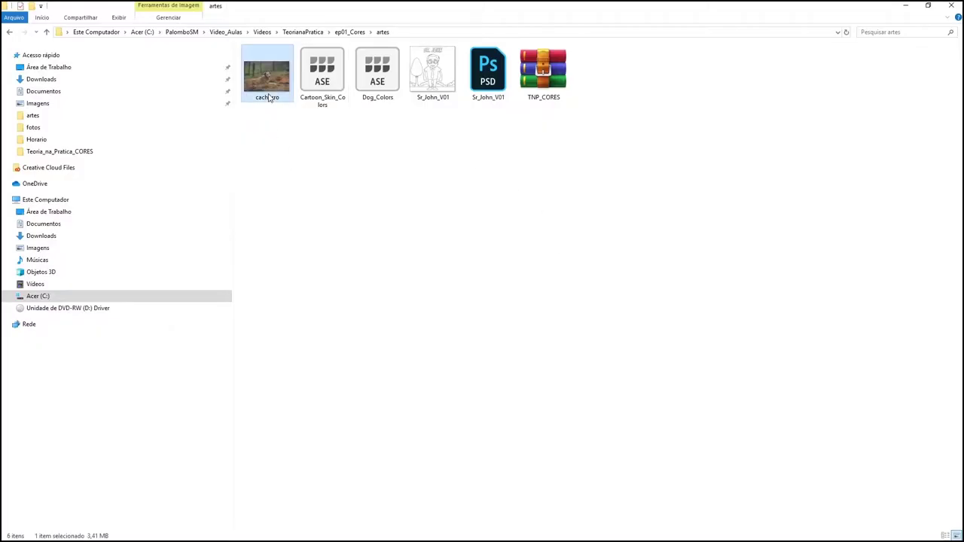
pyautogui.doubleClick(268, 93)
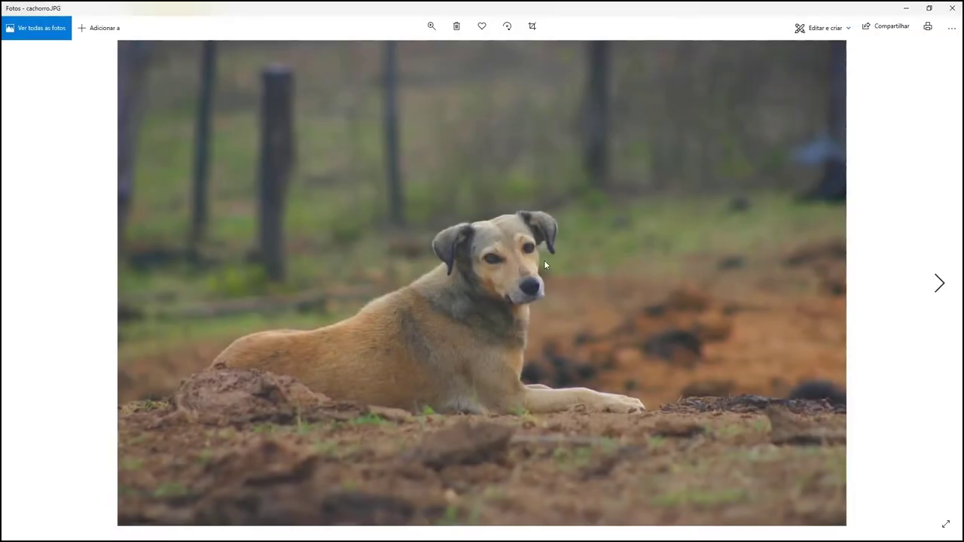
pyautogui.click(951, 9)
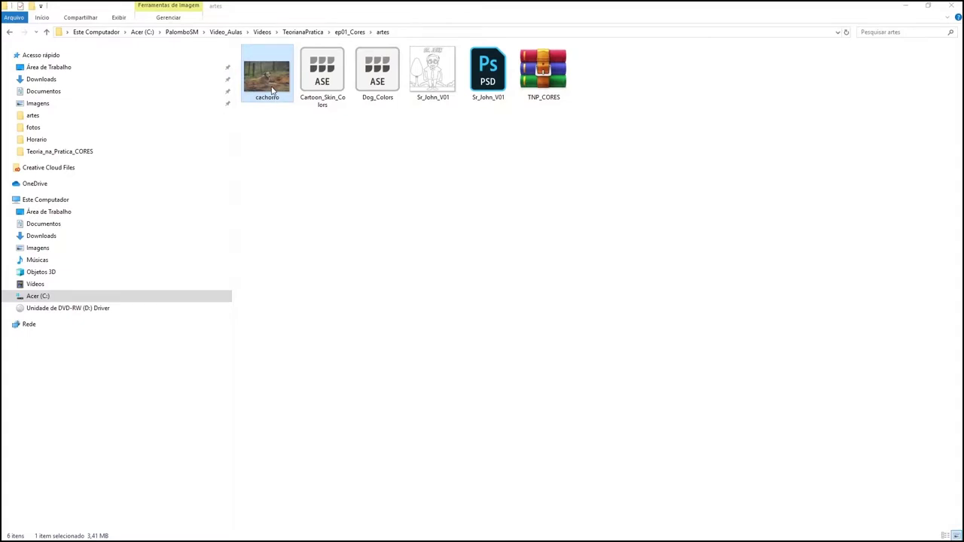
pyautogui.hotkey('alt', 'Tab')
pyautogui.hotkey('alt', 'Tab')
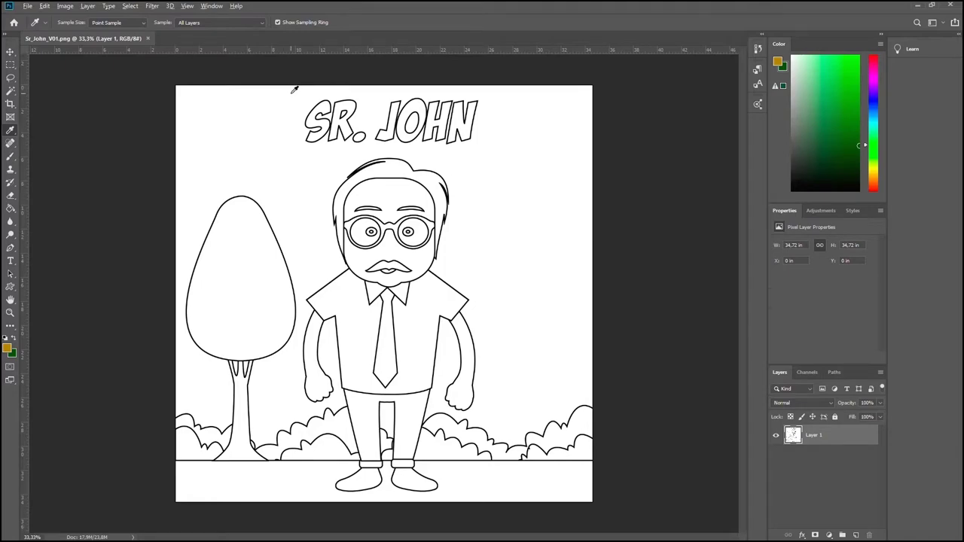
# Step: Switch to Chrome showing the color.adobe.com create page
pyautogui.hotkey('alt', 'Tab')
pyautogui.hotkey('alt', 'Tab')
pyautogui.hotkey('alt', 'Tab')
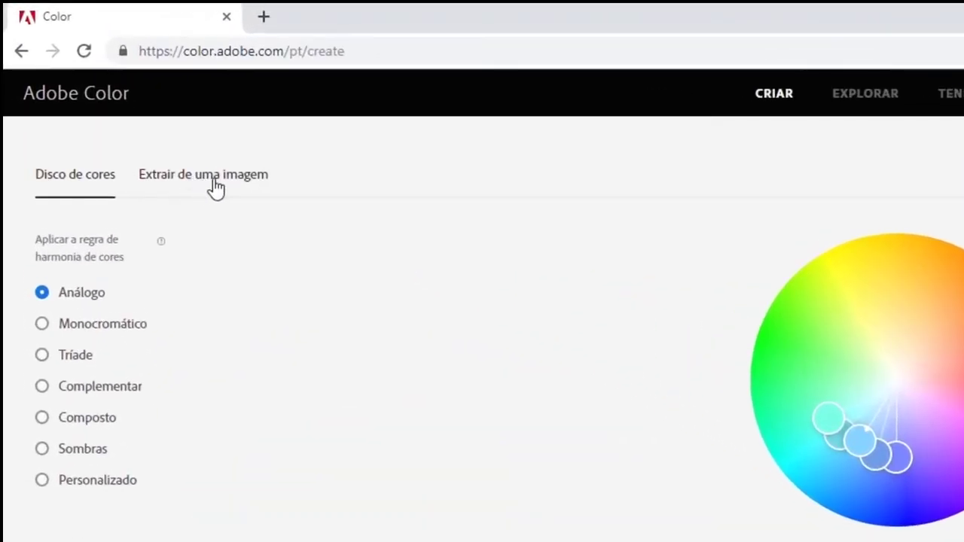
# Step: Upload the cachorro dog photo to Adobe Color's image extraction and try the Brilho mood
pyautogui.click(210, 182)
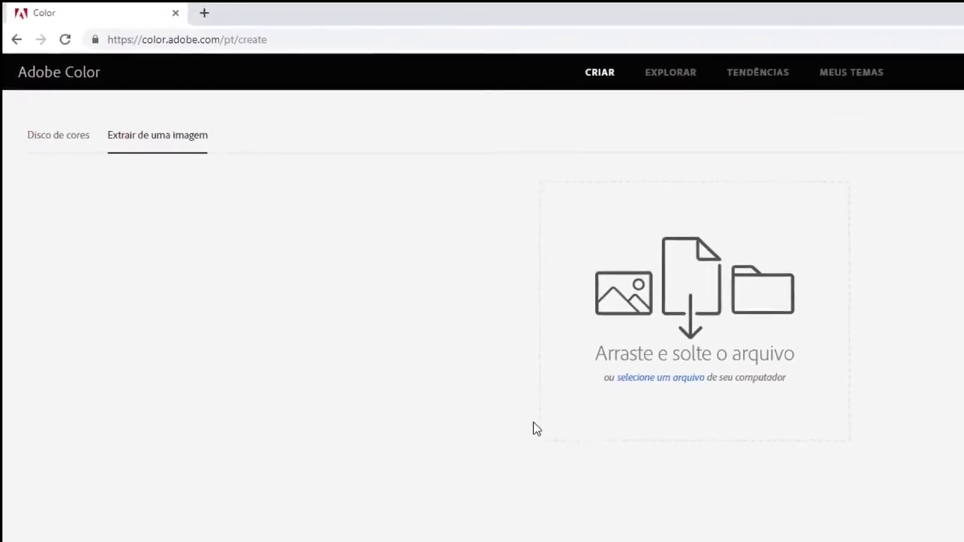
pyautogui.click(635, 361)
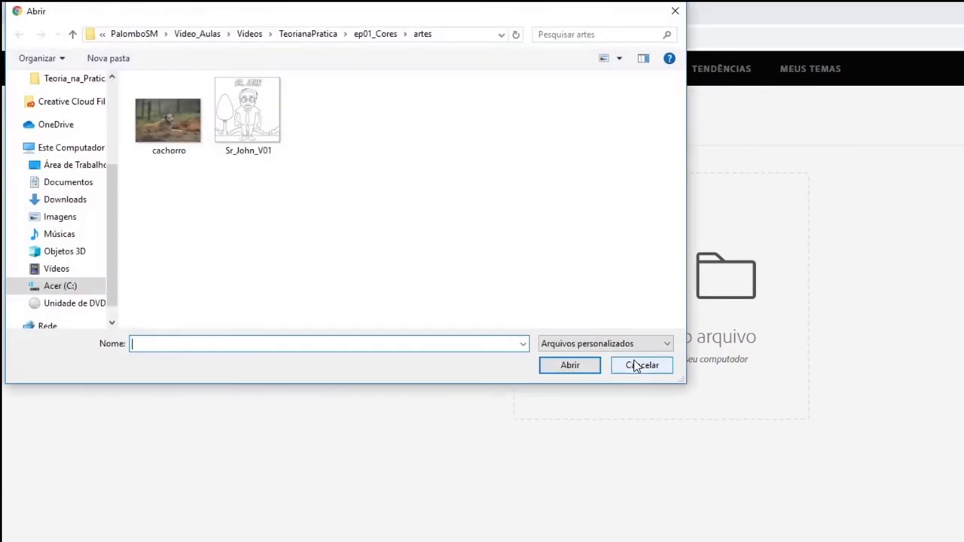
pyautogui.click(172, 150)
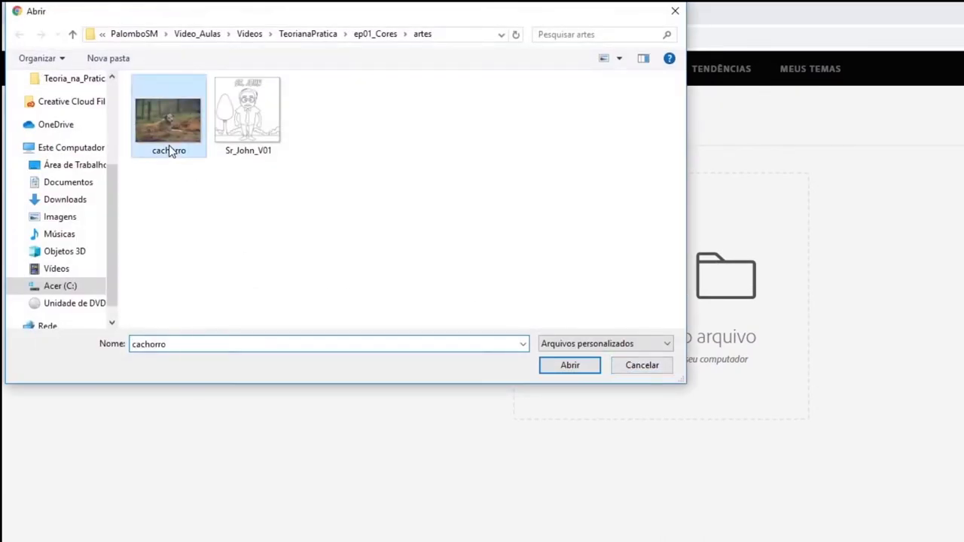
pyautogui.click(550, 369)
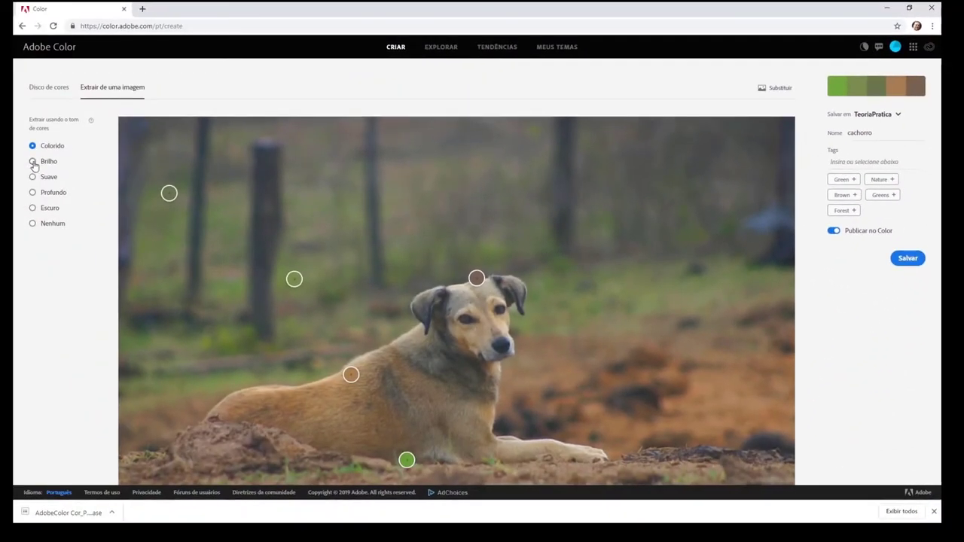
pyautogui.click(33, 162)
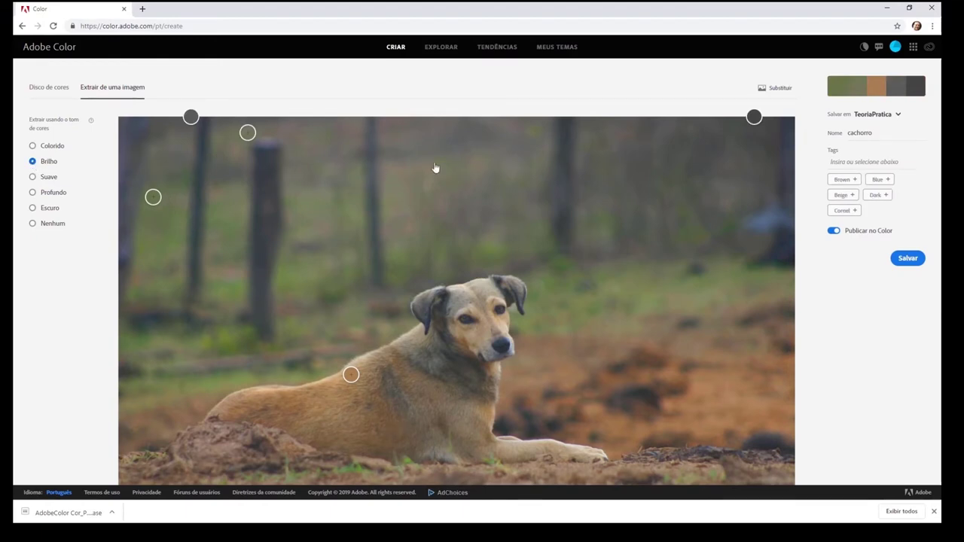
# Step: Compare the Suave, Profundo, Escuro and Colorido moods, finishing on Suave
pyautogui.click(48, 178)
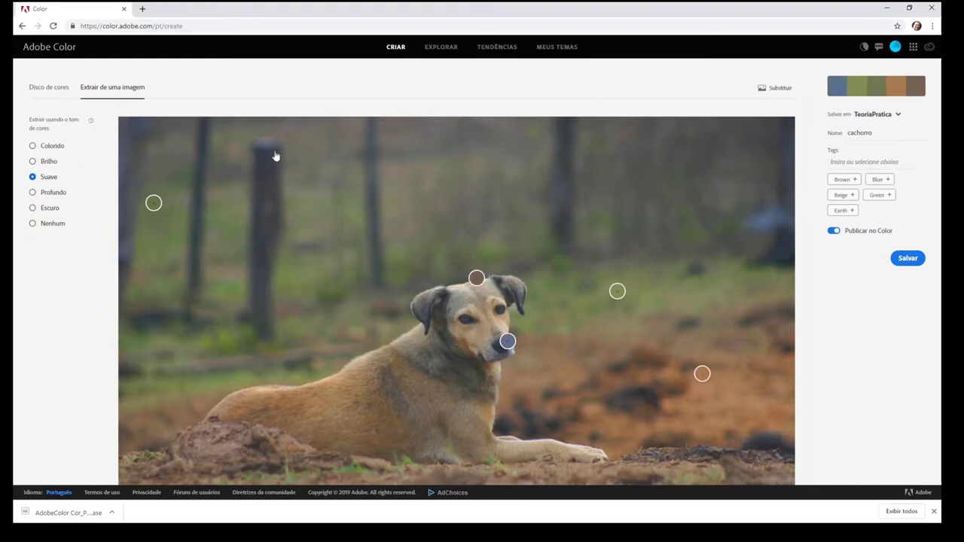
pyautogui.click(33, 194)
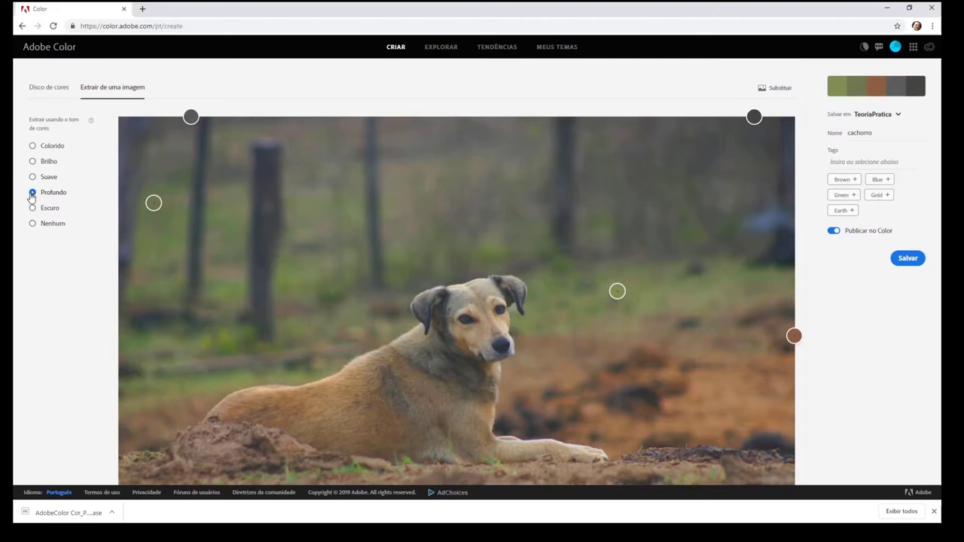
pyautogui.click(32, 209)
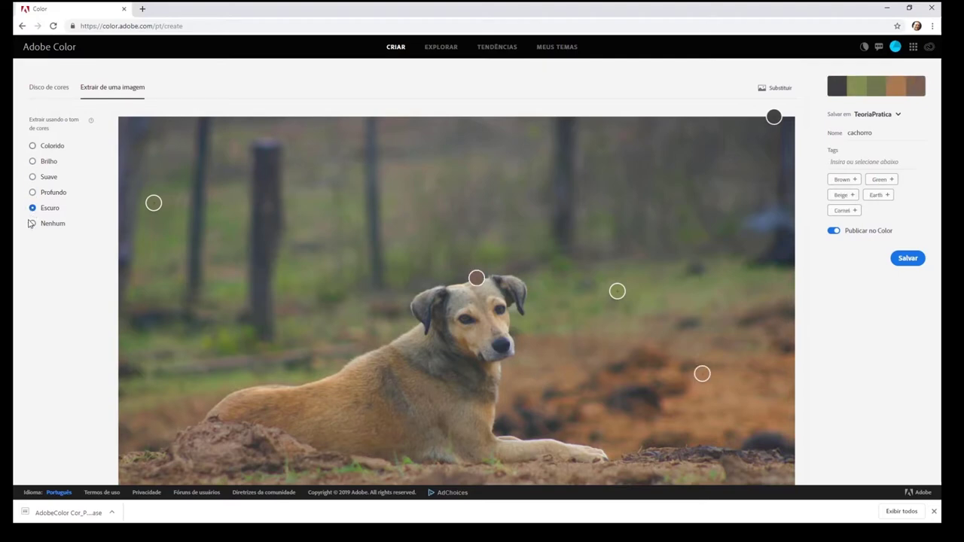
pyautogui.click(33, 148)
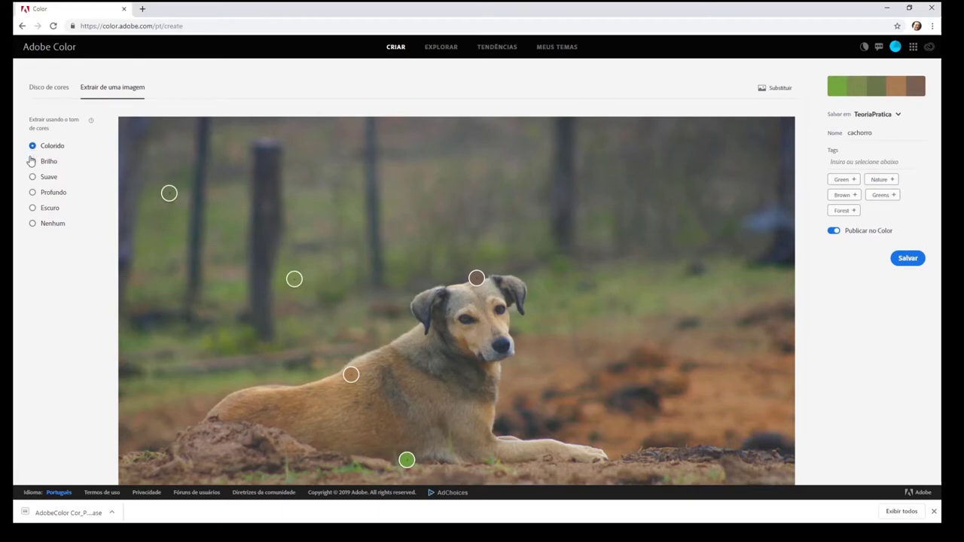
pyautogui.click(32, 178)
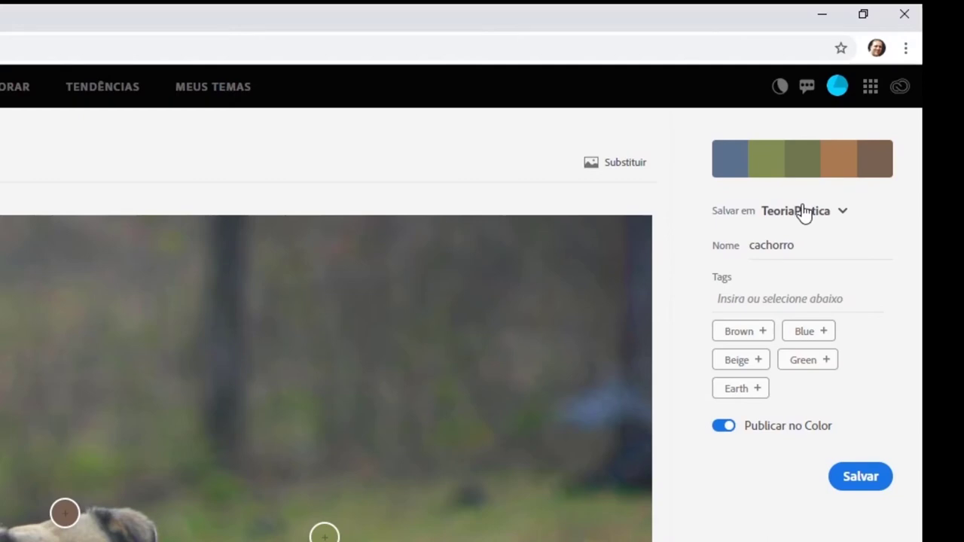
# Step: Name the palette paleta_cachorro, save it to the library, and return to Photoshop
pyautogui.doubleClick(800, 245)
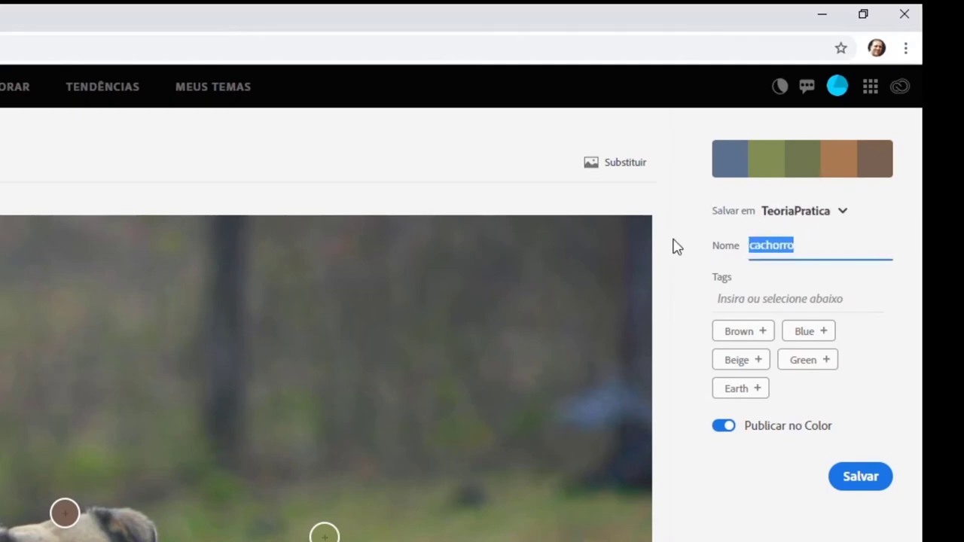
pyautogui.write('paleta_cachor')
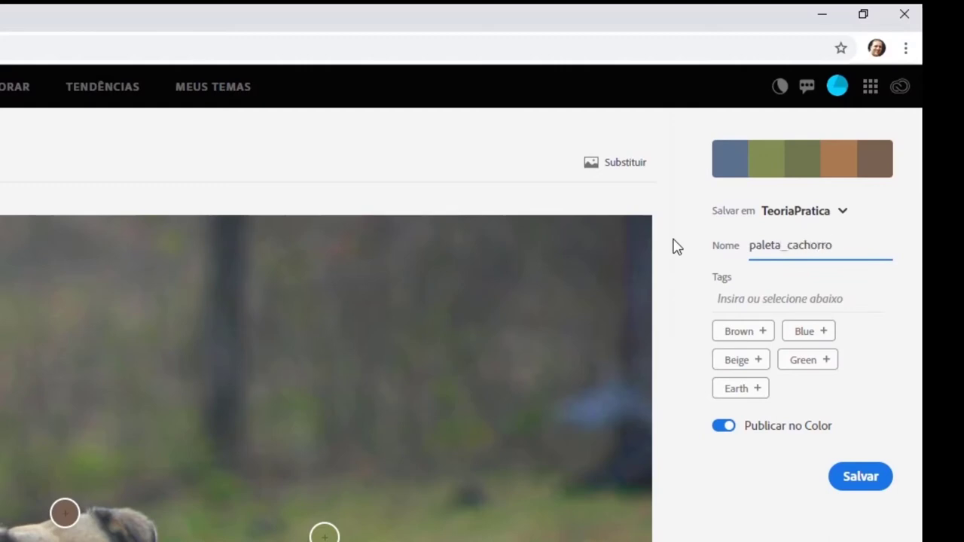
pyautogui.click(872, 480)
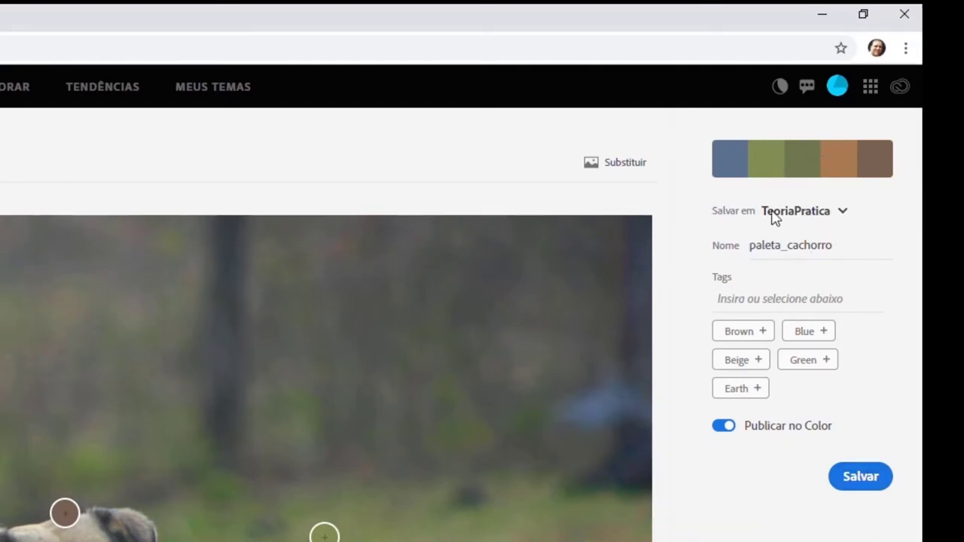
pyautogui.hotkey('alt', 'Tab')
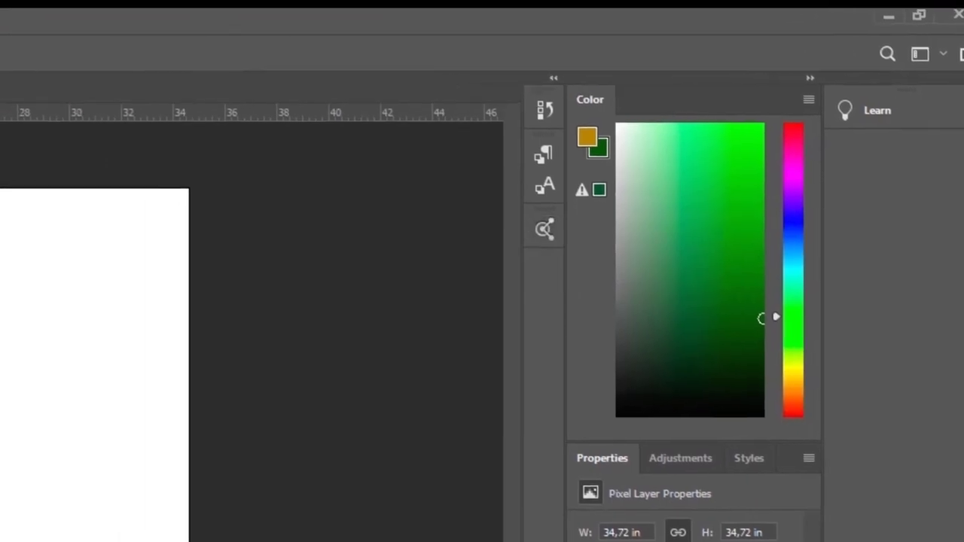
# Step: Open Photoshop's Adobe Color Themes panel and look through its sort options and libraries
pyautogui.click(188, 57)
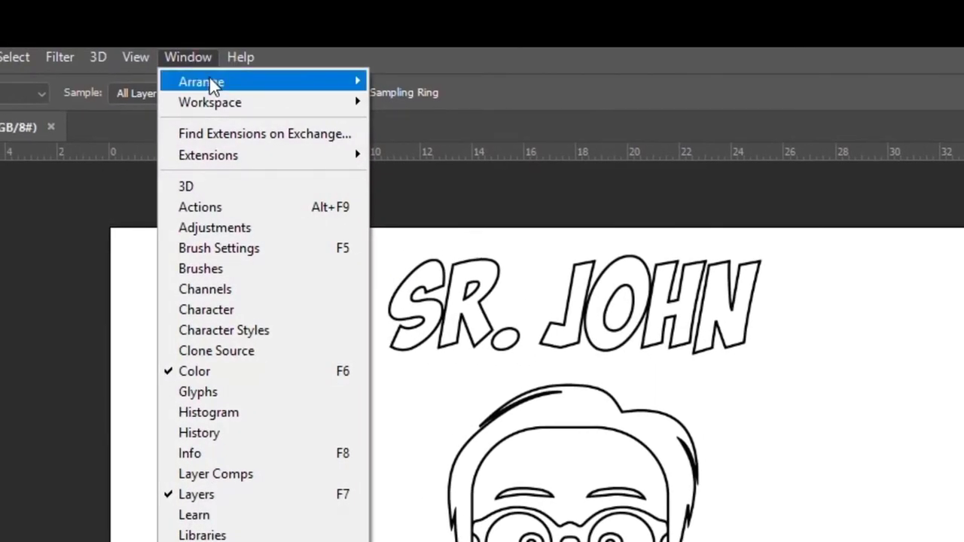
pyautogui.moveTo(208, 155)
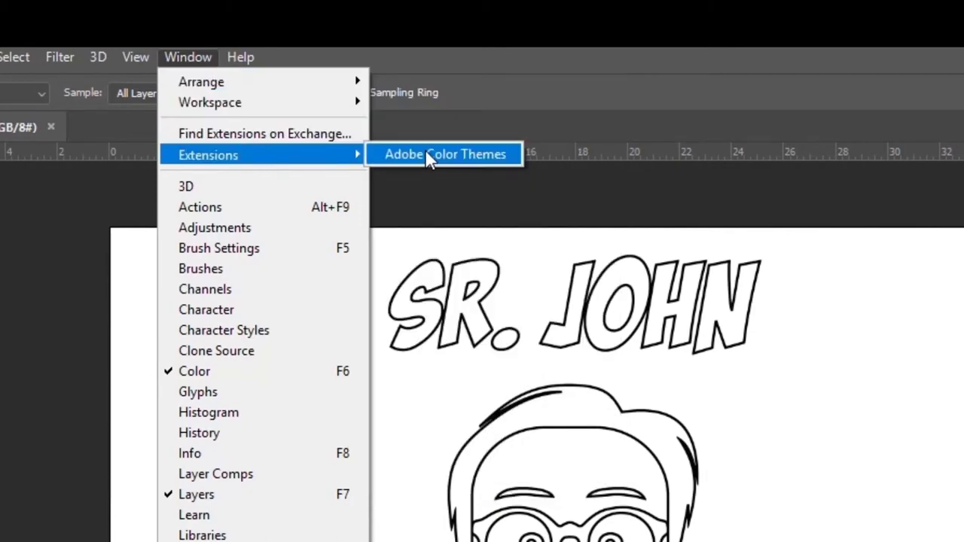
pyautogui.click(424, 149)
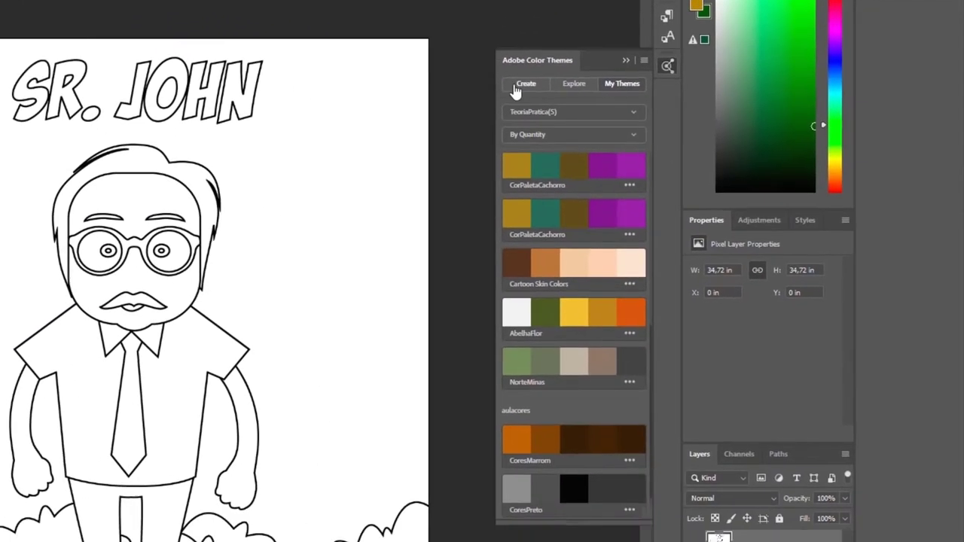
pyautogui.click(629, 134)
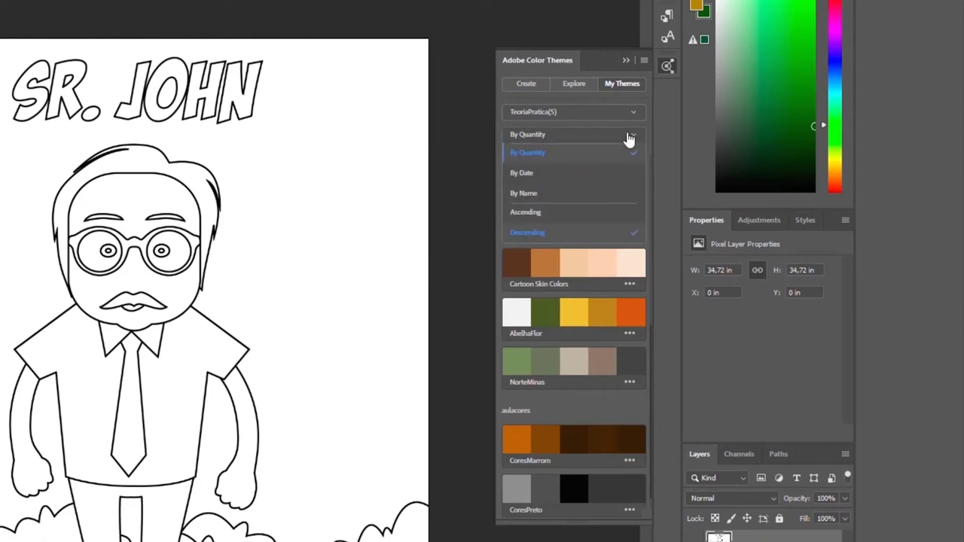
pyautogui.click(635, 140)
pyautogui.click(558, 113)
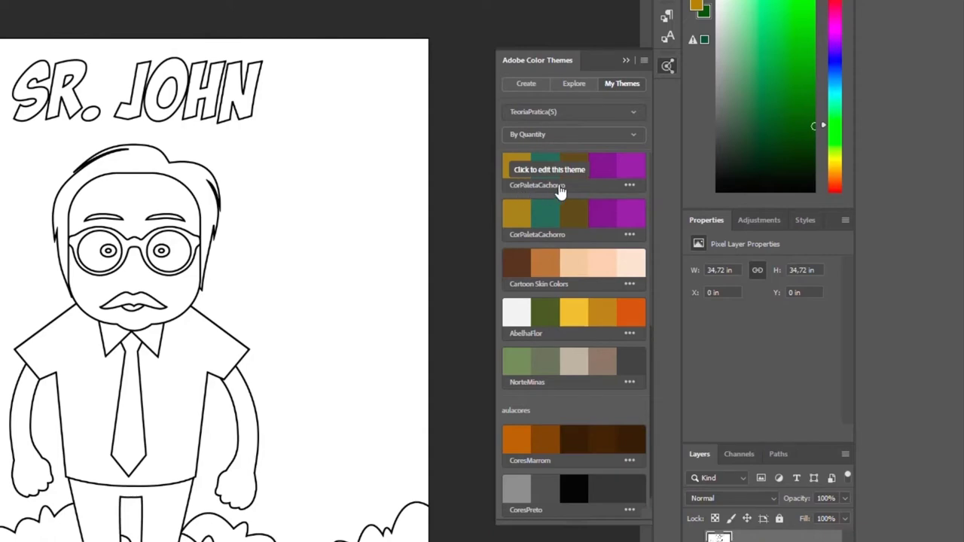
# Step: Confirm paletacachorro is listed in Photoshop, then show the palette on Adobe Color's colour wheel
pyautogui.hotkey('alt', 'Tab')
pyautogui.hotkey('alt', 'Tab')
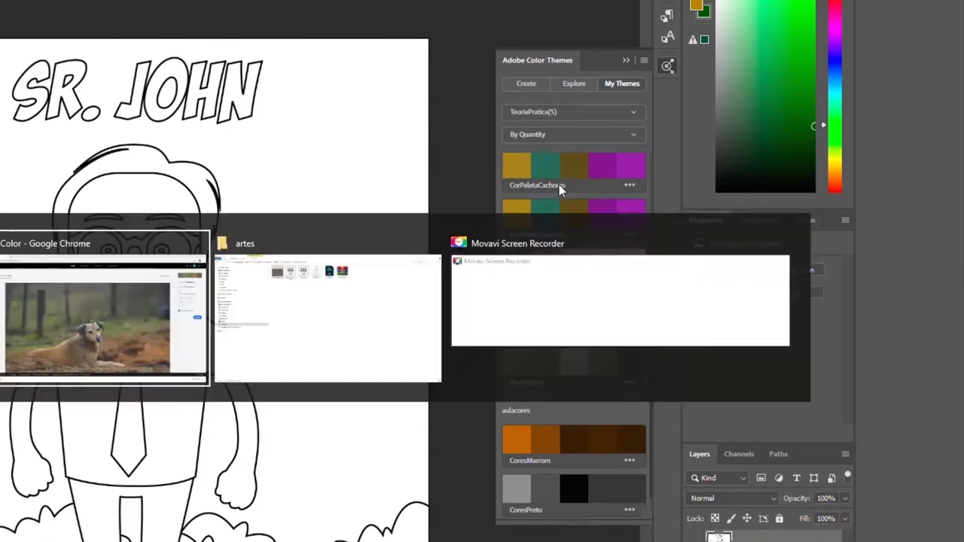
pyautogui.hotkey('alt', 'Tab')
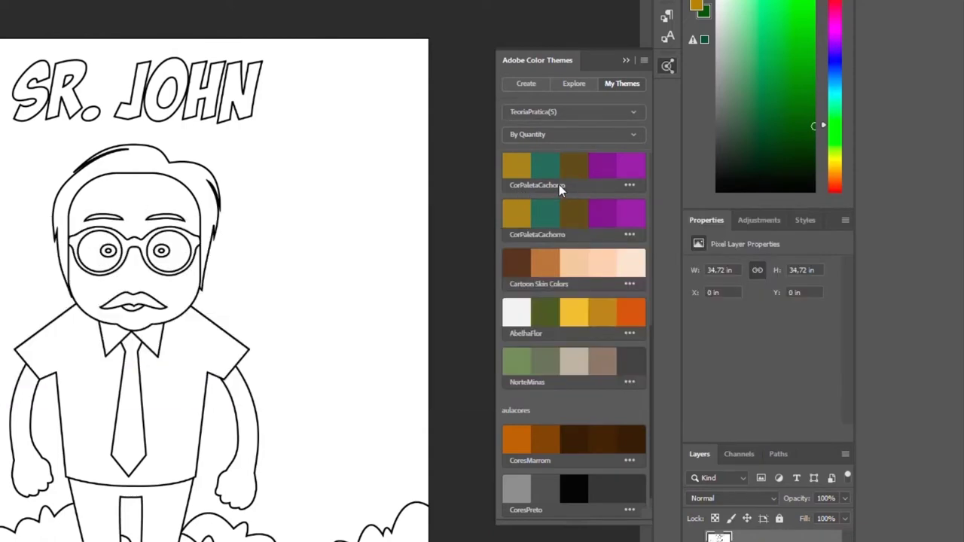
pyautogui.hotkey('alt', 'Tab')
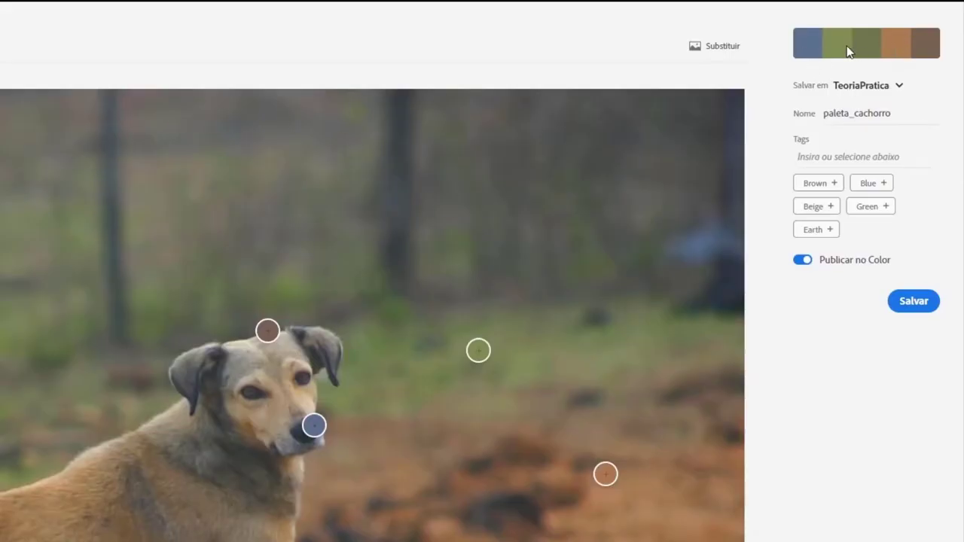
pyautogui.hotkey('alt', 'Tab')
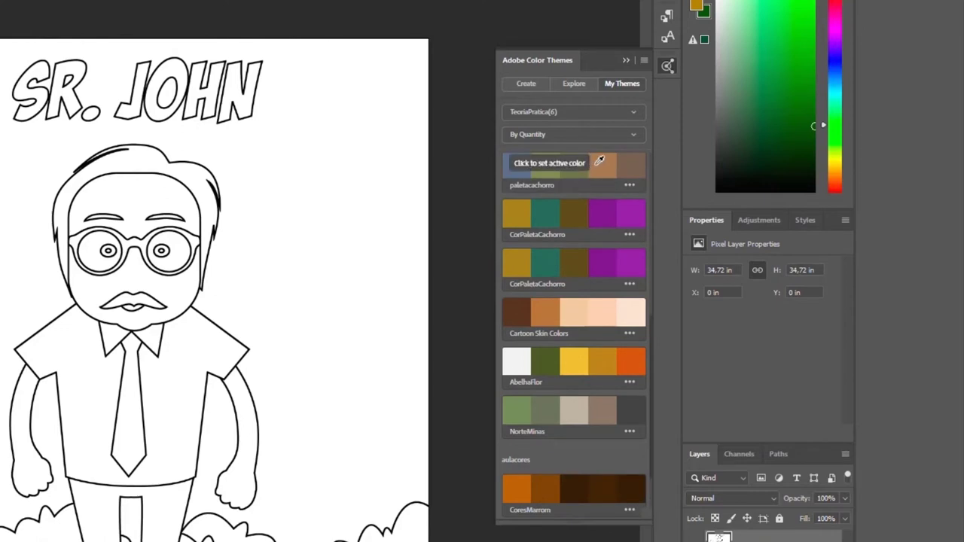
pyautogui.hotkey('alt', 'Tab')
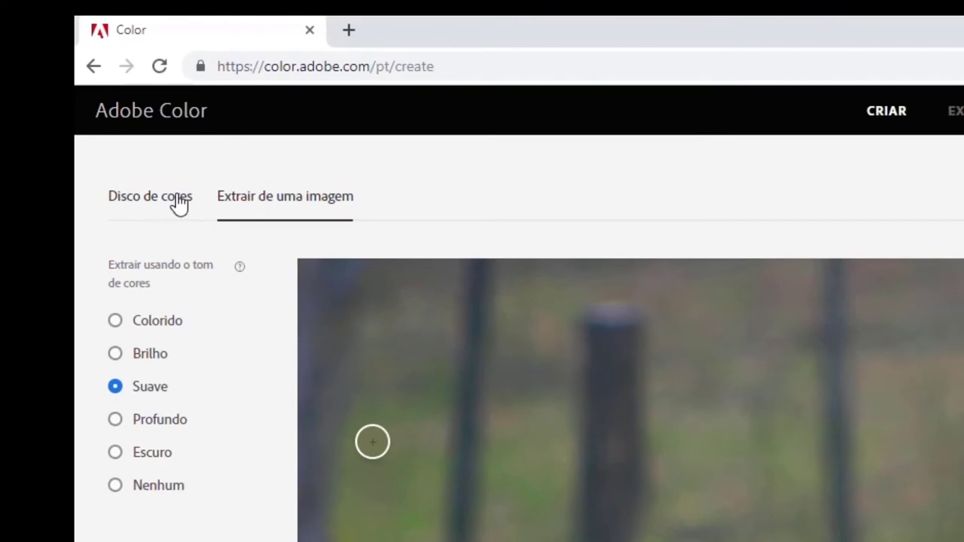
pyautogui.click(179, 204)
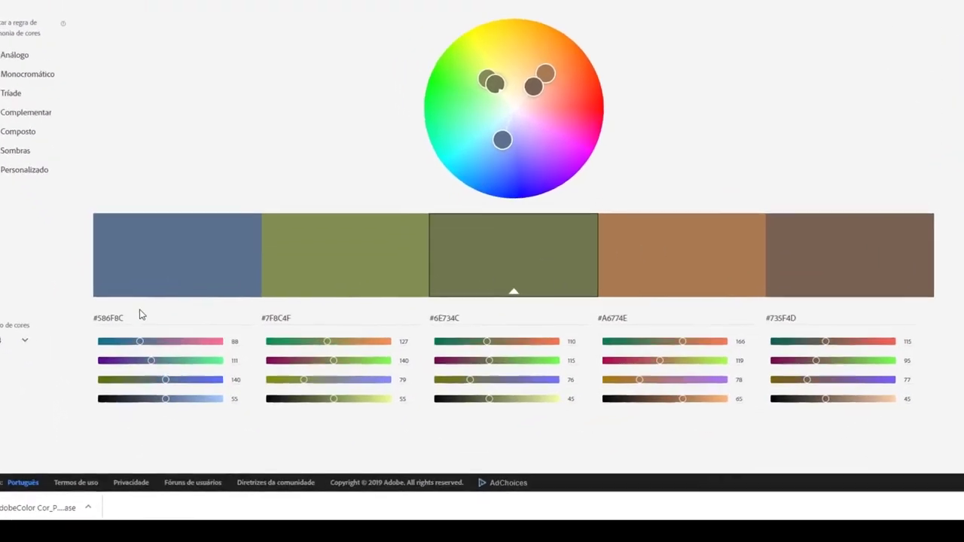
# Step: Check the first two palette colours' hex values, #586F8C and #7F8C4F
pyautogui.click(113, 317)
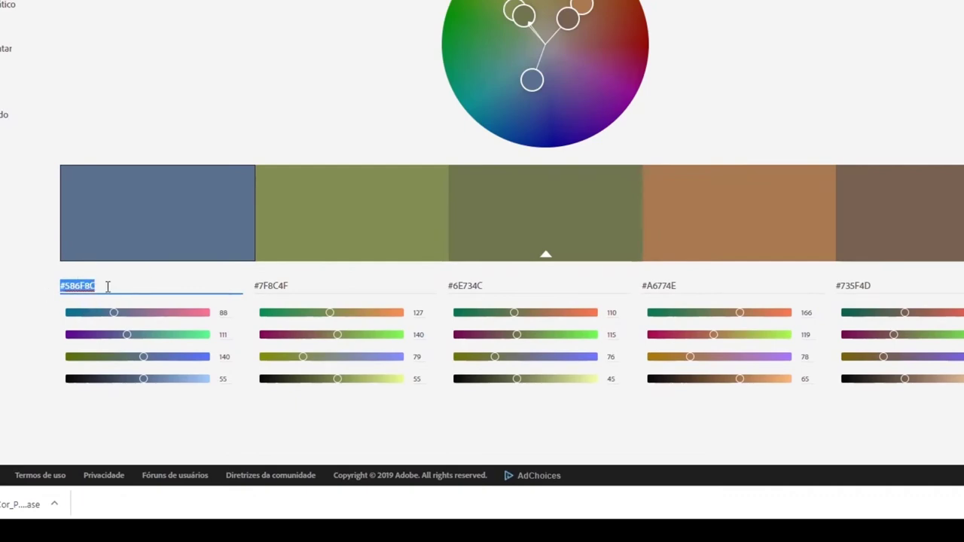
pyautogui.click(305, 286)
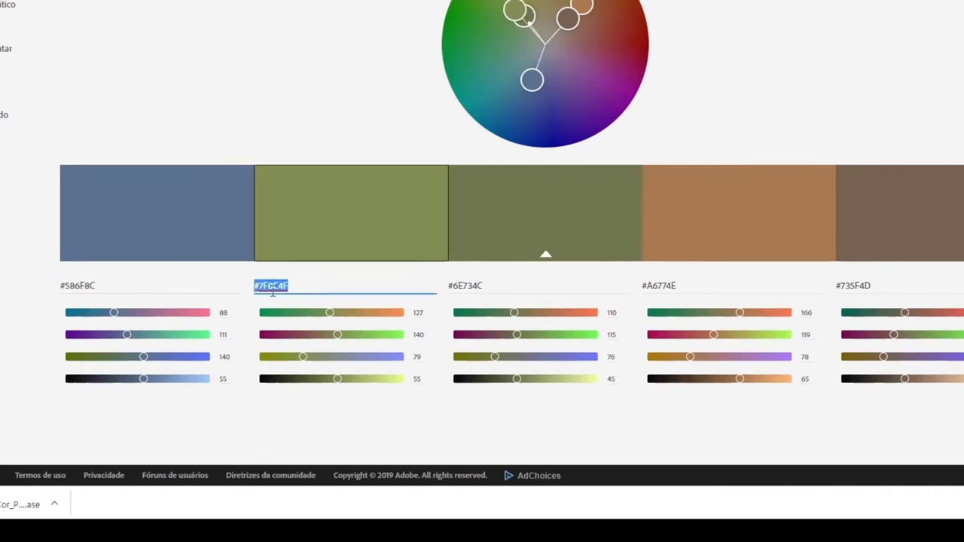
pyautogui.press('super')
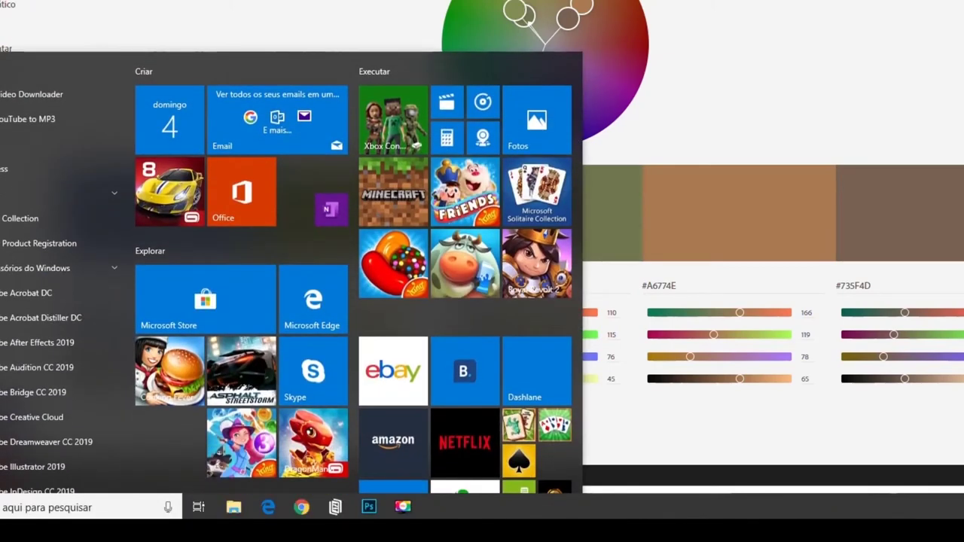
pyautogui.press('super')
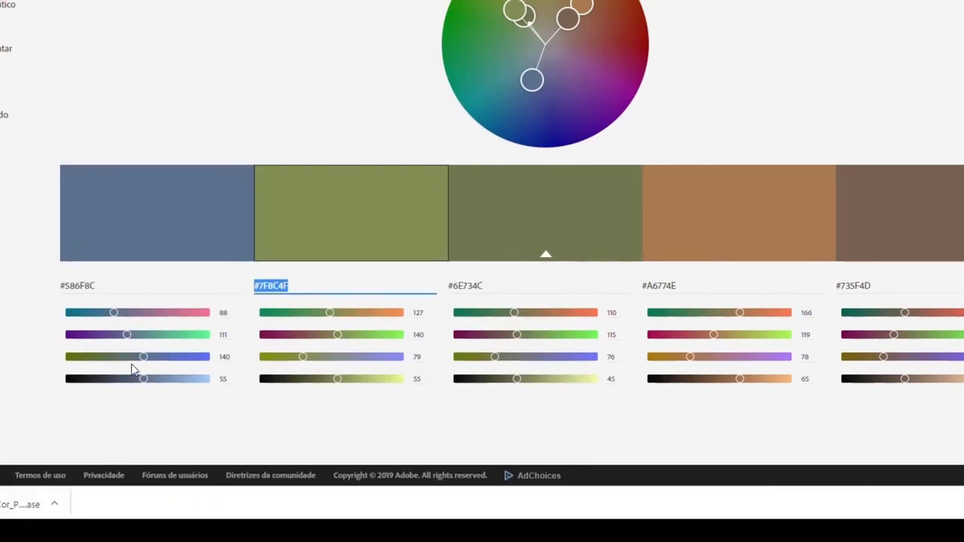
pyautogui.click(102, 285)
pyautogui.click(304, 286)
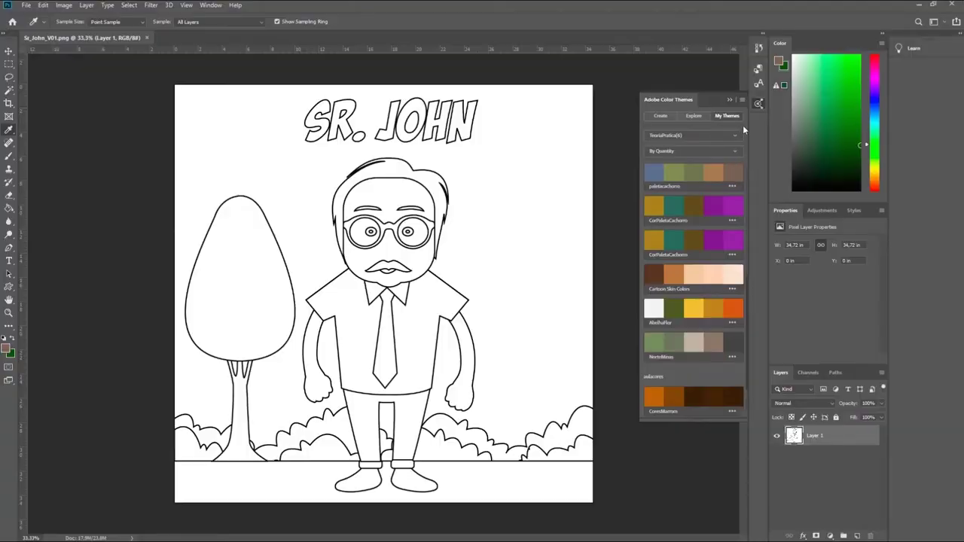
pyautogui.rightClick(740, 98)
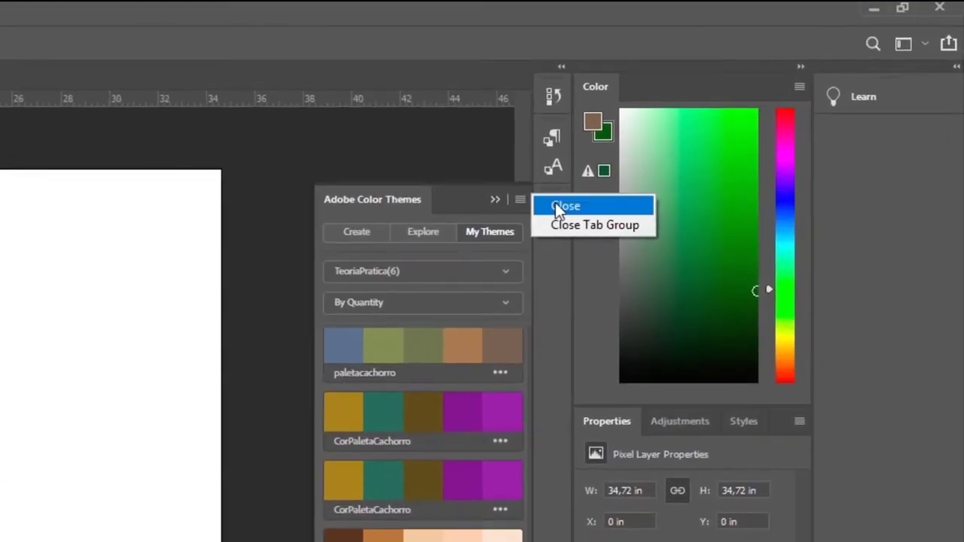
# Step: Replace the Adobe Color Themes panel with the Swatches panel and show its options menu
pyautogui.click(557, 207)
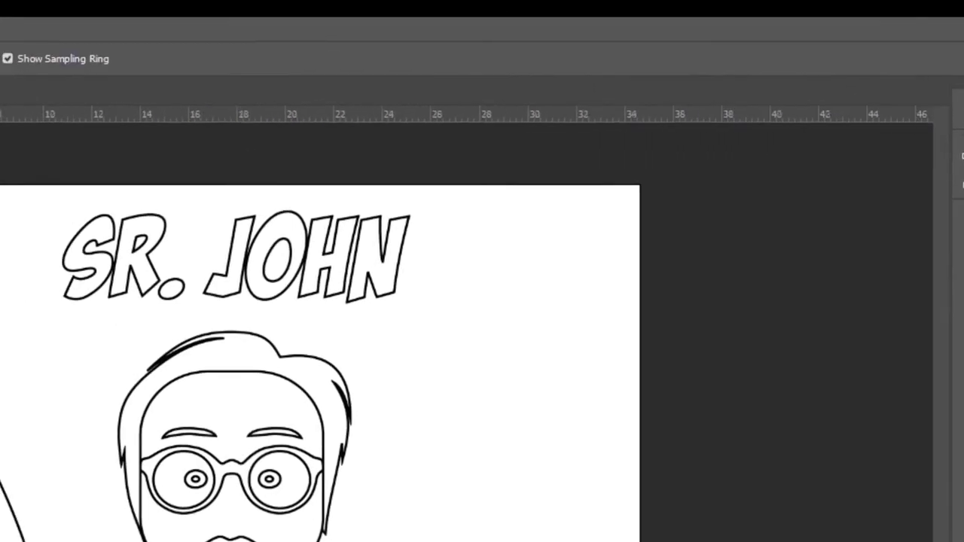
pyautogui.click(198, 38)
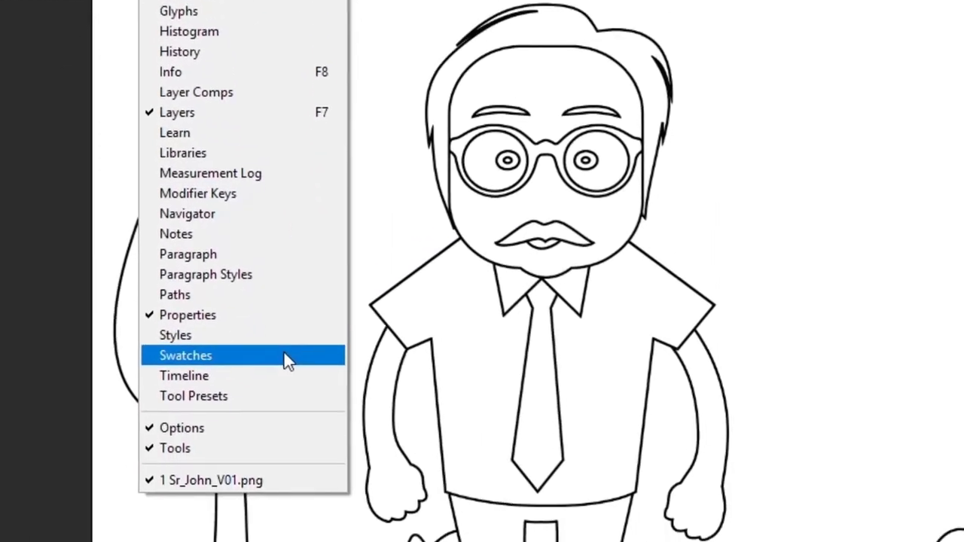
pyautogui.click(132, 426)
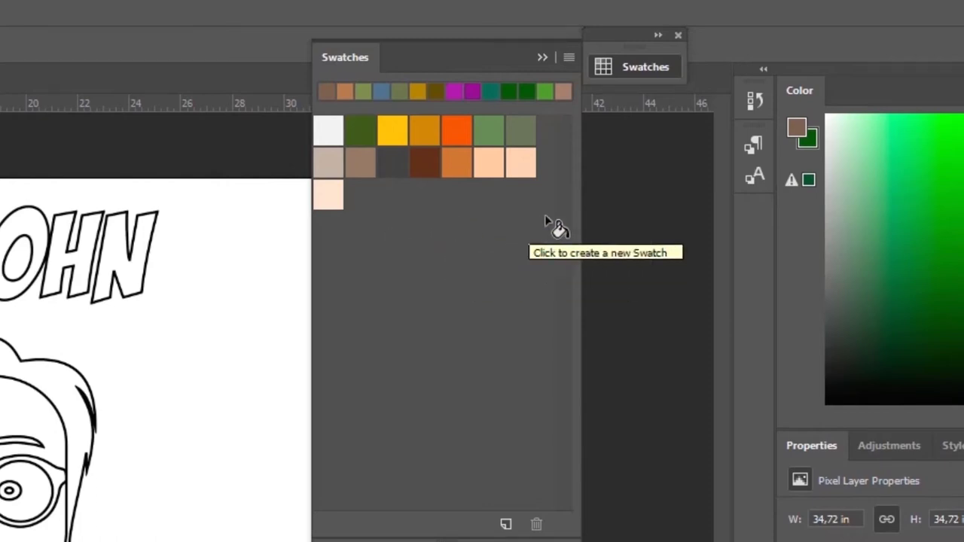
pyautogui.click(570, 58)
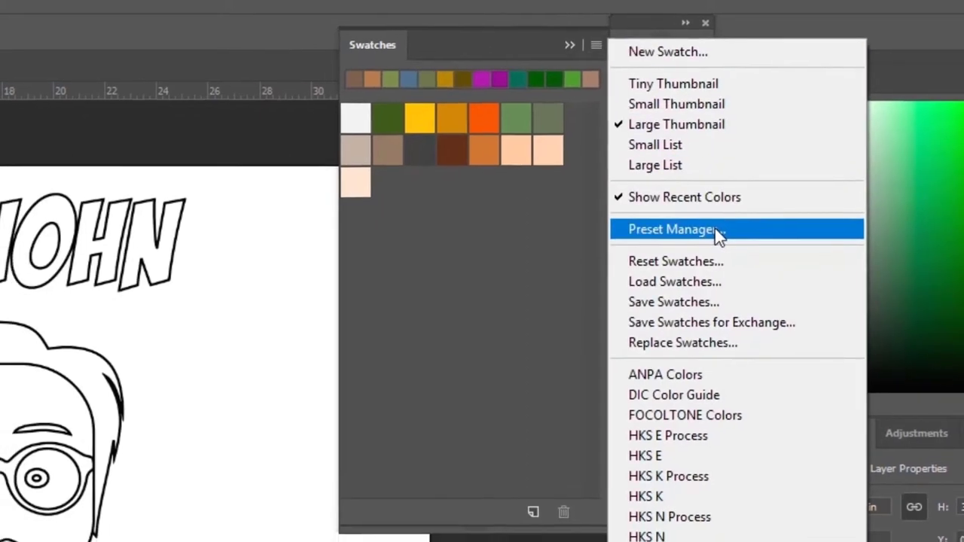
# Step: Select every swatch in the Preset Manager and delete them all
pyautogui.click(685, 242)
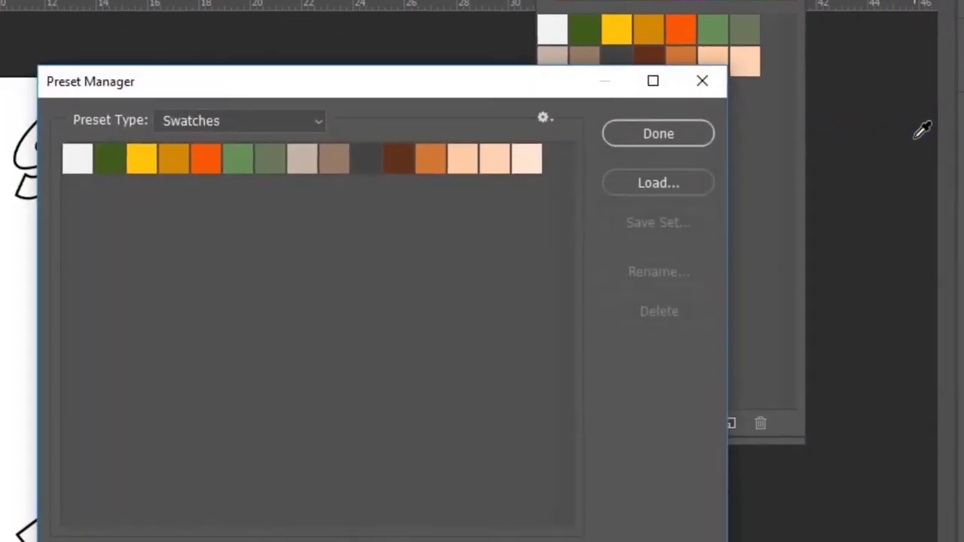
pyautogui.click(103, 147)
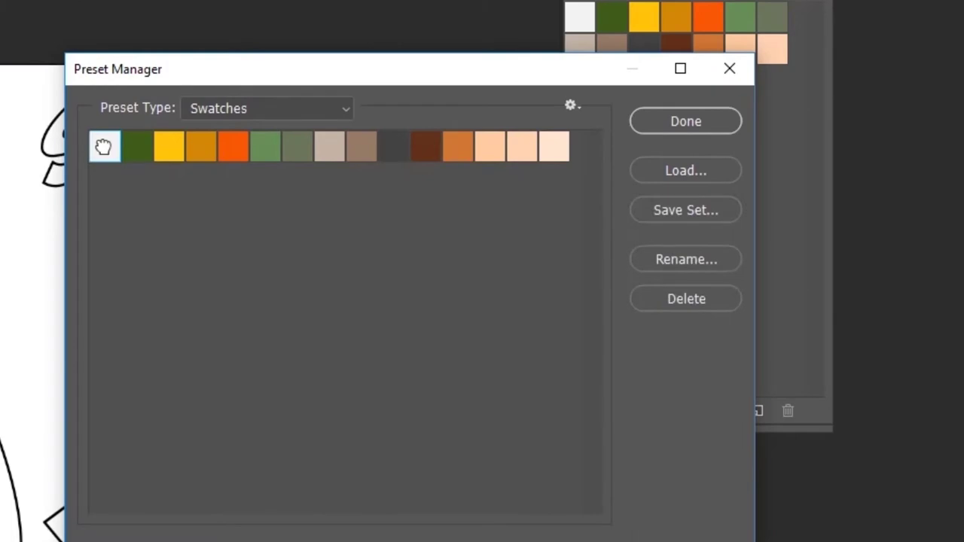
pyautogui.keyDown('shift'); pyautogui.click(555, 148); pyautogui.keyUp('shift')
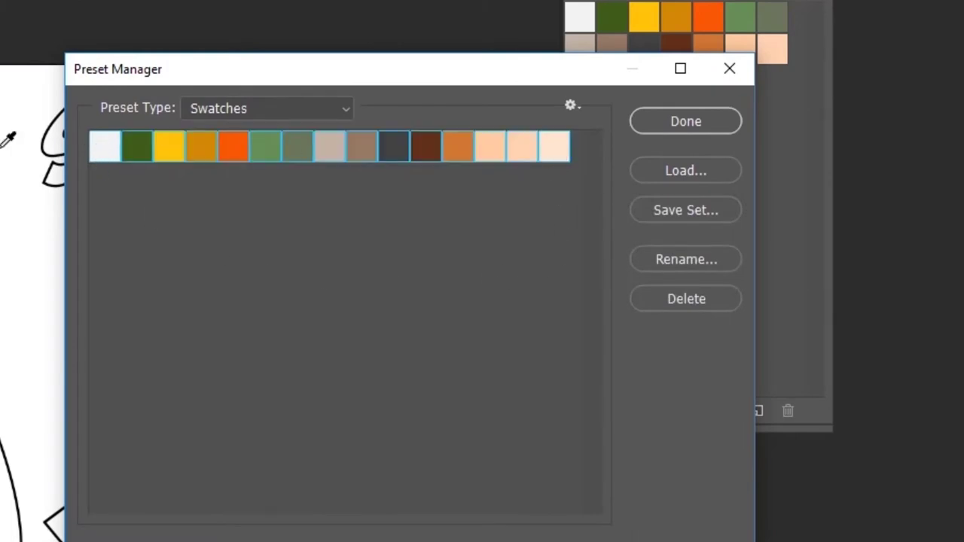
pyautogui.click(678, 299)
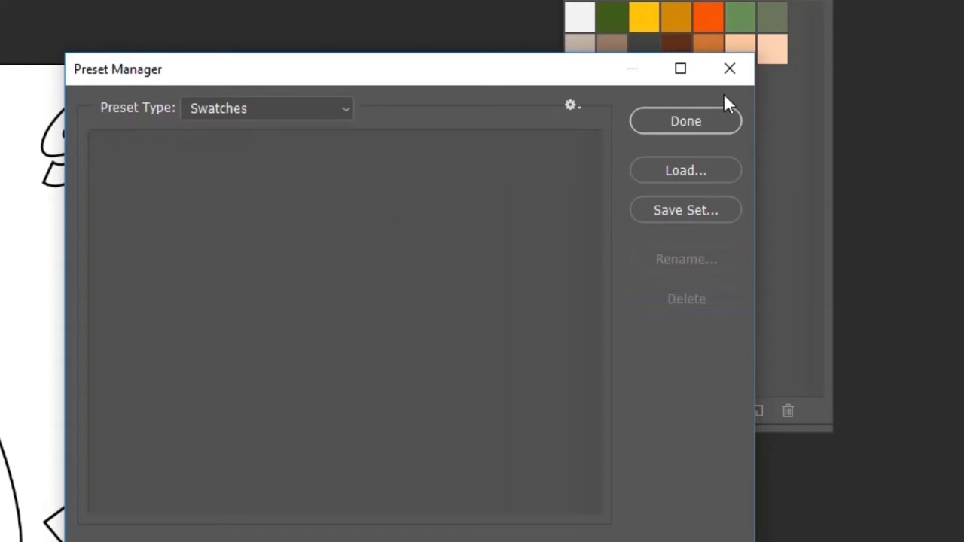
pyautogui.click(728, 68)
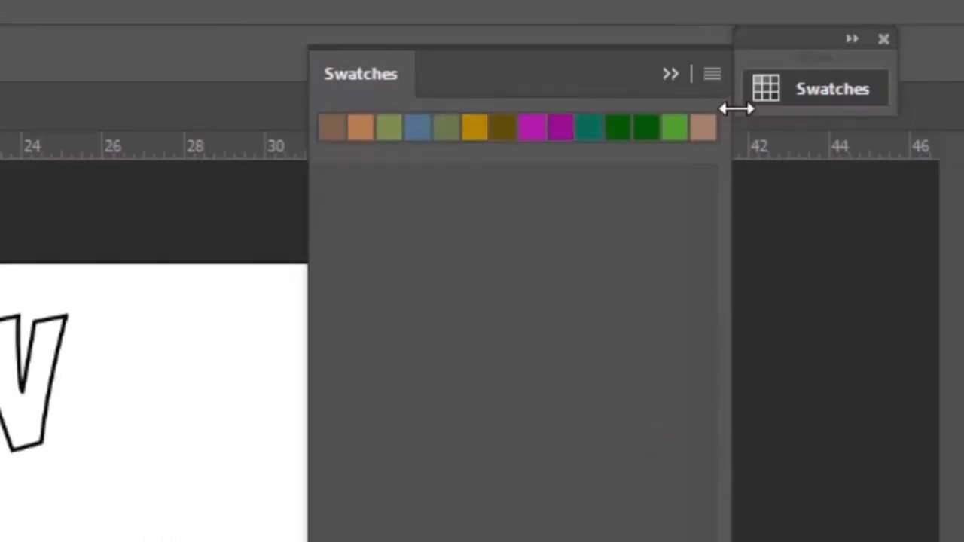
# Step: Load the Dog_Colors .ASE swatch file into the Swatches panel
pyautogui.click(712, 74)
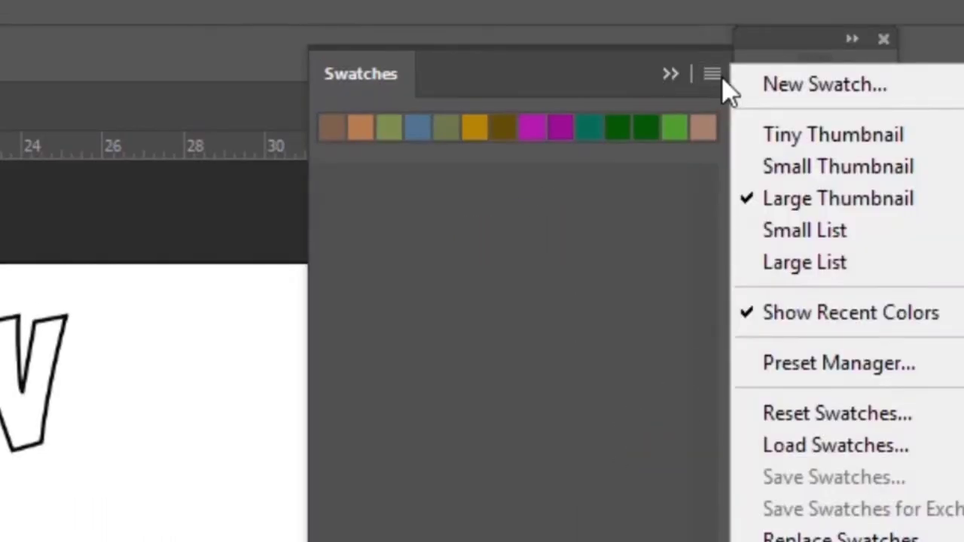
pyautogui.click(780, 446)
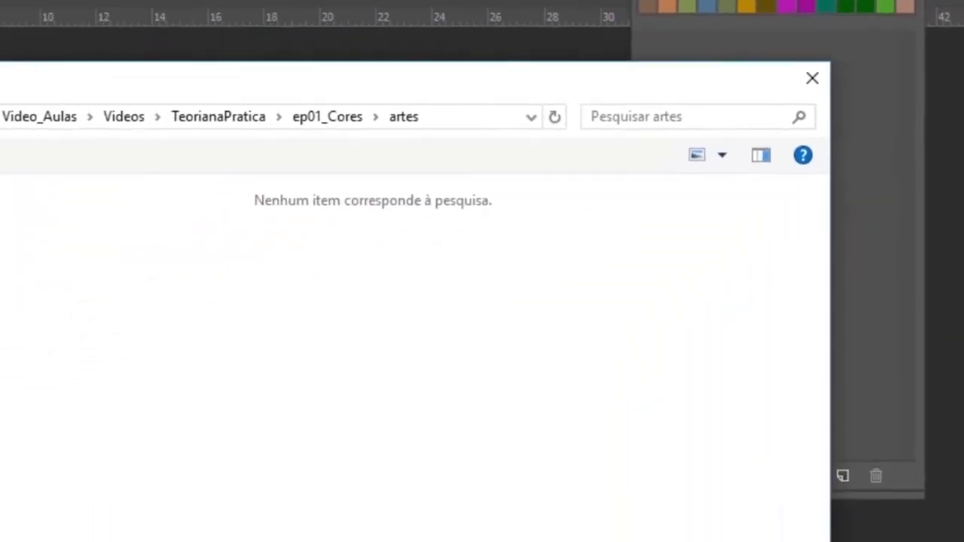
pyautogui.click(806, 502)
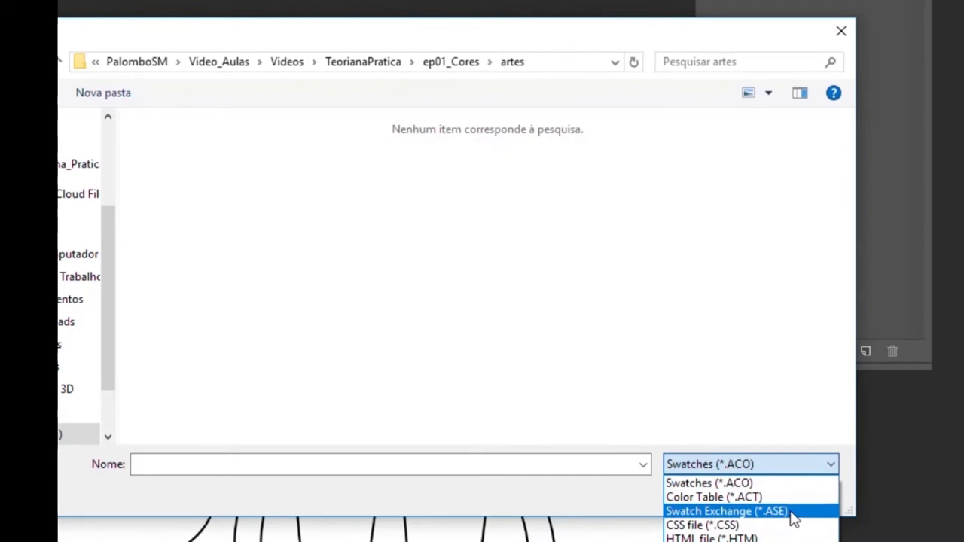
pyautogui.click(792, 512)
pyautogui.click(297, 170)
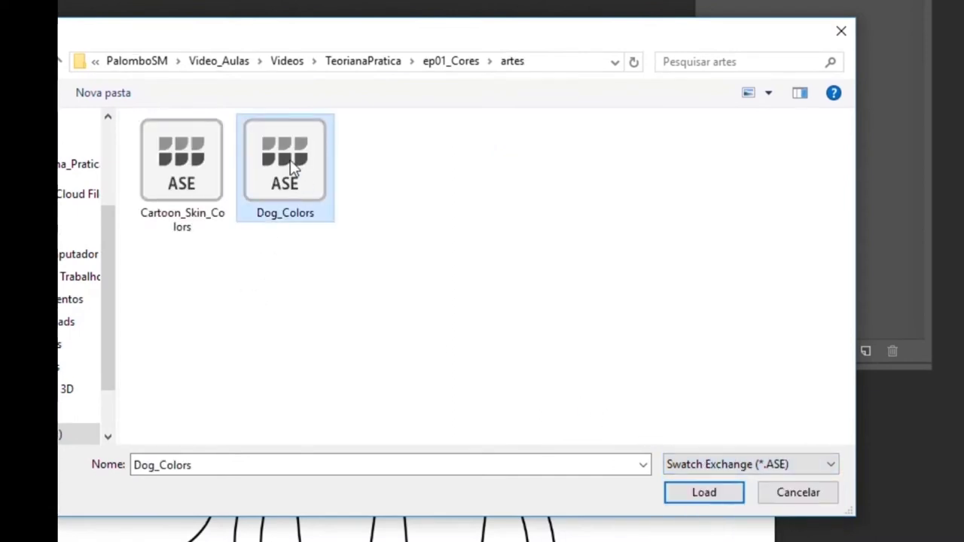
pyautogui.click(705, 494)
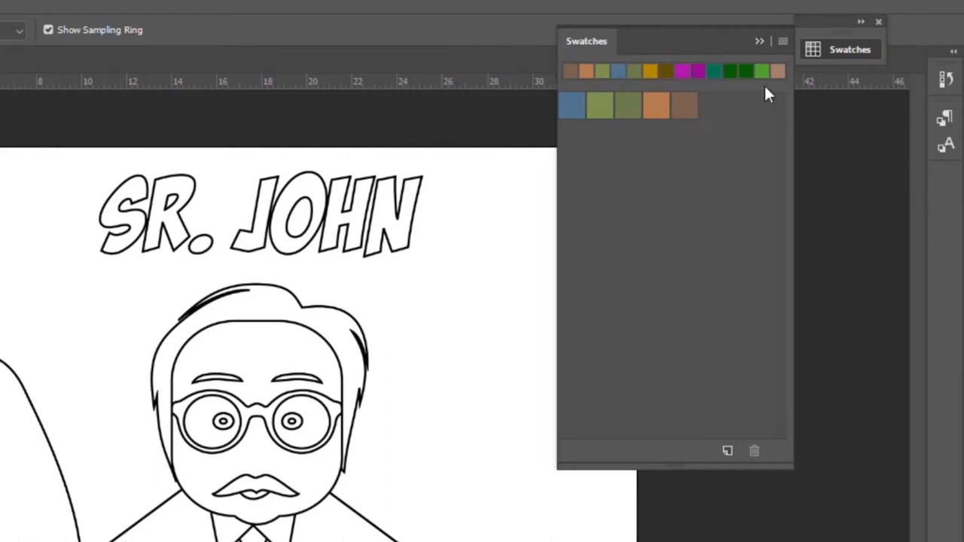
# Step: Display the swatches as large thumbnails
pyautogui.click(783, 43)
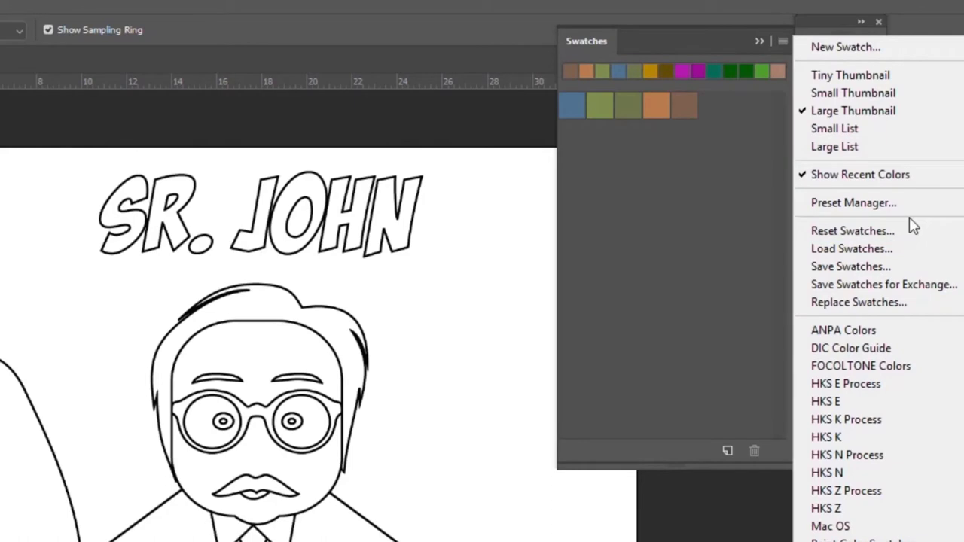
pyautogui.click(908, 76)
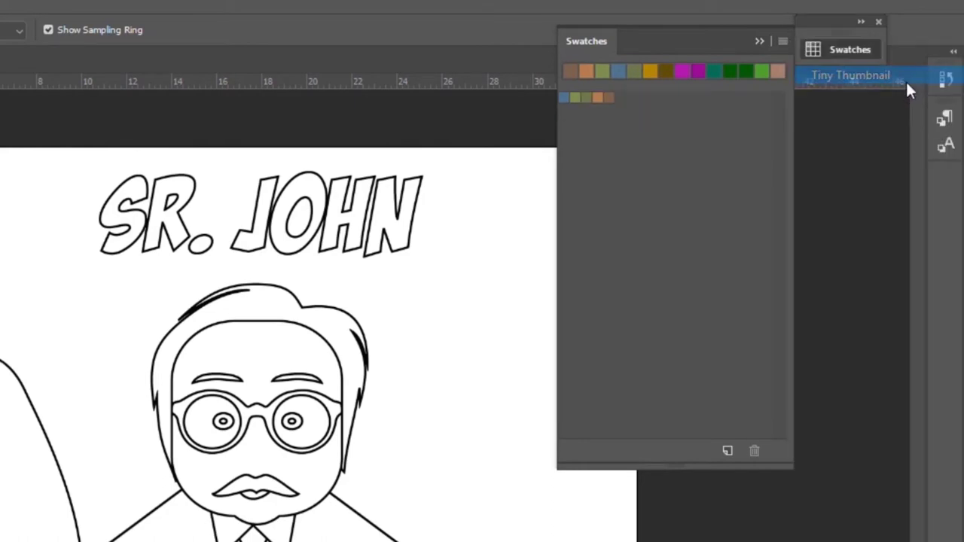
pyautogui.click(788, 43)
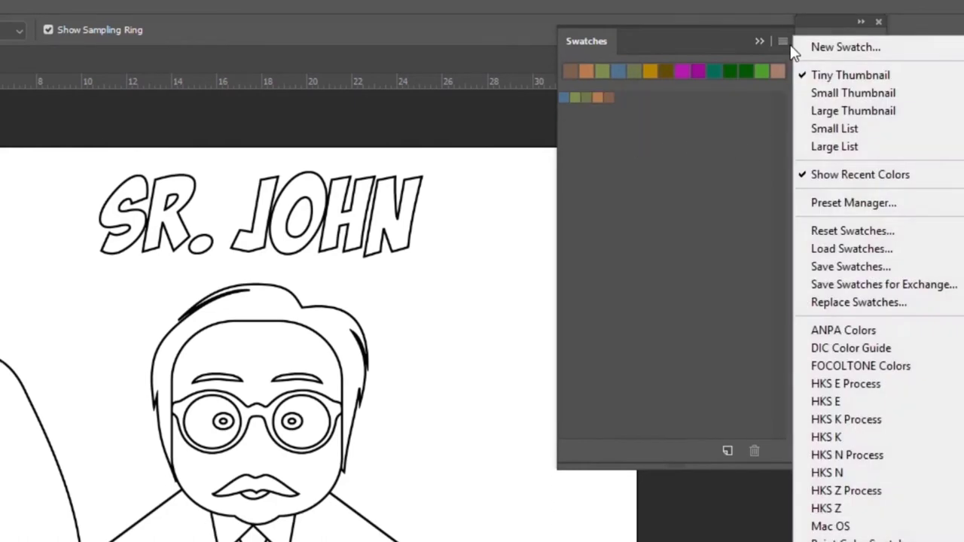
pyautogui.click(847, 110)
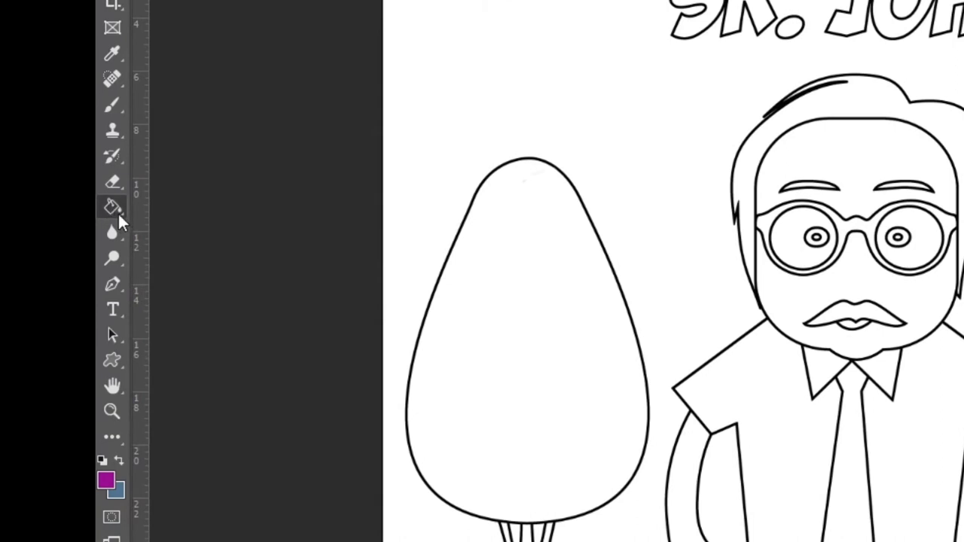
# Step: Switch to the Paint Bucket and fill the page background with the blue swatch
pyautogui.rightClick(117, 210)
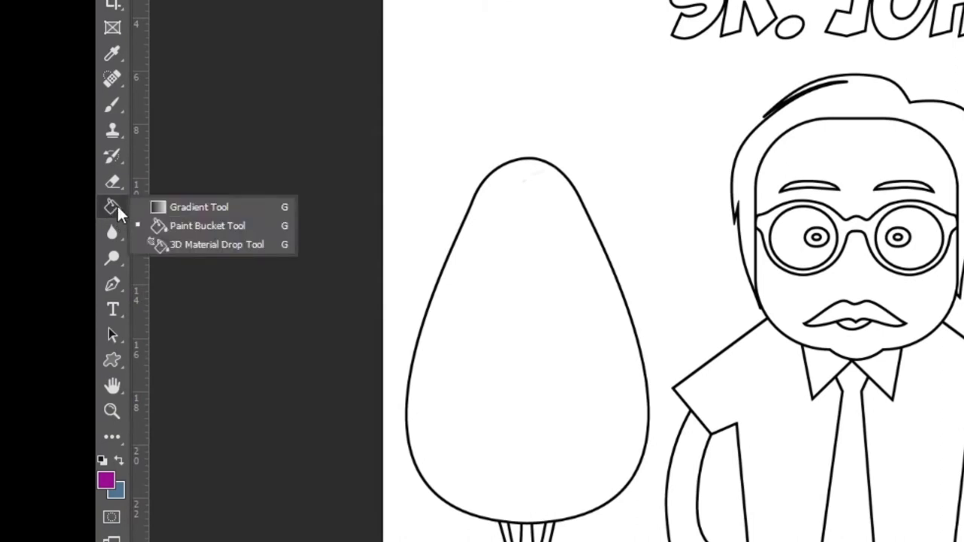
pyautogui.click(202, 227)
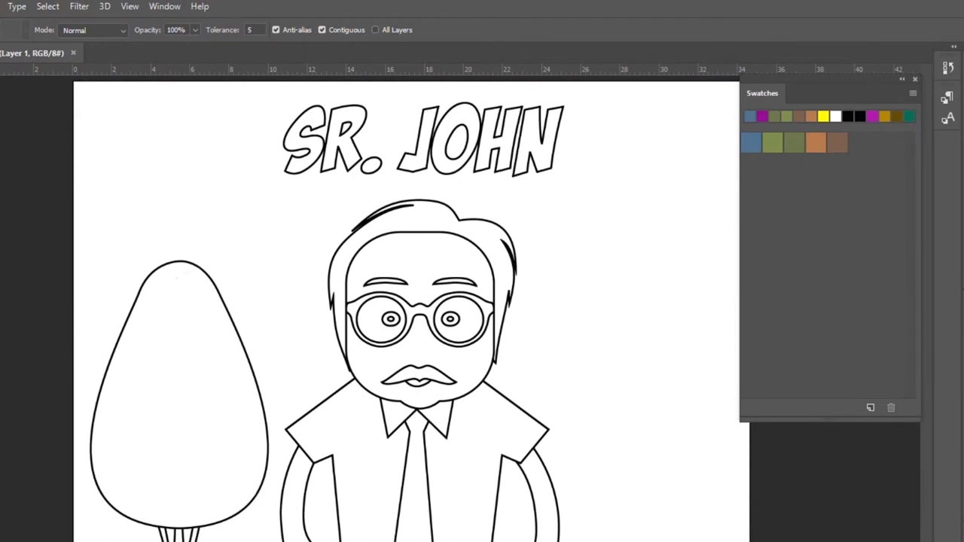
pyautogui.click(284, 247)
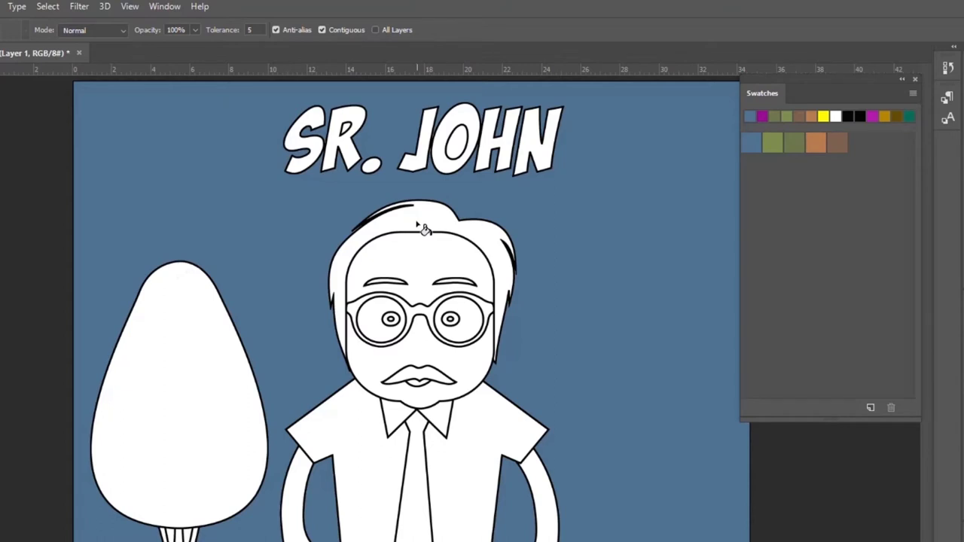
# Step: Fill the hair black, then yellow, then revert to the saved line art (F12)
pyautogui.click(853, 116)
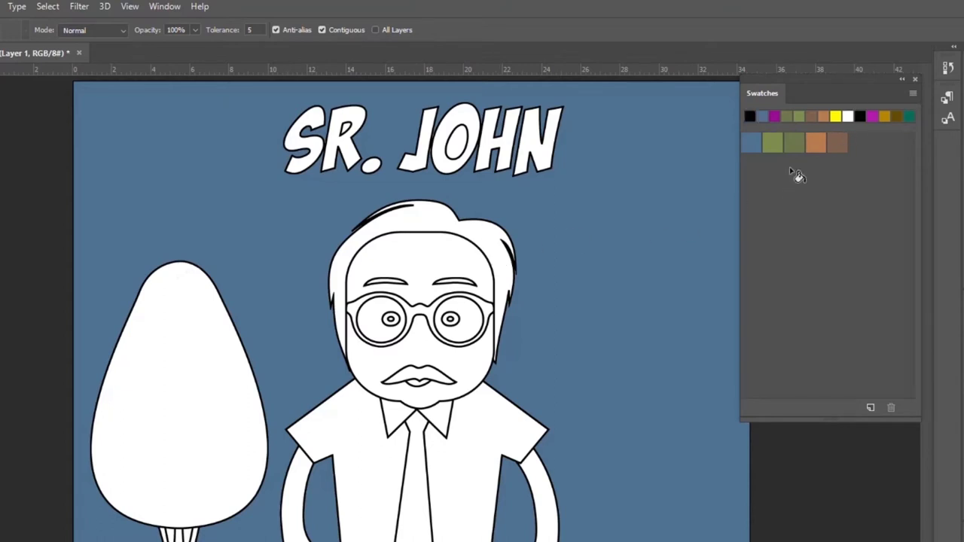
pyautogui.click(425, 218)
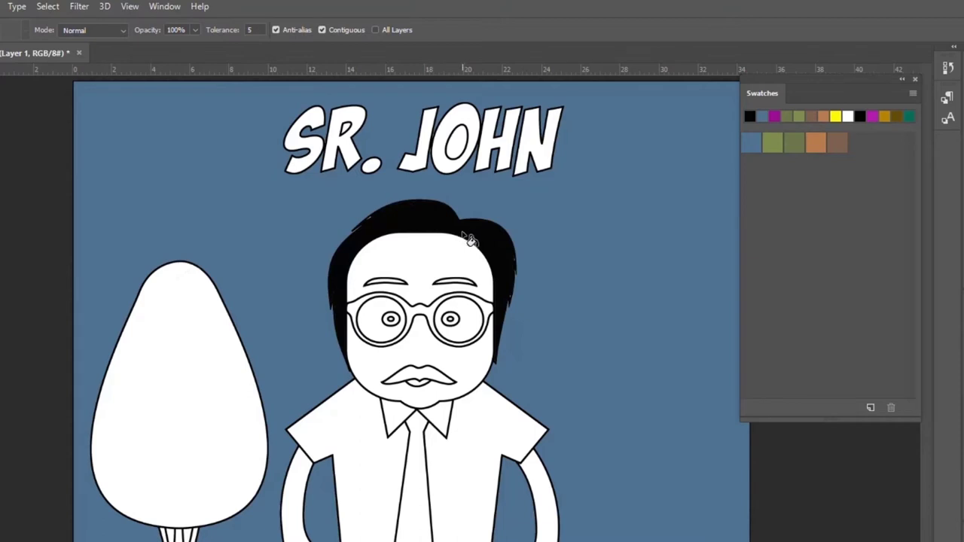
pyautogui.click(838, 116)
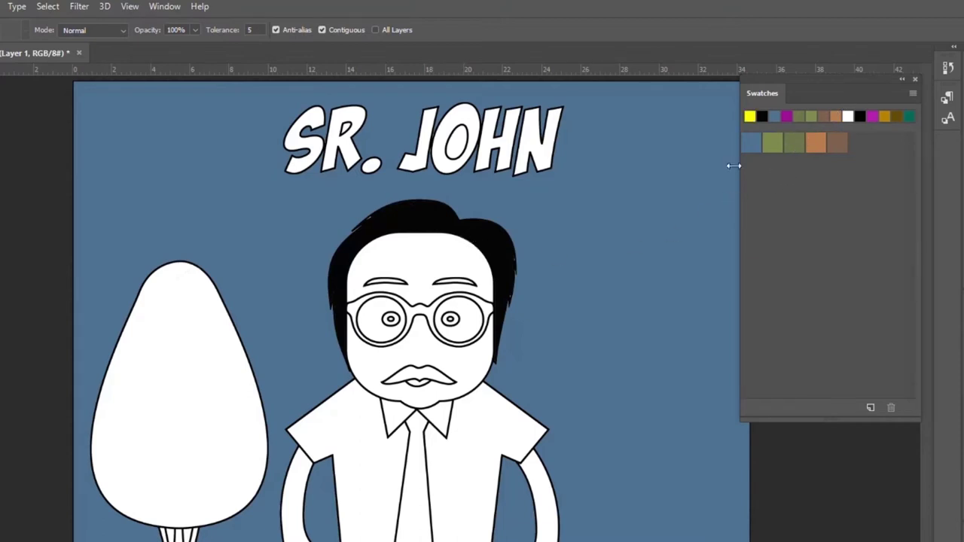
pyautogui.click(418, 220)
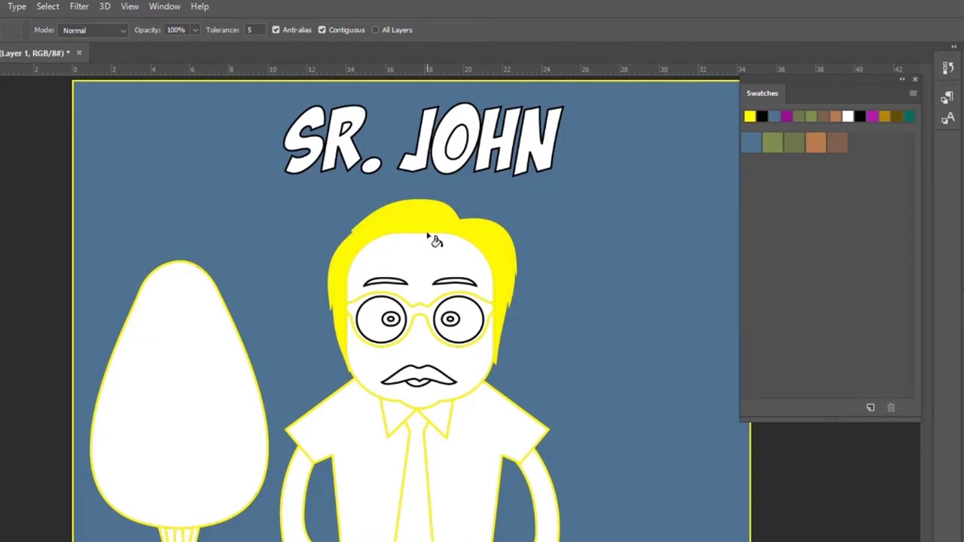
pyautogui.press('F12')
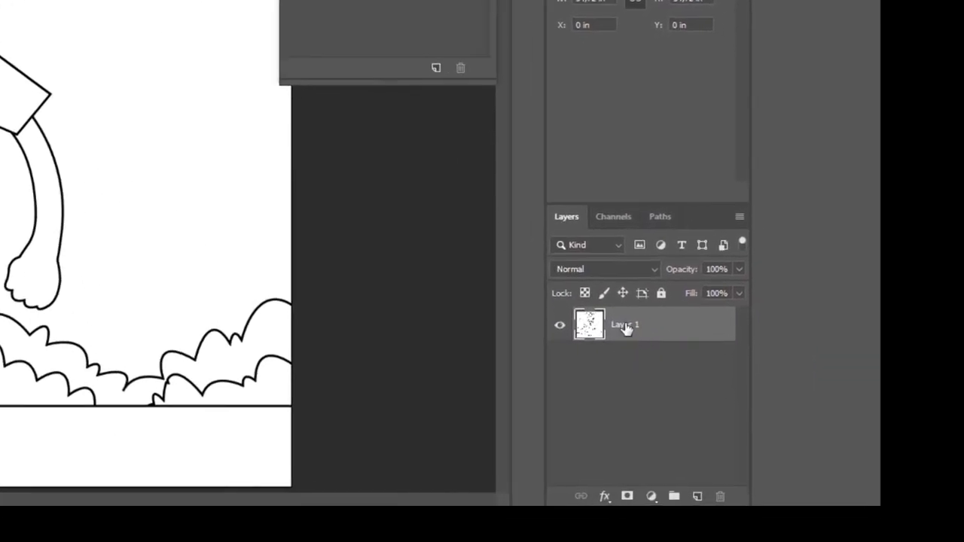
# Step: Rename the Layer 1 line-art layer to 'original'
pyautogui.doubleClick(626, 326)
pyautogui.write('original')
pyautogui.press('Return')
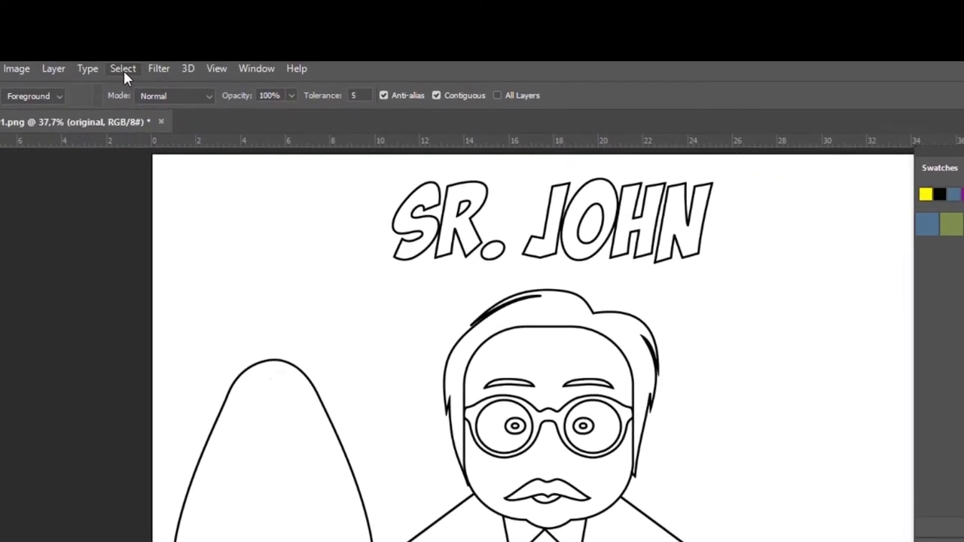
# Step: Use Select > Color Range at fuzziness 100 to select the drawing's black outlines
pyautogui.click(124, 70)
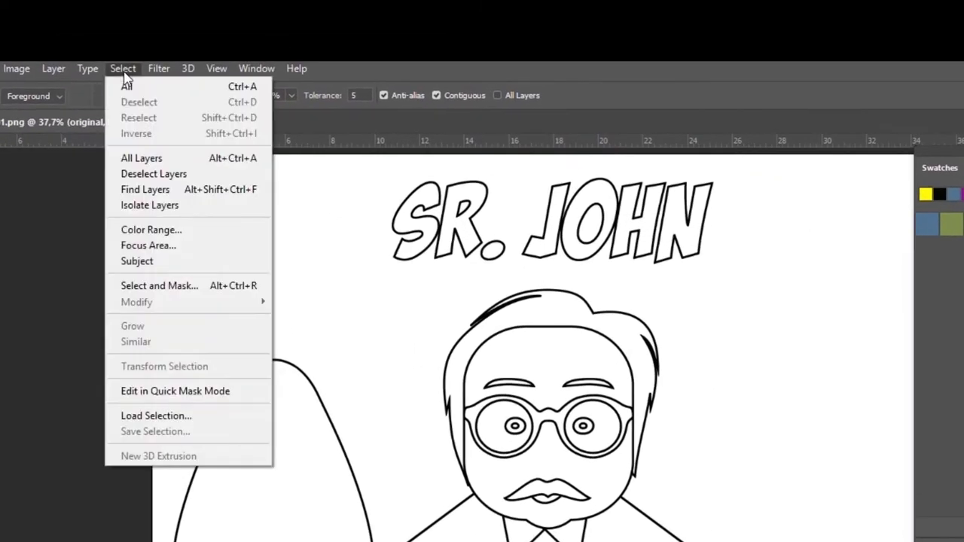
pyautogui.click(173, 234)
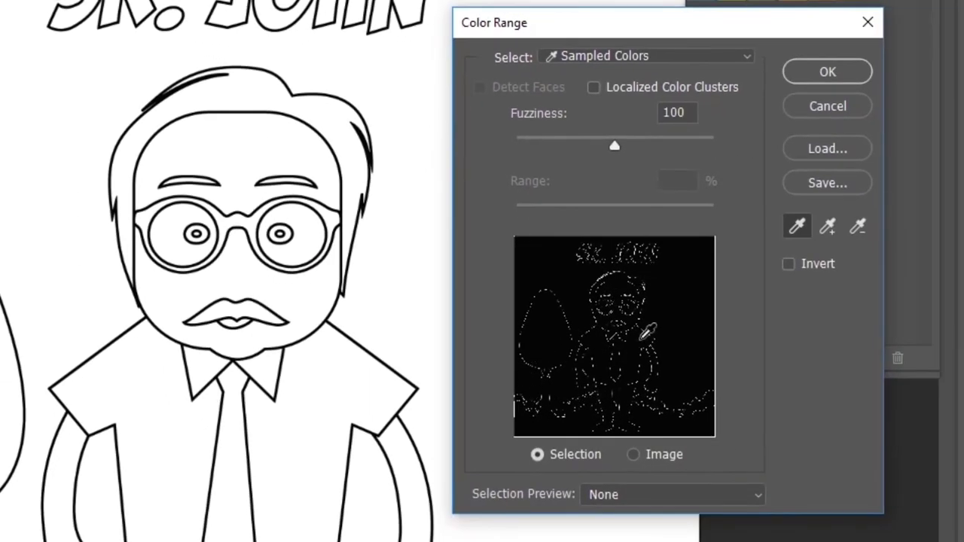
pyautogui.click(844, 75)
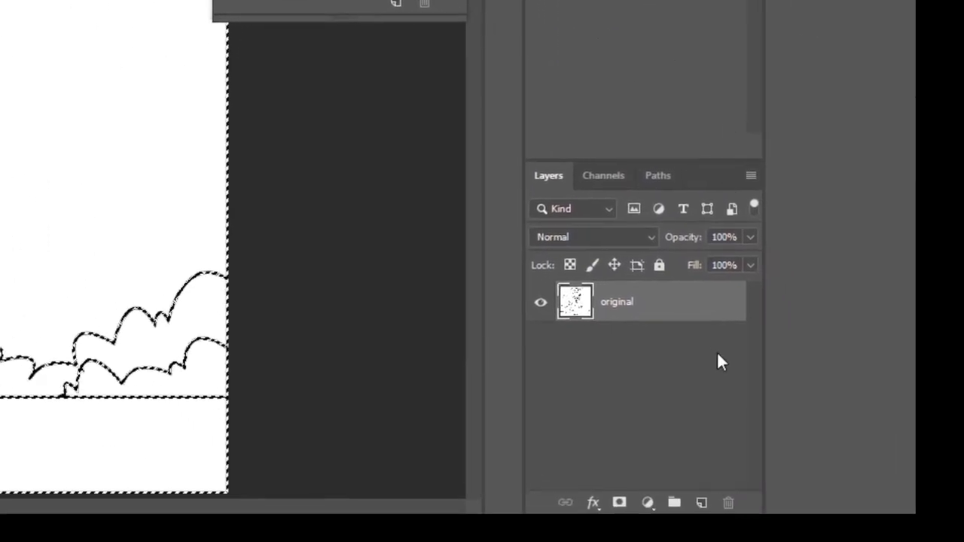
# Step: Add a new empty layer above original and name it 'contorno'
pyautogui.click(701, 503)
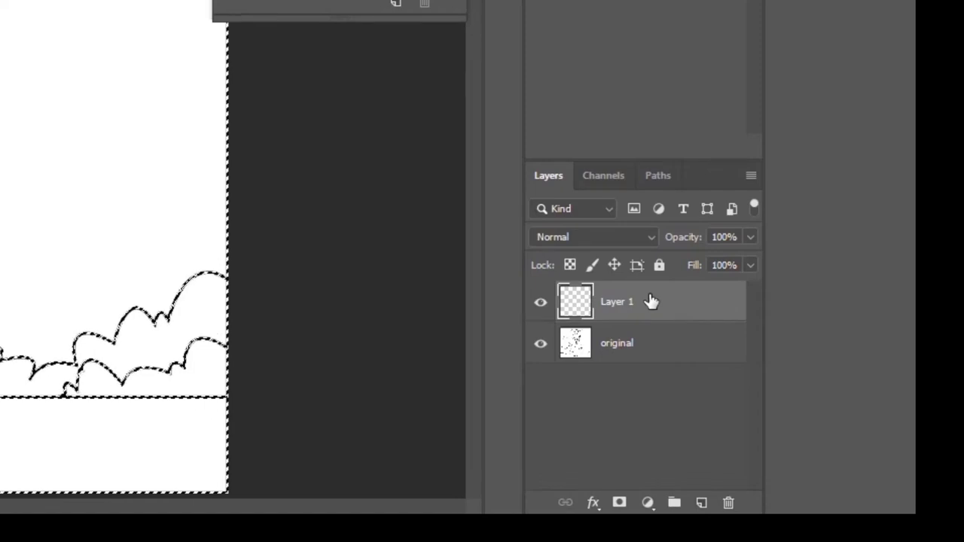
pyautogui.doubleClick(621, 302)
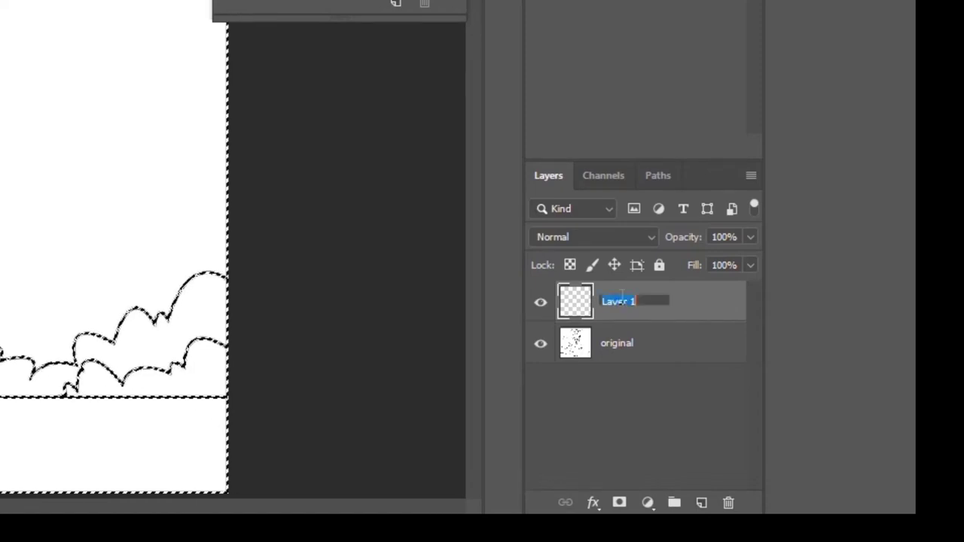
pyautogui.write('contorno')
pyautogui.press('Return')
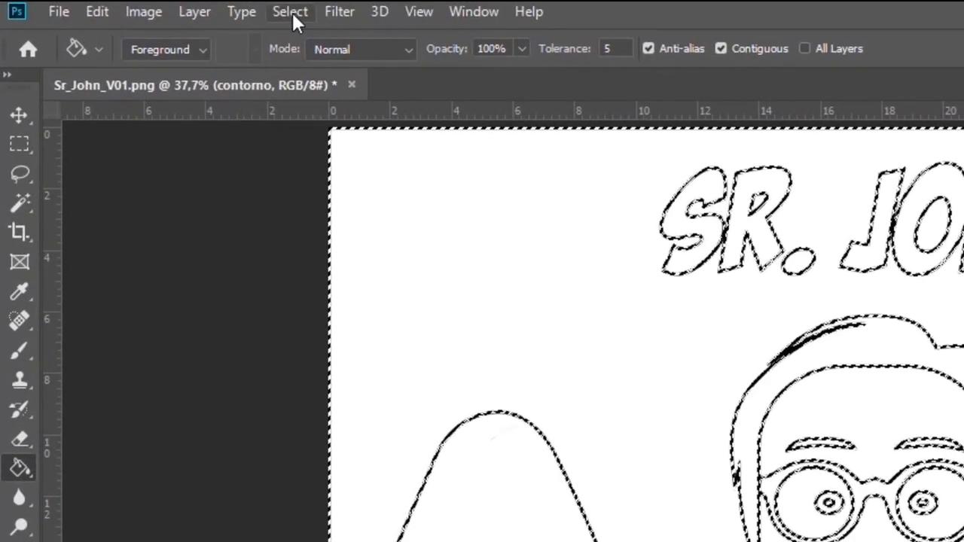
# Step: Expand the outline selection by 1 pixel and hide the original layer
pyautogui.click(292, 12)
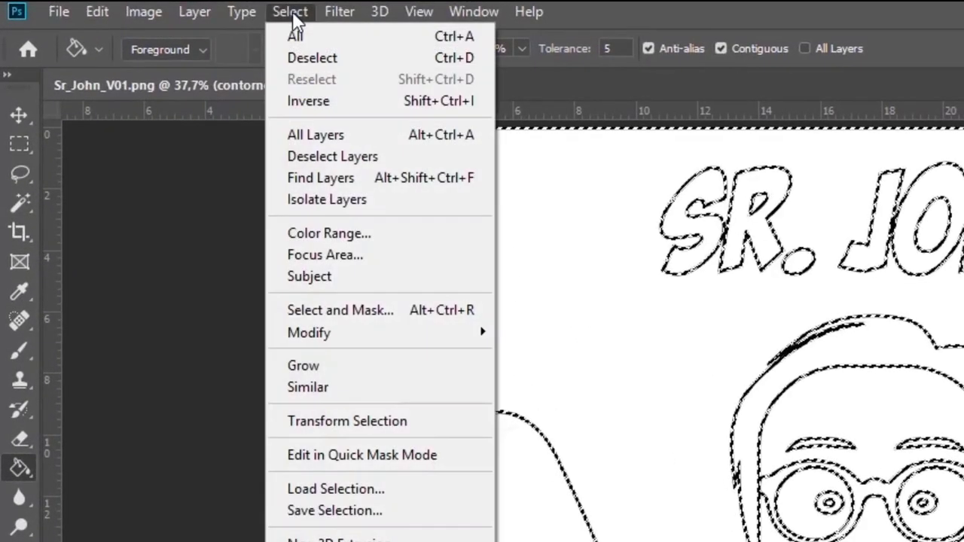
pyautogui.moveTo(298, 332)
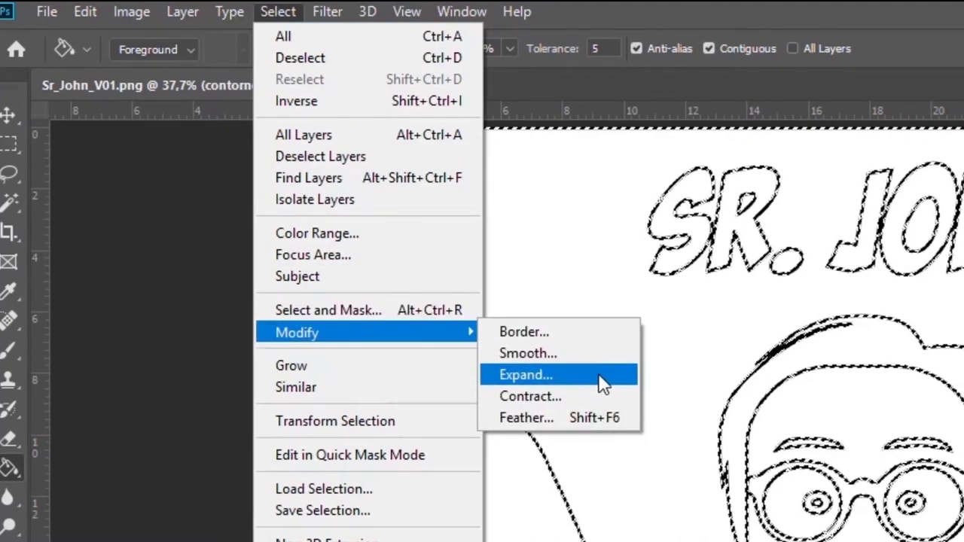
pyautogui.click(622, 376)
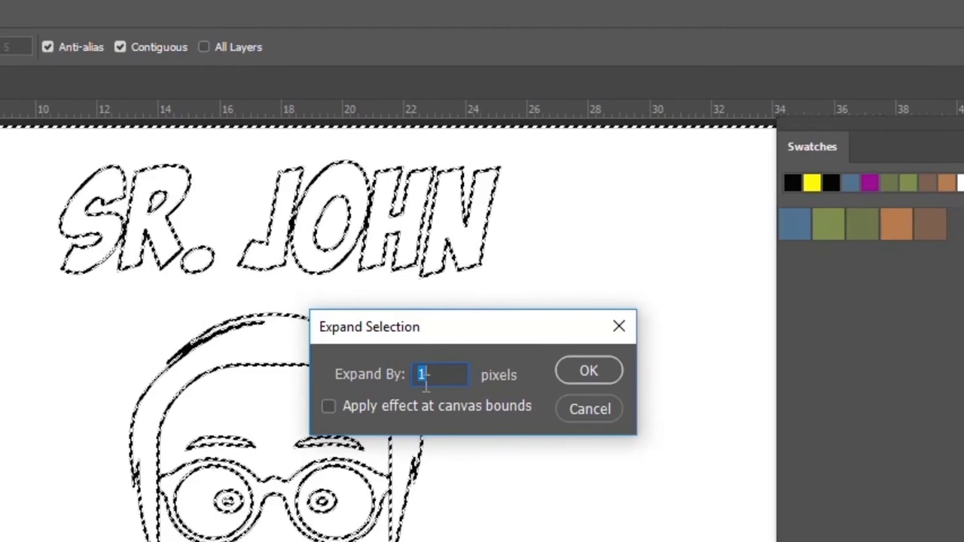
pyautogui.click(602, 371)
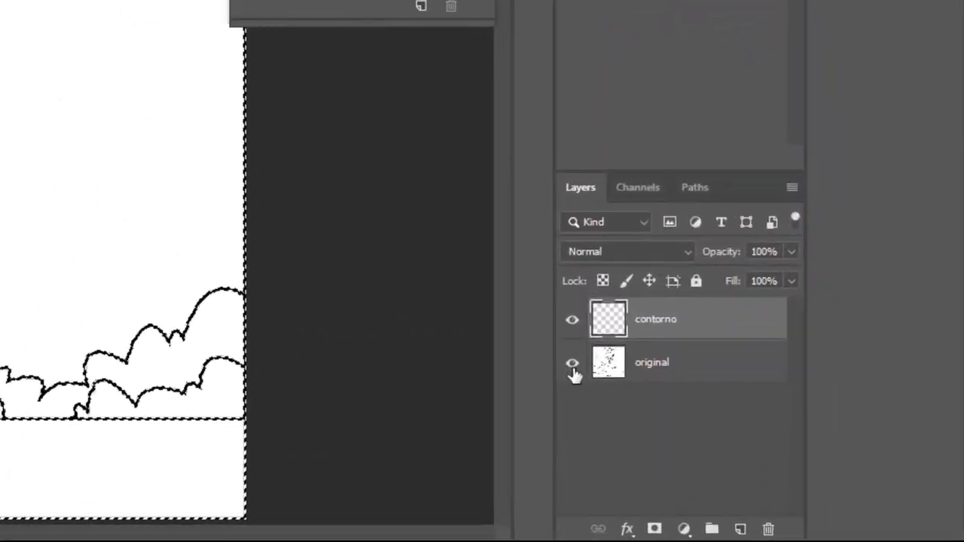
pyautogui.click(569, 363)
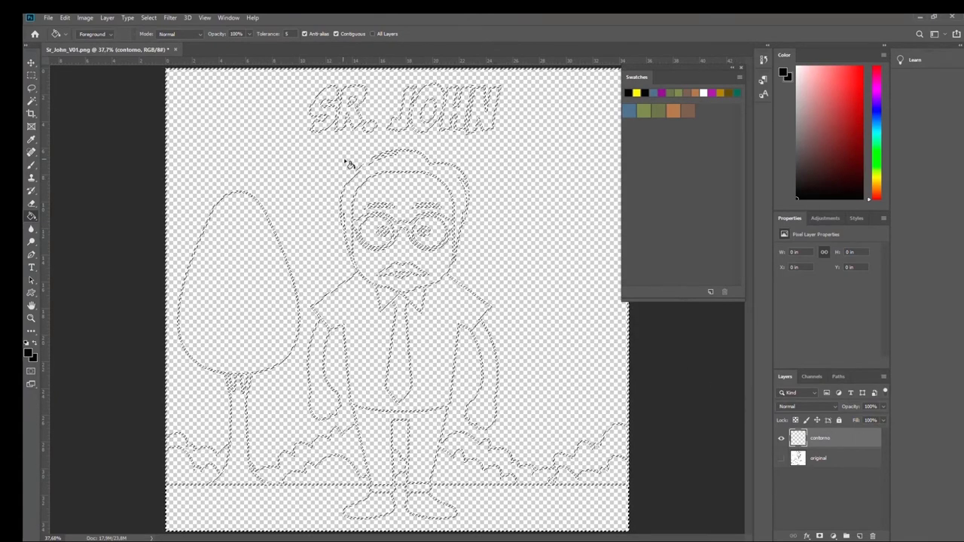
# Step: Fill the outline selection with black on contorno, then deselect
pyautogui.click(29, 354)
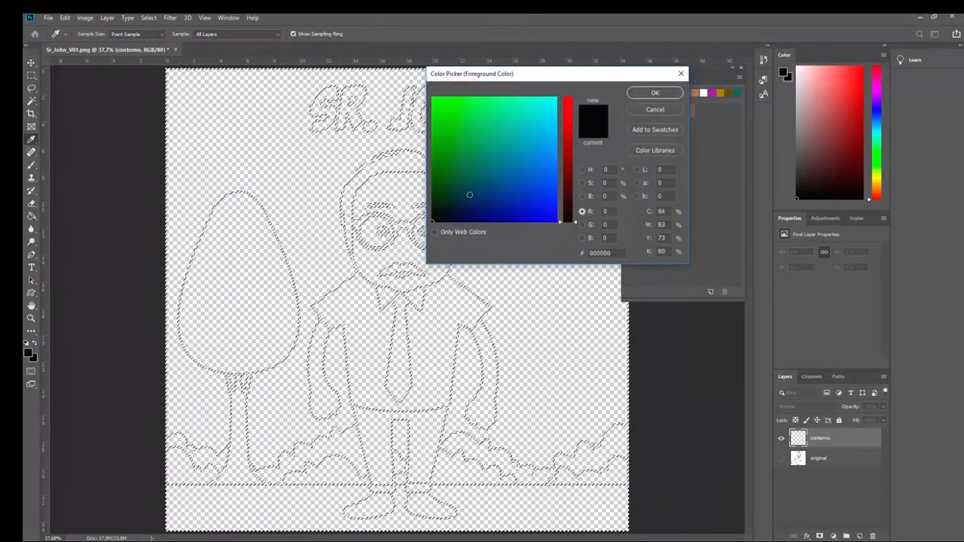
pyautogui.click(649, 94)
pyautogui.press('g')
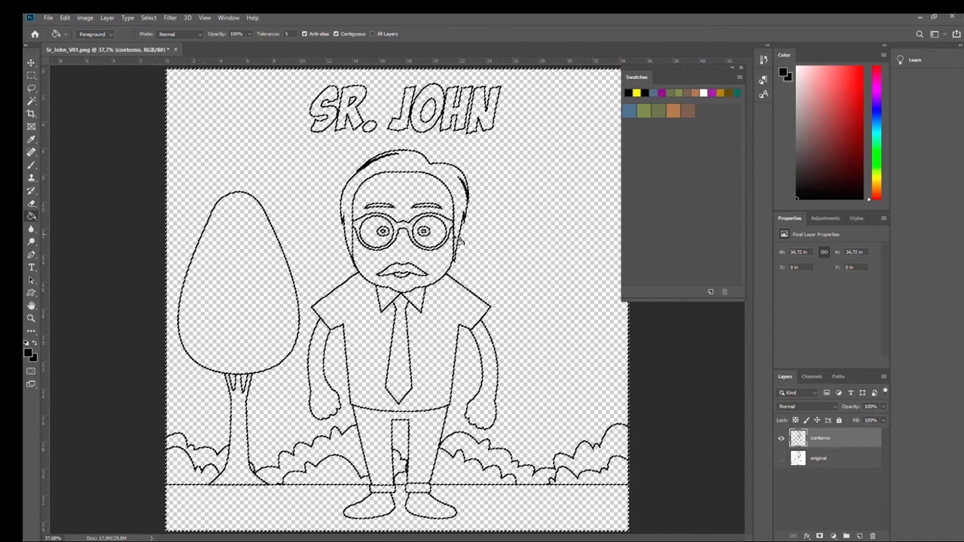
pyautogui.hotkey('ctrl', 'd')
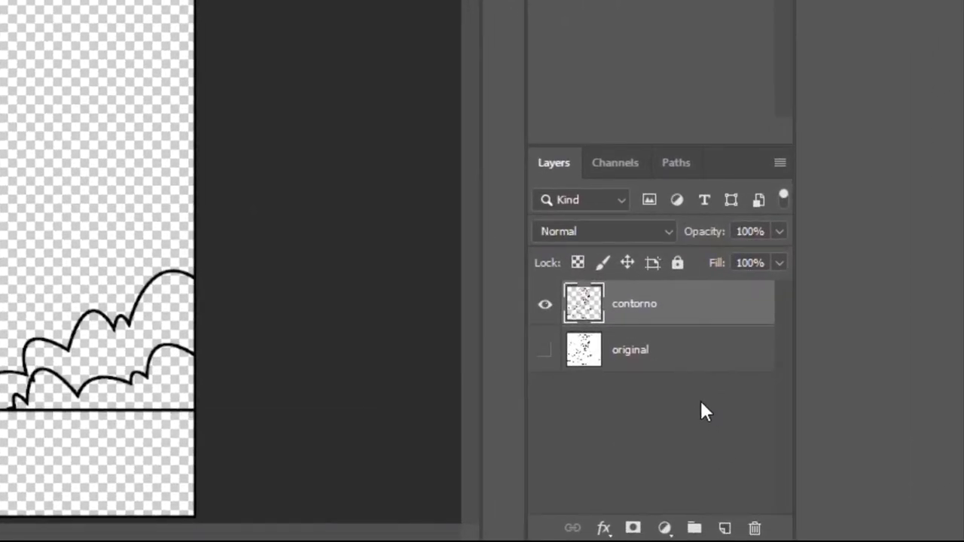
# Step: Hide the contorno layer, show original again and make it the active layer
pyautogui.click(545, 310)
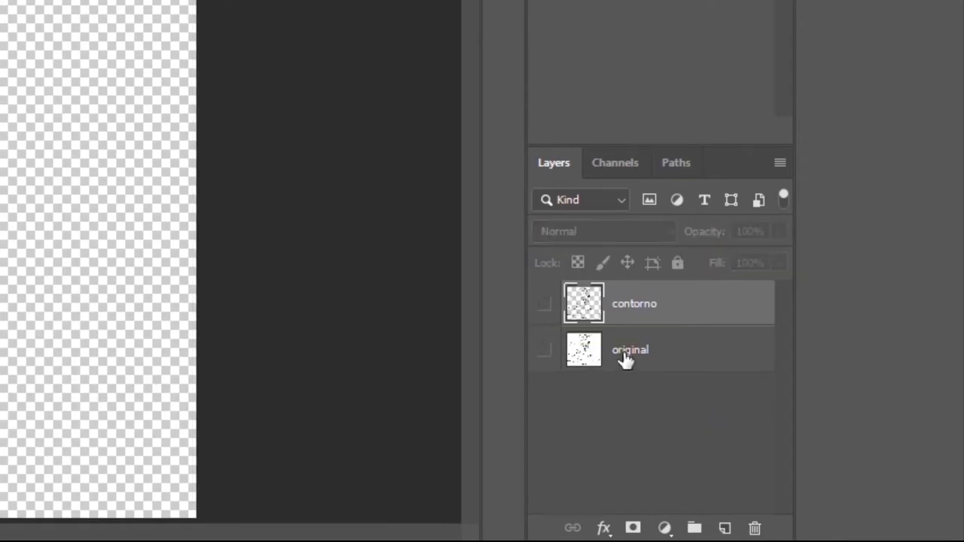
pyautogui.click(544, 353)
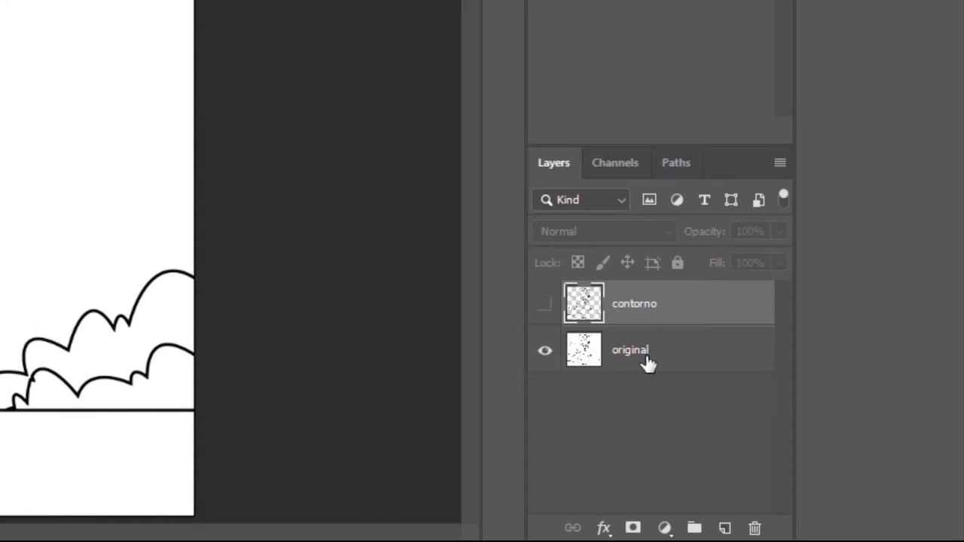
pyautogui.click(647, 355)
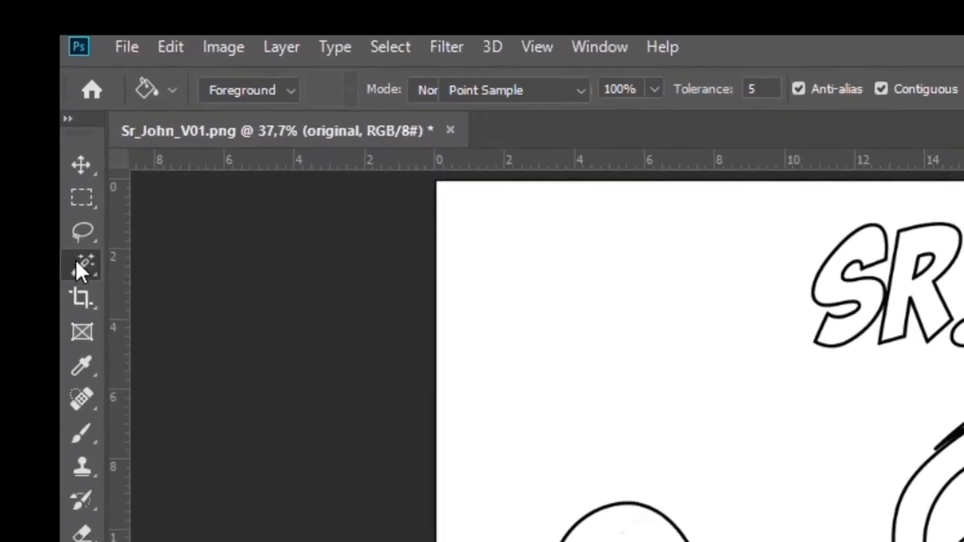
pyautogui.click(31, 100)
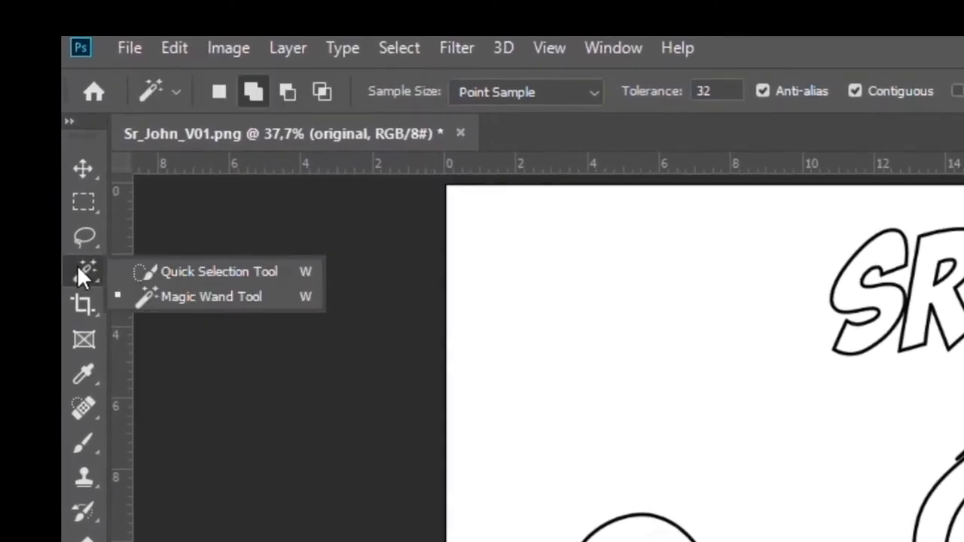
# Step: Magic Wand-select the insides of S, R, the period, J, O, H and N in the title
pyautogui.click(167, 298)
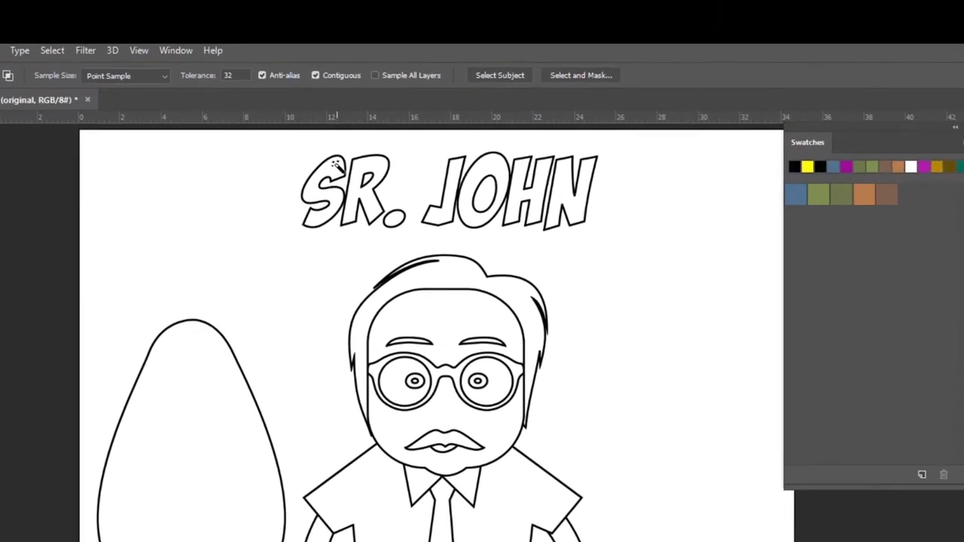
pyautogui.click(339, 198)
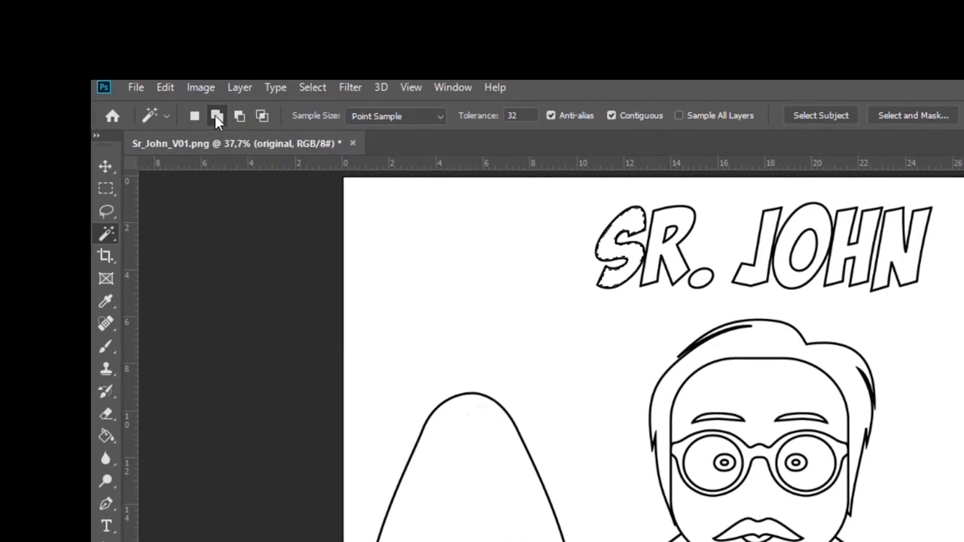
pyautogui.click(216, 116)
pyautogui.click(683, 216)
pyautogui.click(706, 280)
pyautogui.click(769, 216)
pyautogui.click(799, 225)
pyautogui.click(840, 233)
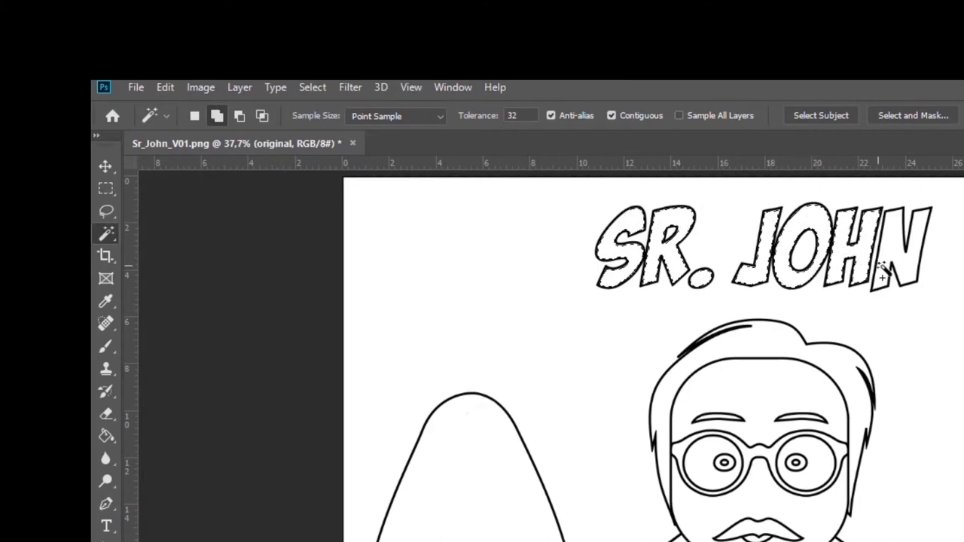
pyautogui.click(892, 227)
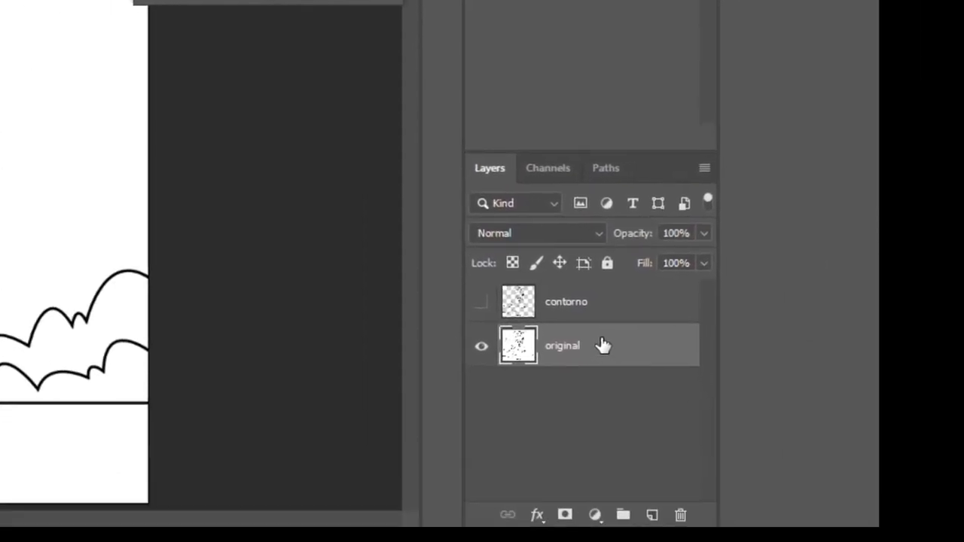
# Step: Create a new layer above original and name it 'nome'
pyautogui.hotkey('ctrl', 'j')
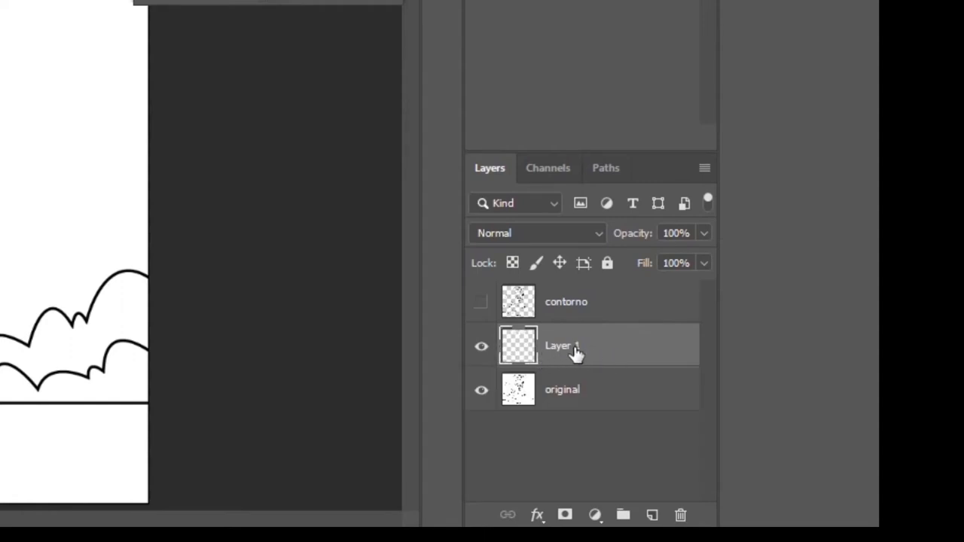
pyautogui.doubleClick(556, 344)
pyautogui.write('nome')
pyautogui.press('Return')
# Step: Hide the nome layer, make original active, and copy the selected area to a new layer
pyautogui.click(481, 391)
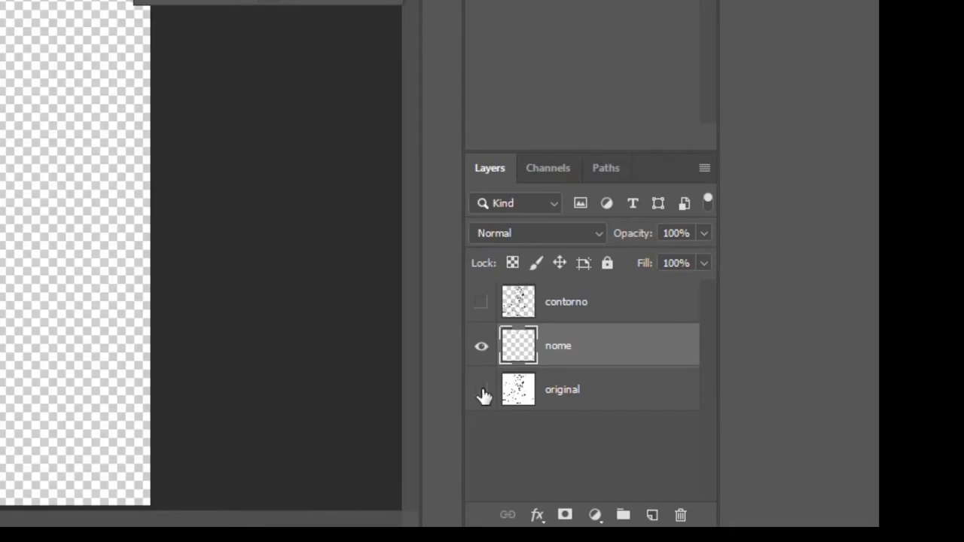
pyautogui.click(482, 390)
pyautogui.click(481, 348)
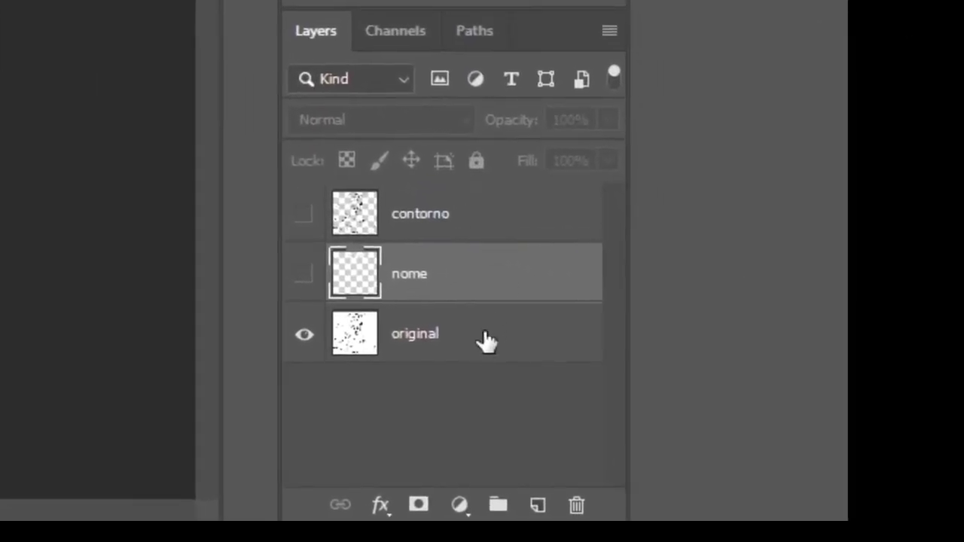
pyautogui.click(437, 339)
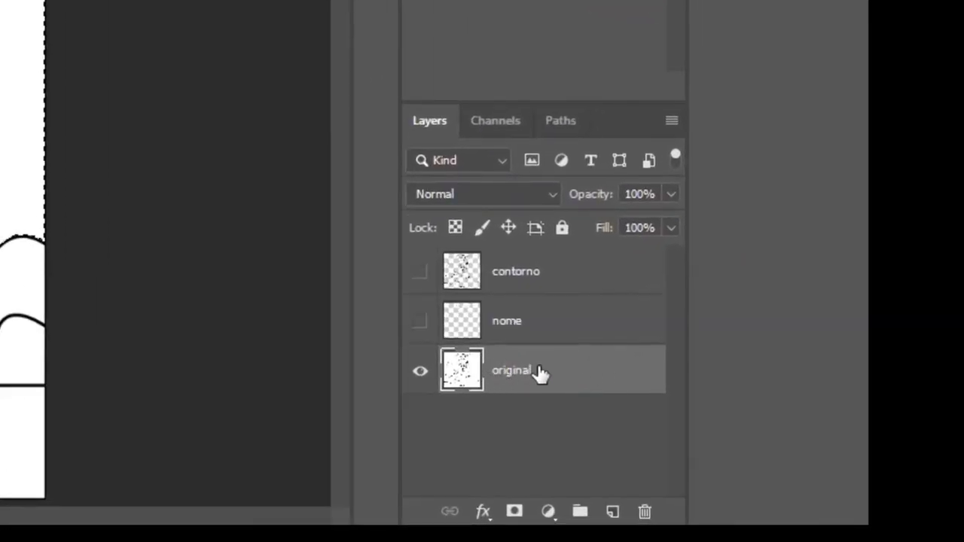
pyautogui.hotkey('ctrl', 'j')
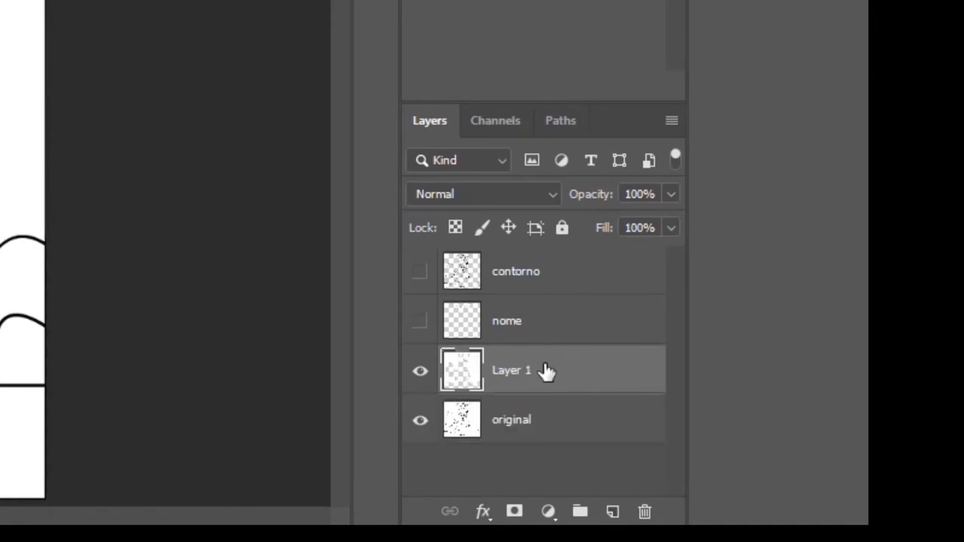
# Step: Hide original and name the copied sky layer 'ceu'
pyautogui.click(419, 427)
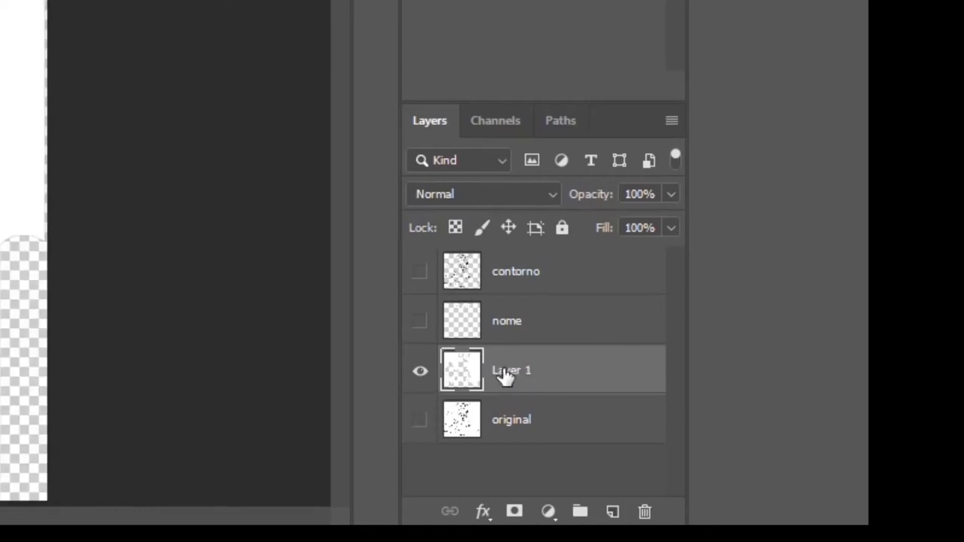
pyautogui.doubleClick(501, 372)
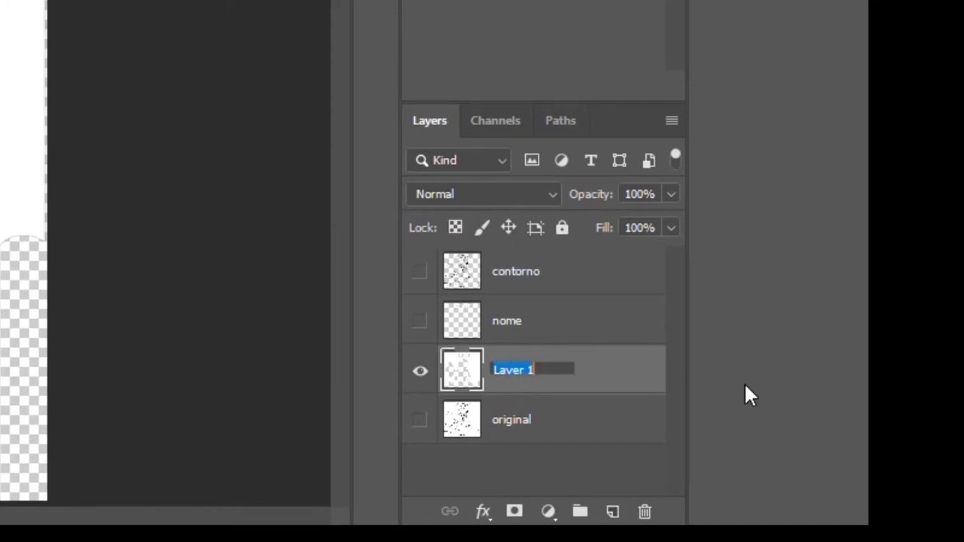
pyautogui.write('ceu')
pyautogui.press('Return')
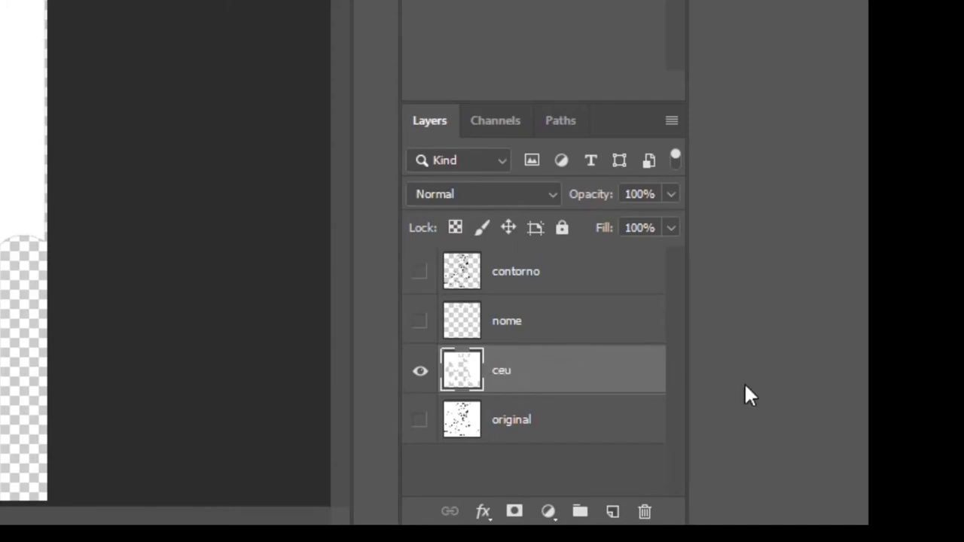
# Step: Hide ceu, reactivate original, and select the upper face, lower face and right arm
pyautogui.click(418, 371)
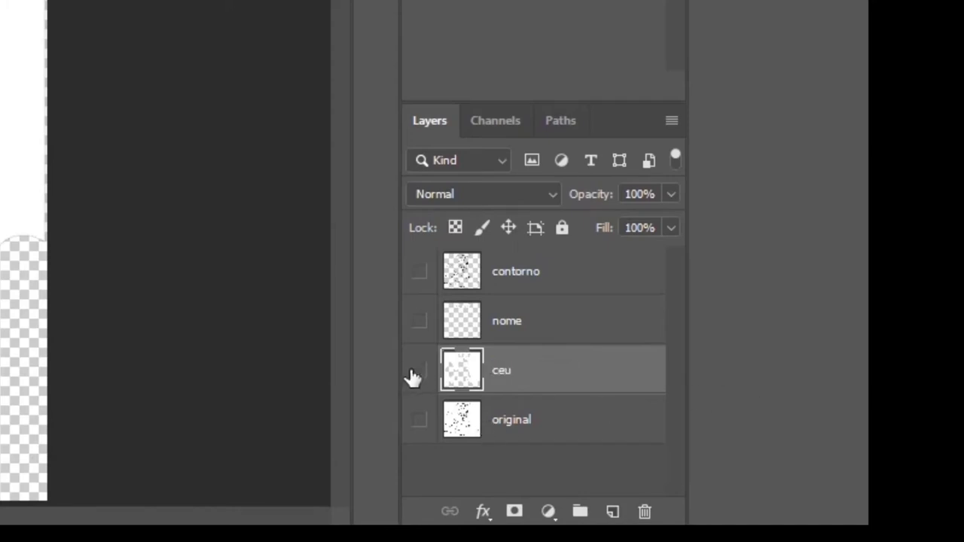
pyautogui.click(420, 422)
pyautogui.click(538, 430)
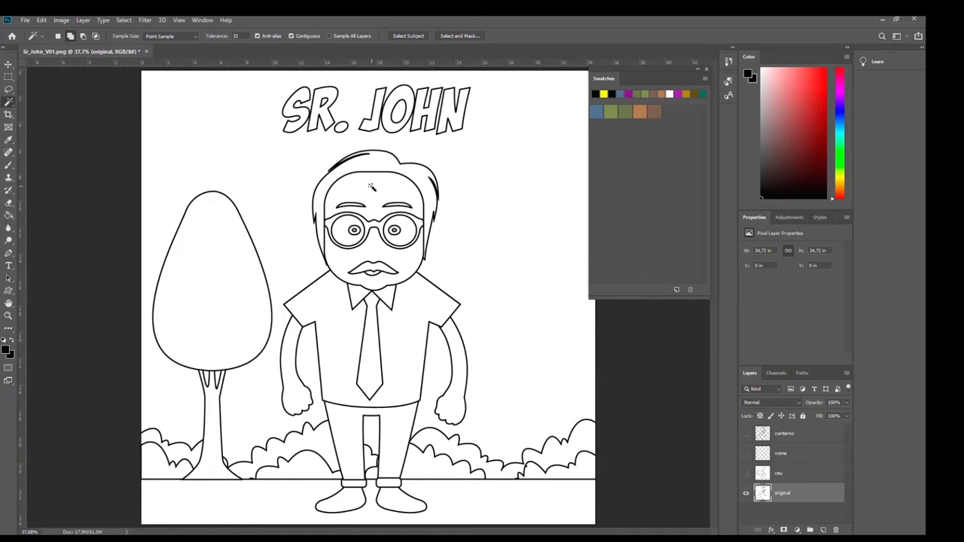
pyautogui.click(370, 187)
pyautogui.keyDown('shift'); pyautogui.click(412, 265); pyautogui.keyUp('shift')
pyautogui.keyDown('shift'); pyautogui.click(460, 358); pyautogui.keyUp('shift')
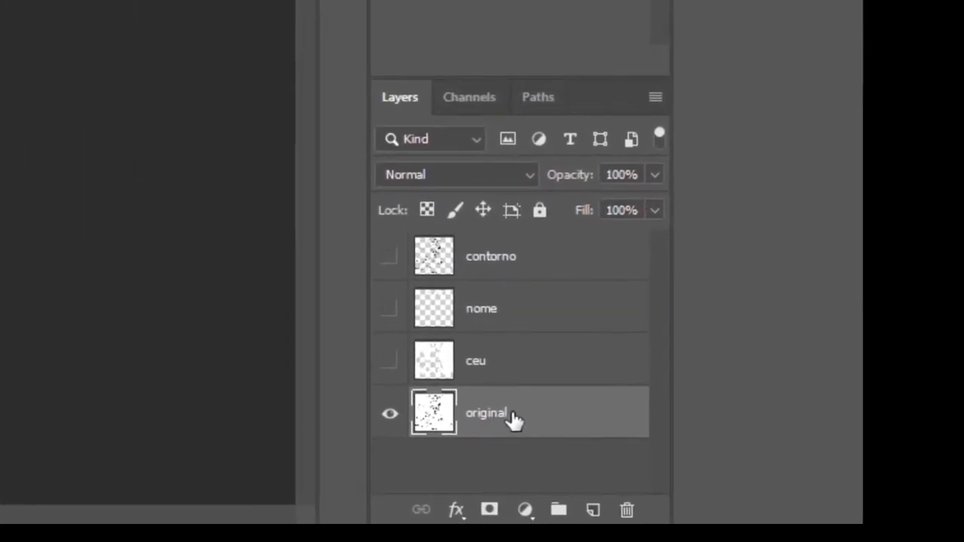
# Step: Copy the face and arms selection to a new layer named 'cor_pelo'
pyautogui.hotkey('ctrl', 'j')
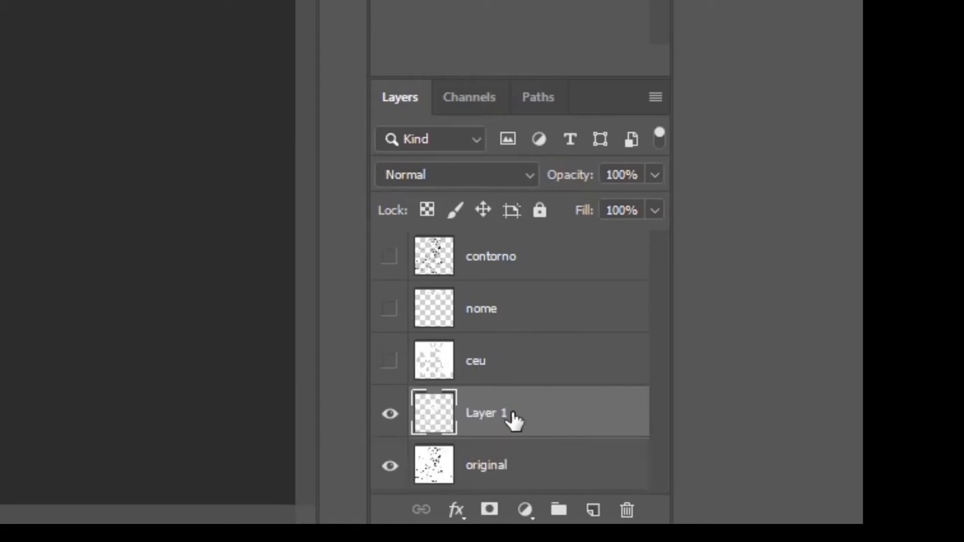
pyautogui.click(390, 467)
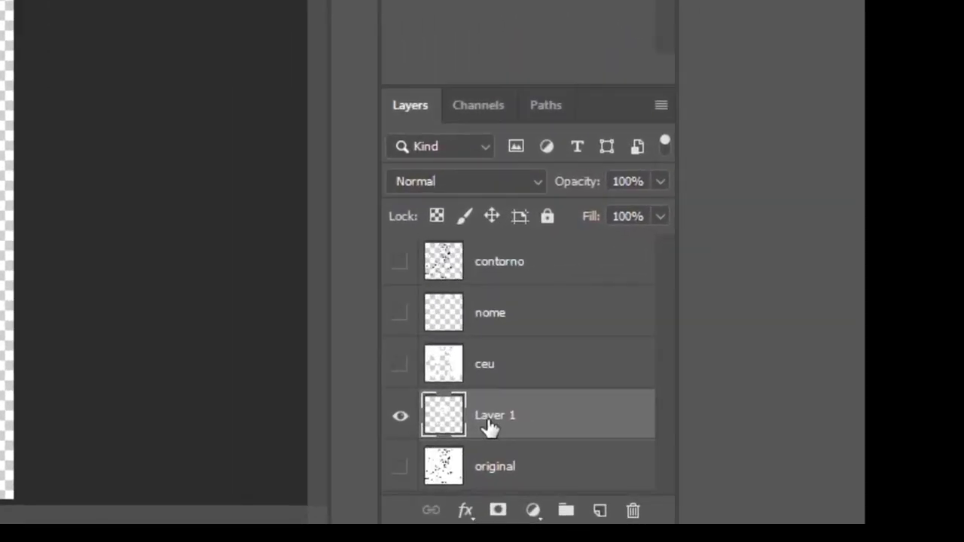
pyautogui.doubleClick(774, 492)
pyautogui.write('cor pelo')
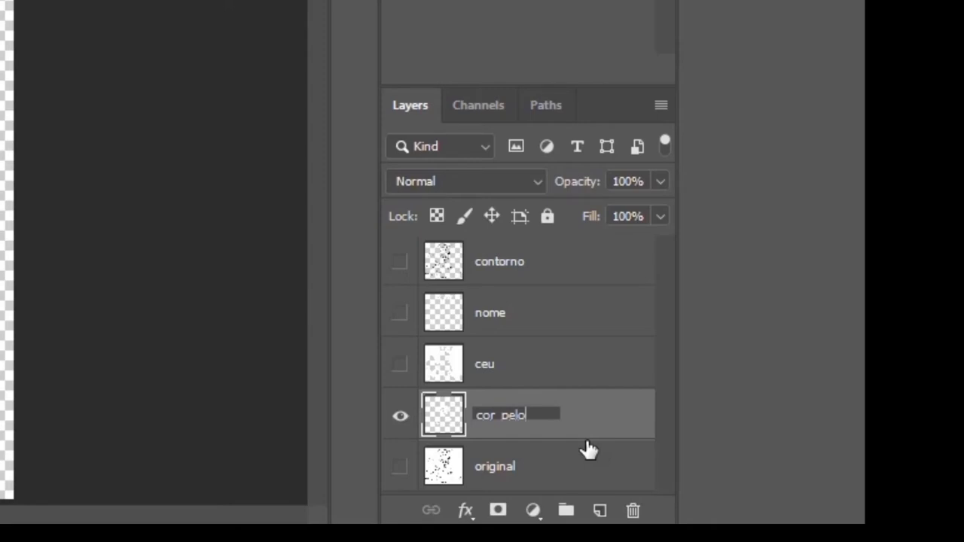
pyautogui.press('Return')
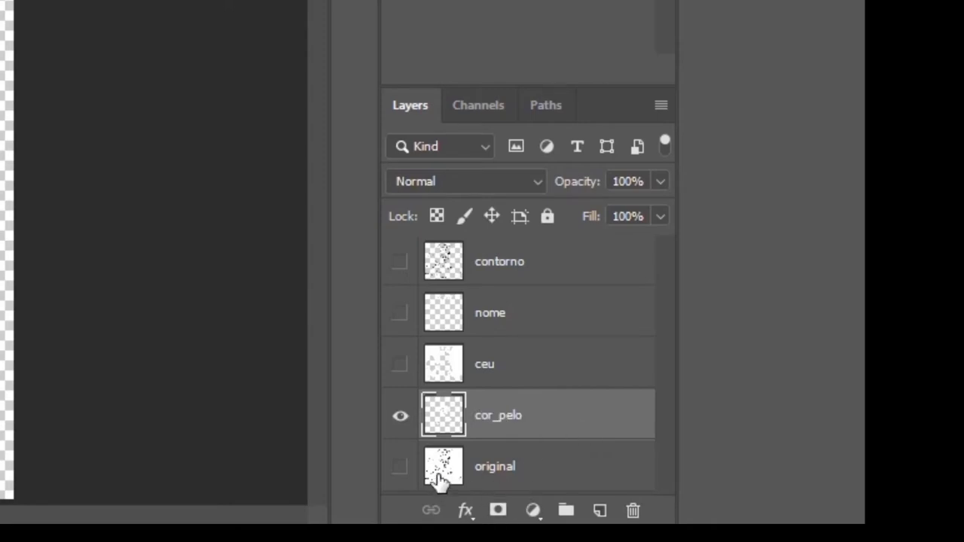
# Step: Show original, hide cor_pelo, and make original the active layer
pyautogui.click(400, 466)
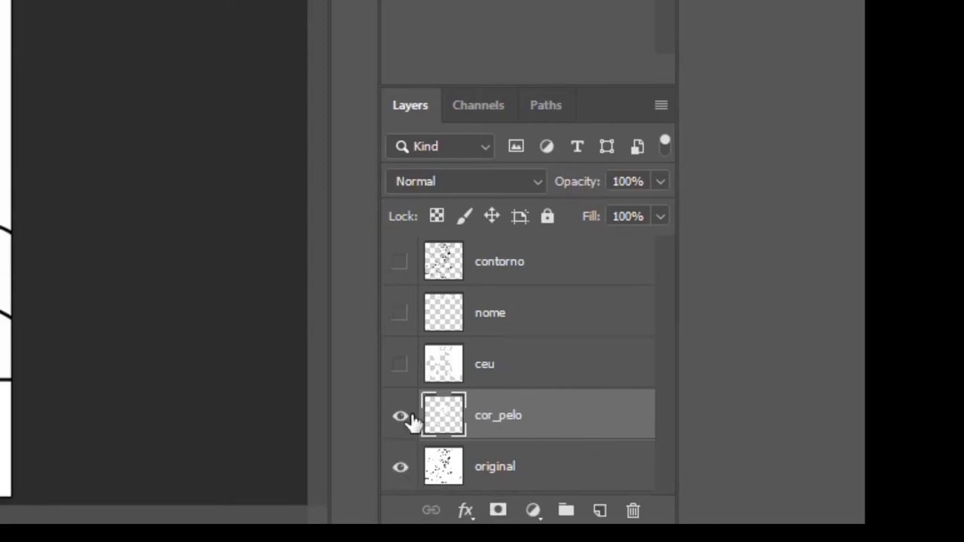
pyautogui.click(403, 418)
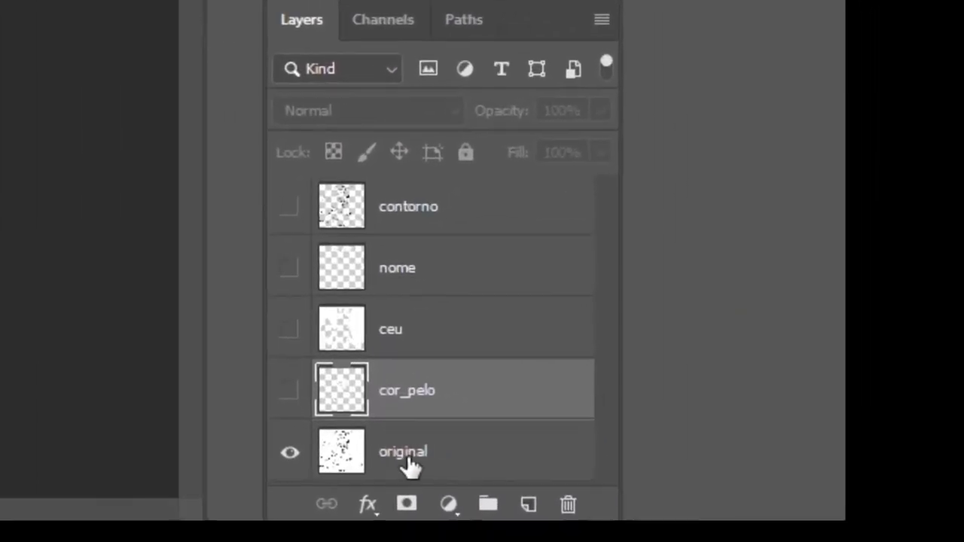
pyautogui.click(527, 469)
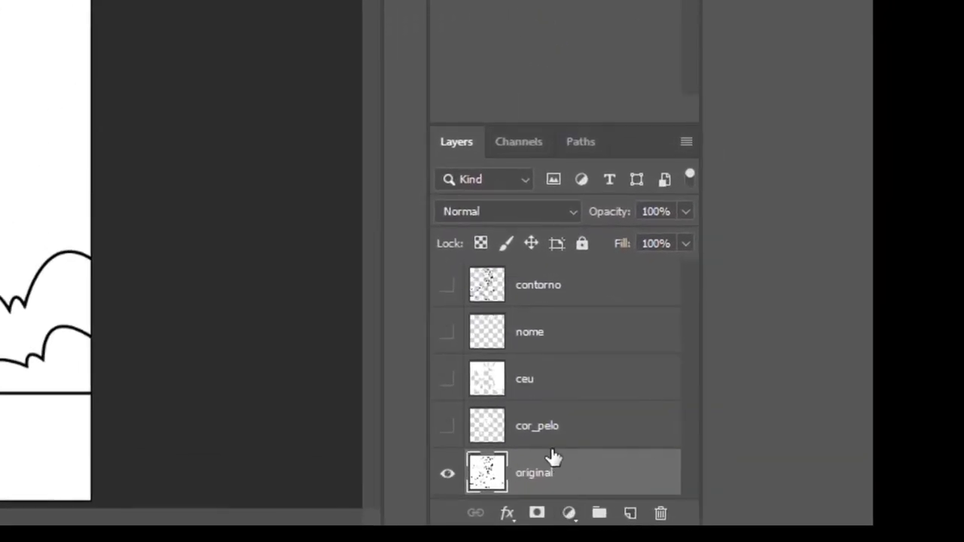
# Step: Add a new layer named 'cabelho_bigode_sombrancelha' for the hair, mustache and eyebrows
pyautogui.hotkey('ctrl', 'shift', 'alt', 'n')
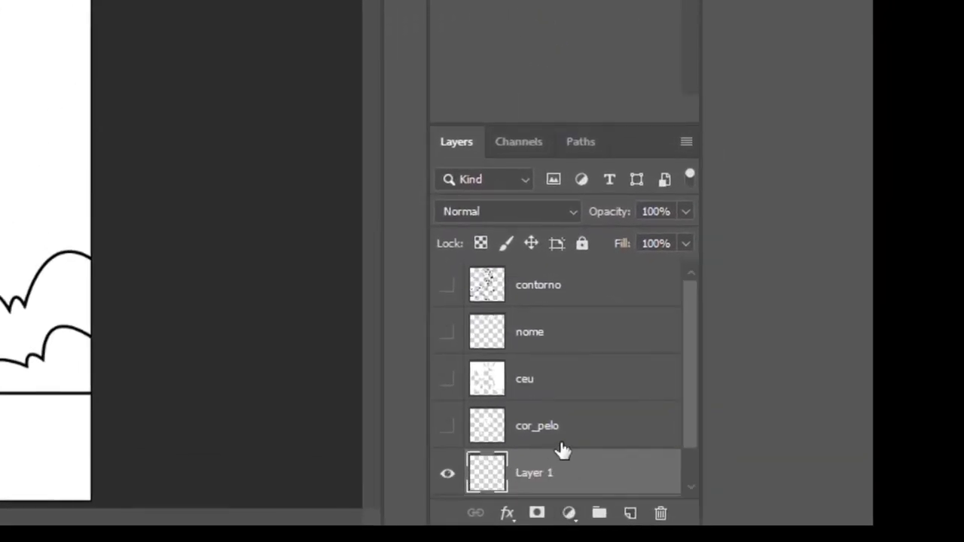
pyautogui.moveTo(687, 309); pyautogui.dragTo(688, 384)
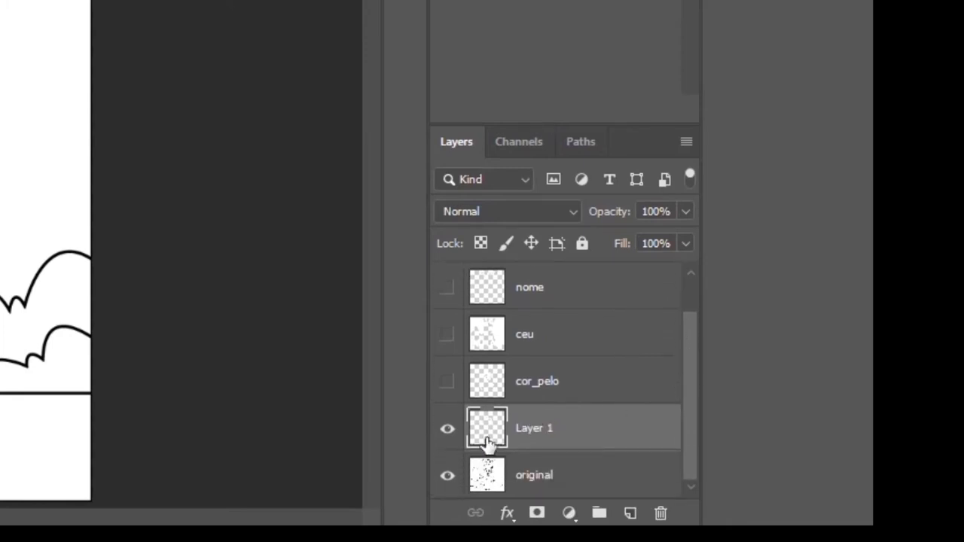
pyautogui.click(447, 475)
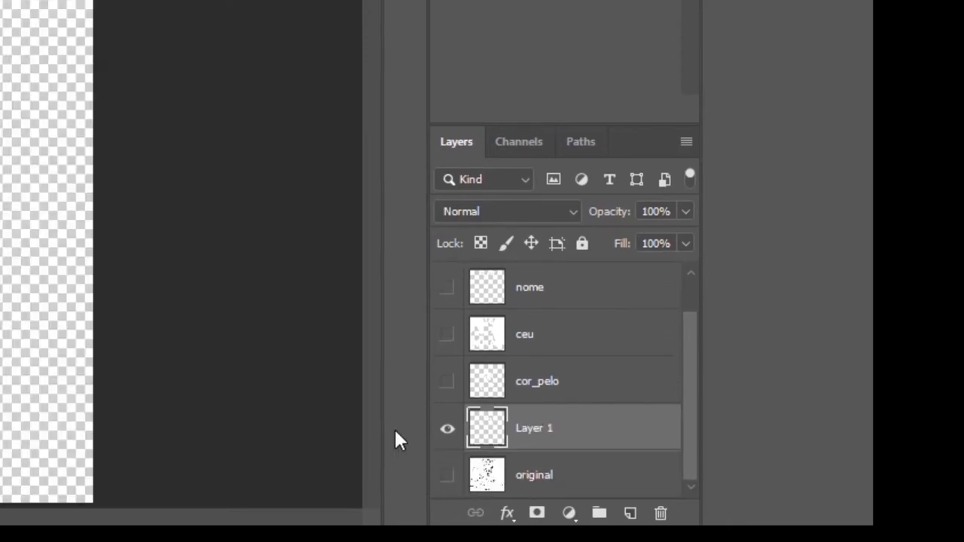
pyautogui.doubleClick(530, 439)
pyautogui.write('cabelho_bigode')
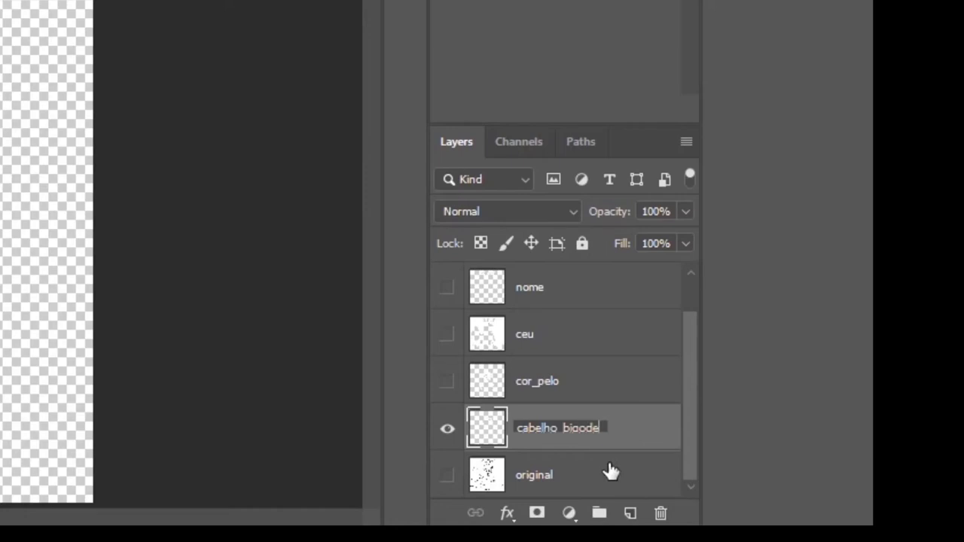
pyautogui.write('sombrancelha')
pyautogui.press('Return')
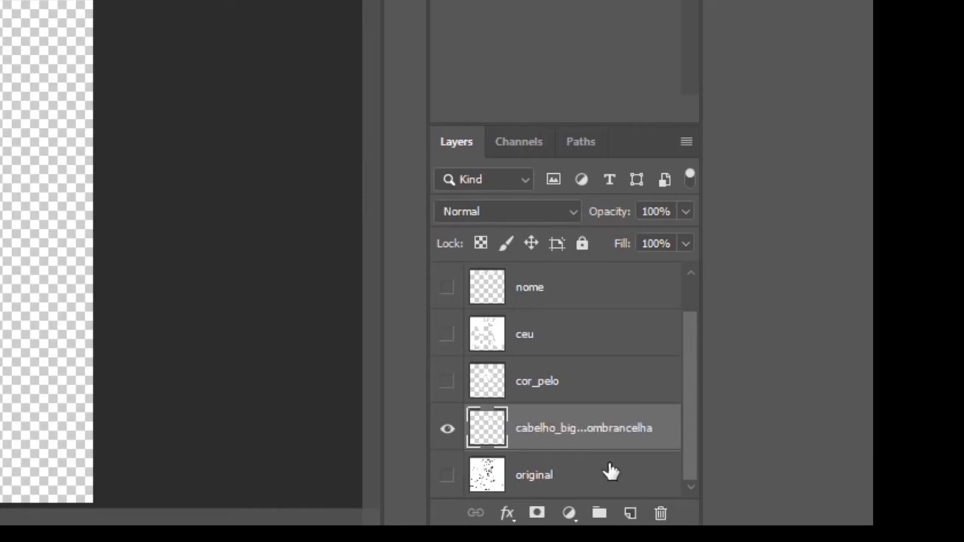
# Step: Hide the hair layer and show and select the original drawing again
pyautogui.click(447, 429)
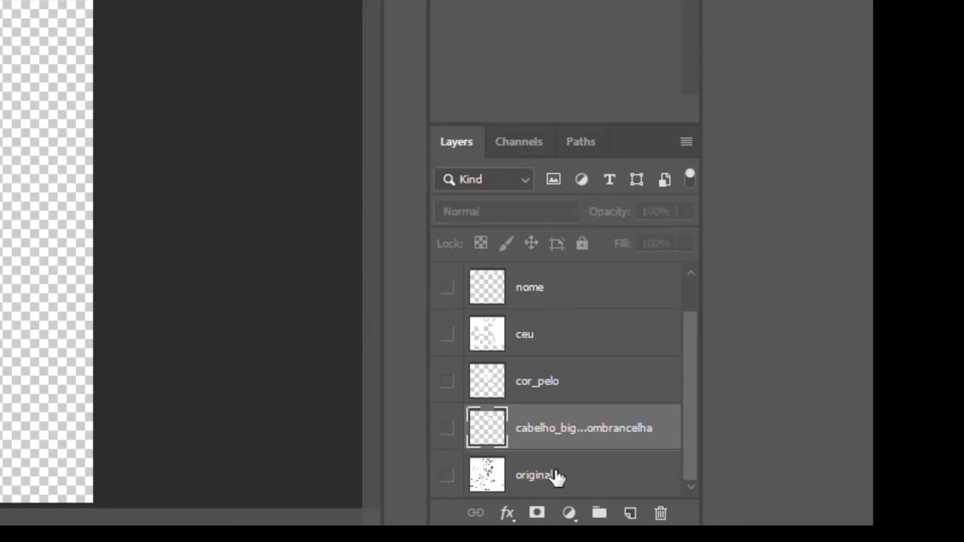
pyautogui.click(555, 475)
pyautogui.click(470, 480)
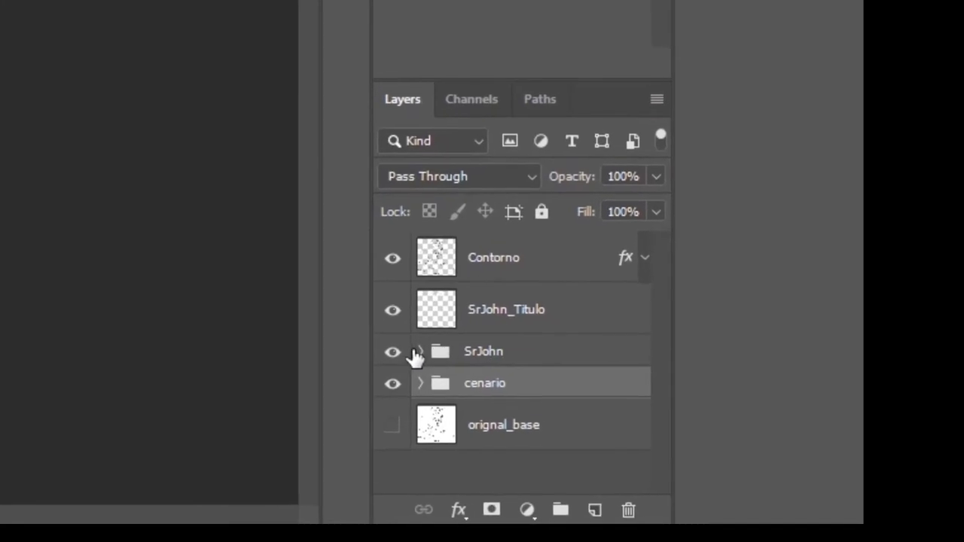
# Step: Browse the SrJohn and cabeca groups, leaving cenario open to show arvore, grama and ceu
pyautogui.click(423, 351)
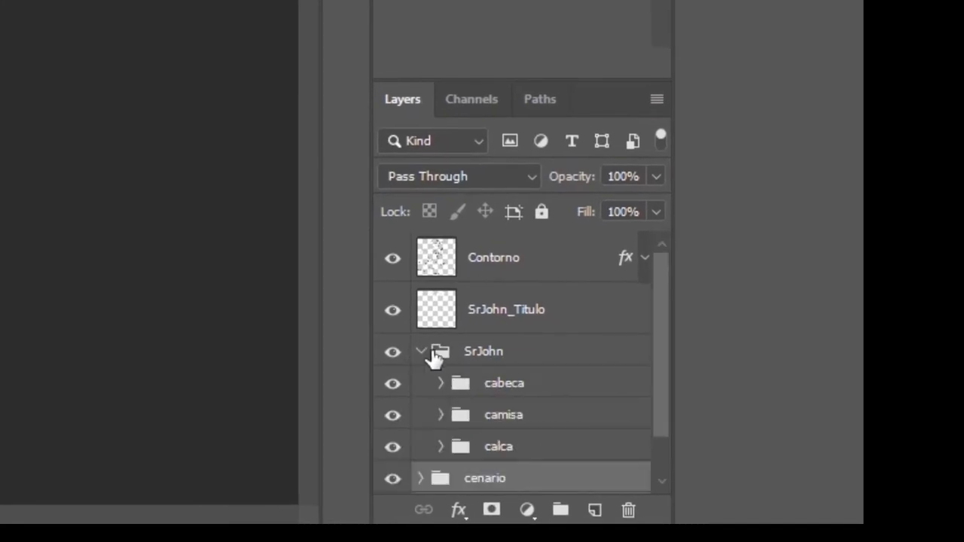
pyautogui.scroll(-2, 662, 314)
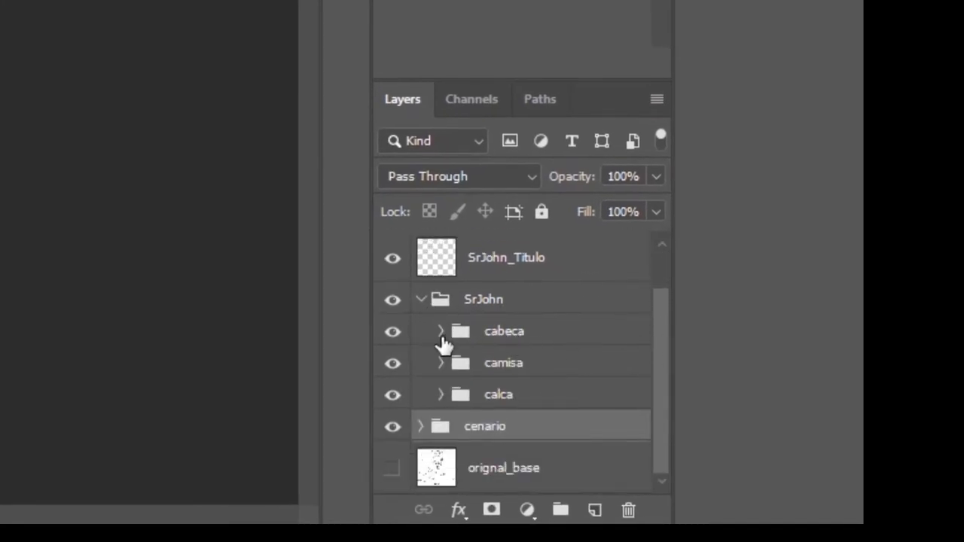
pyautogui.click(442, 332)
pyautogui.moveTo(662, 292)
pyautogui.mouseDown()
pyautogui.moveTo(660, 340)
pyautogui.moveTo(658, 290)
pyautogui.mouseUp()
pyautogui.click(419, 350)
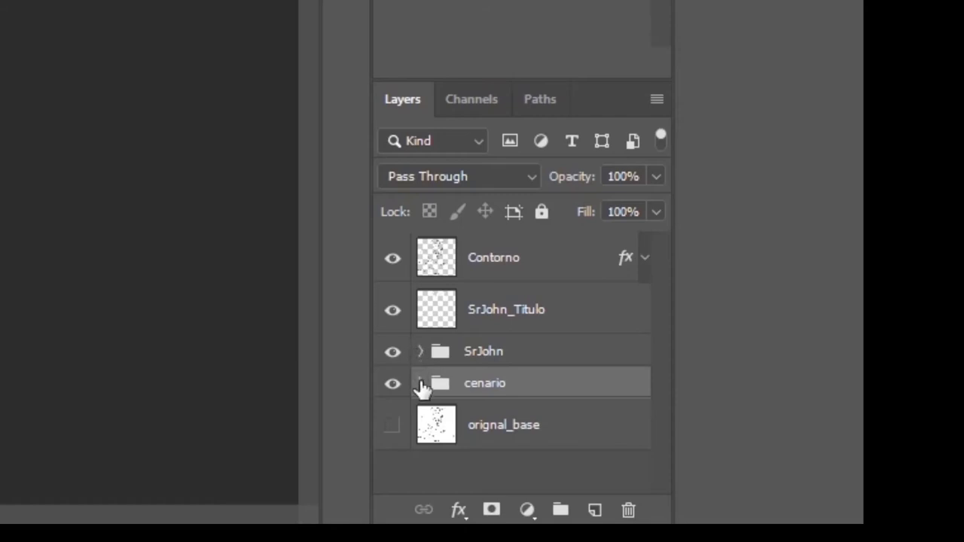
pyautogui.click(421, 383)
pyautogui.click(420, 384)
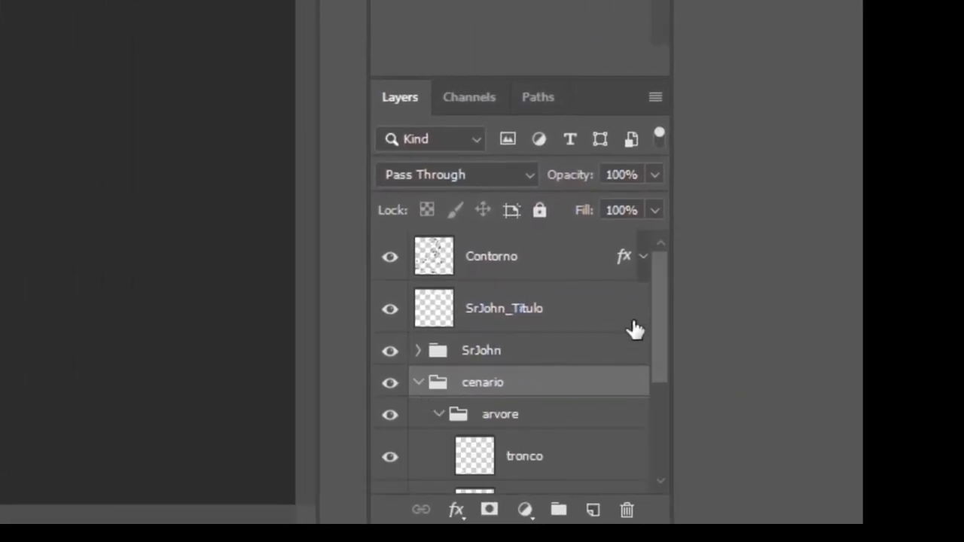
pyautogui.moveTo(663, 307); pyautogui.dragTo(650, 419)
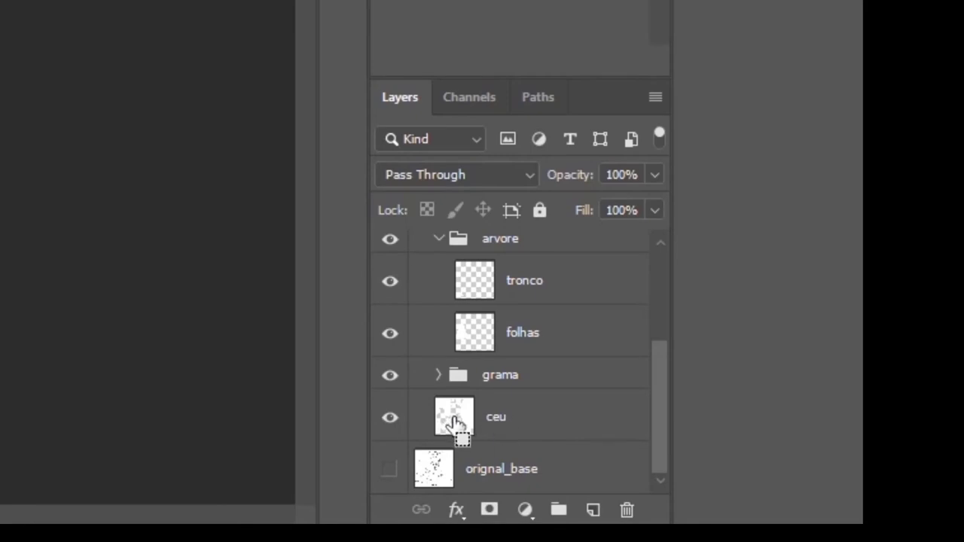
# Step: Load the sky selection from ceu and paint-bucket it slate blue on the ceu layer
pyautogui.keyDown('ctrl'); pyautogui.click(455, 420); pyautogui.keyUp('ctrl')
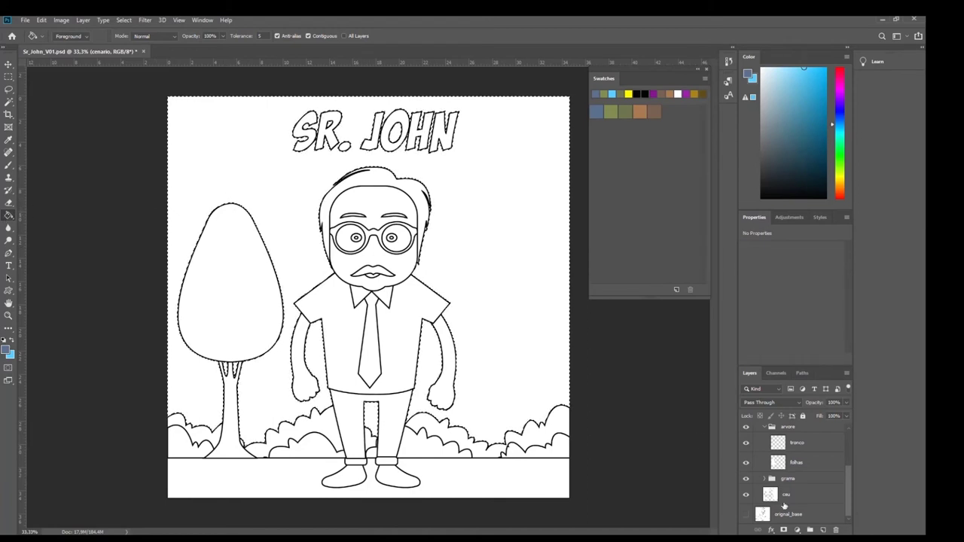
pyautogui.click(798, 498)
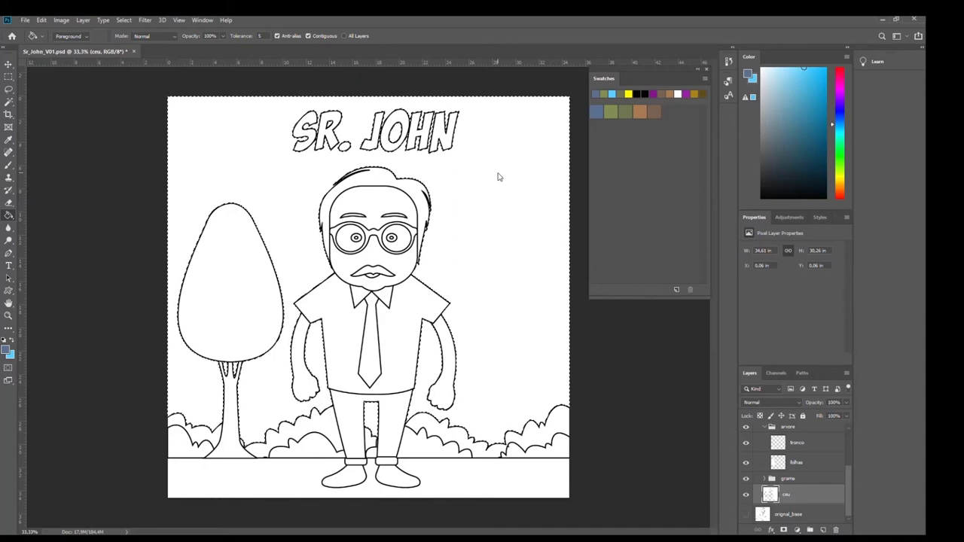
pyautogui.click(499, 178)
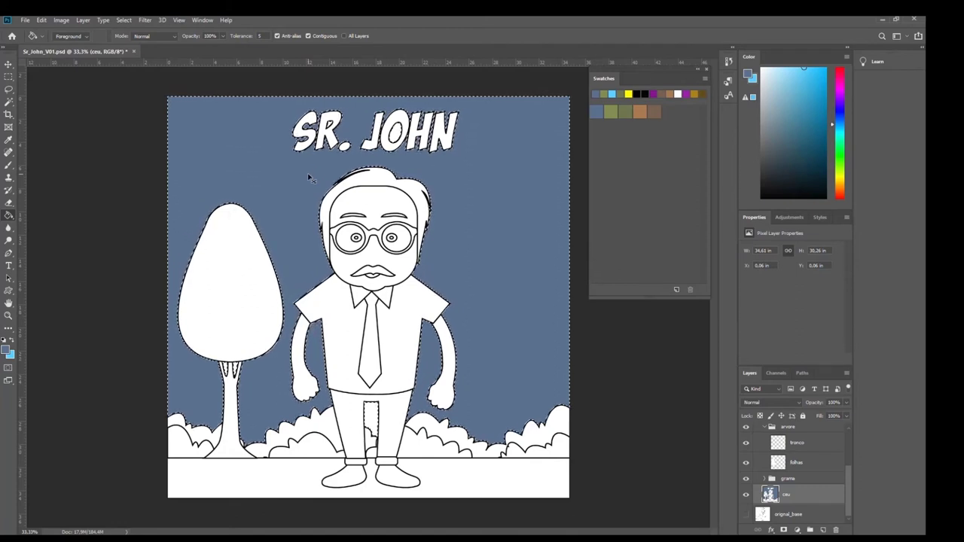
# Step: Delete the blue sky fill and reload the sky selection from the ceu layer
pyautogui.press('Delete')
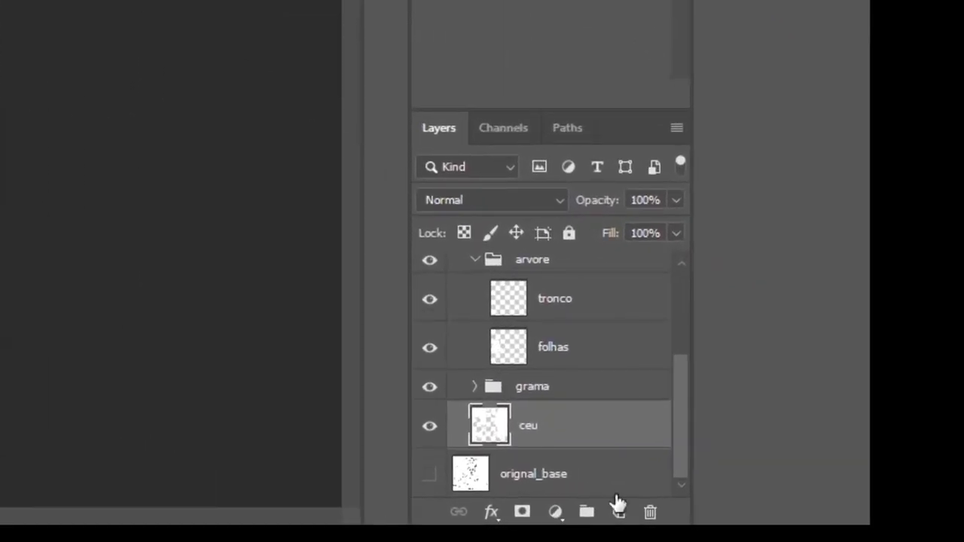
pyautogui.keyDown('ctrl'); pyautogui.click(490, 426); pyautogui.keyUp('ctrl')
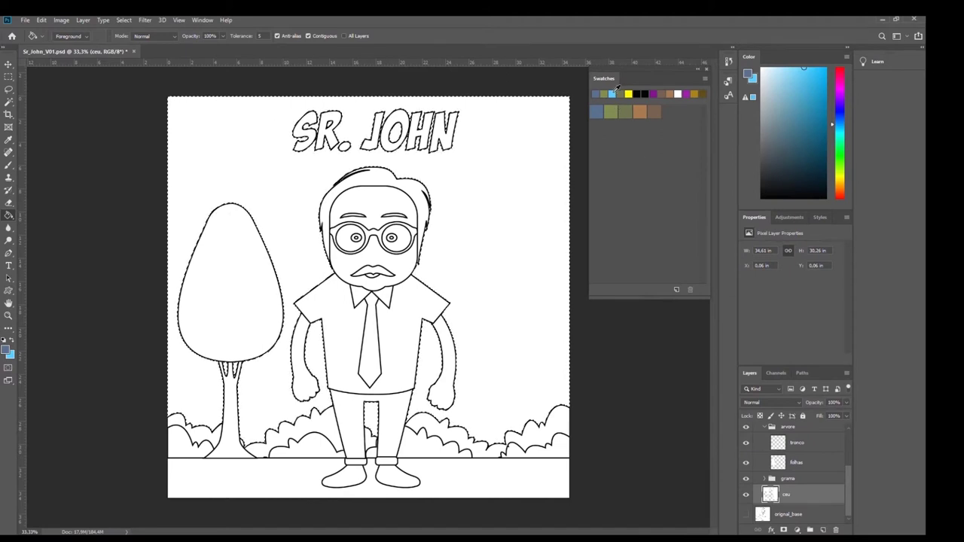
pyautogui.moveTo(611, 93)
pyautogui.click(615, 89)
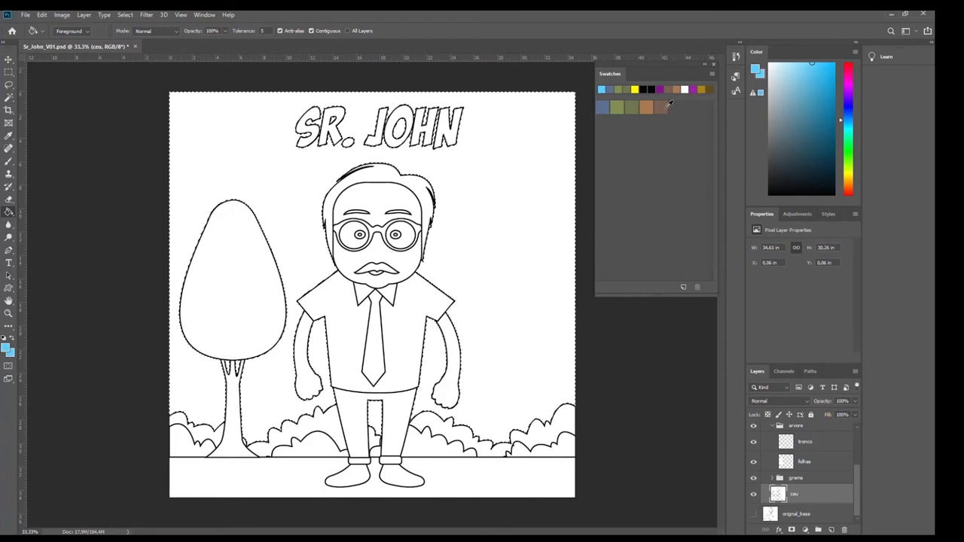
# Step: Try olive and brown-grey swatches, then settle on the sky-blue swatch as painting colour
pyautogui.click(616, 107)
pyautogui.click(631, 107)
pyautogui.click(660, 107)
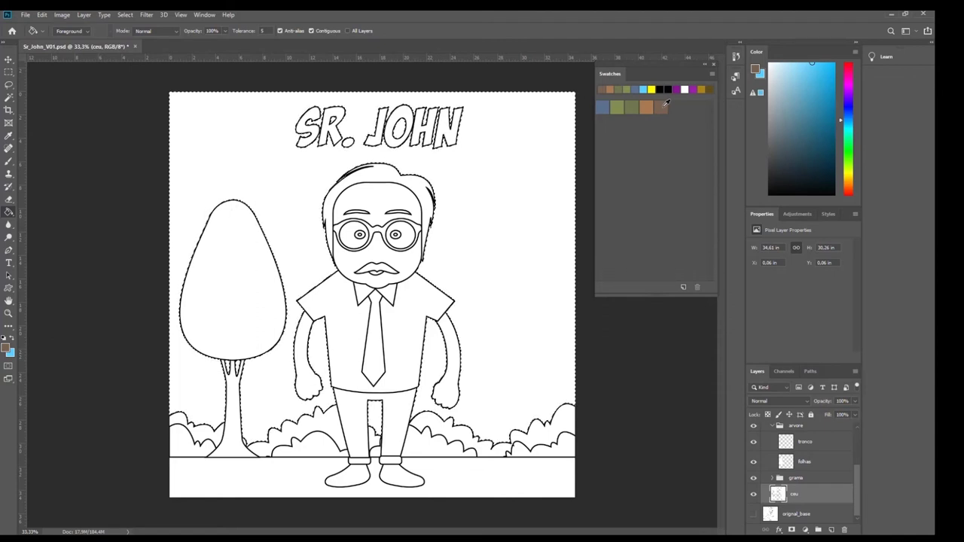
pyautogui.click(622, 107)
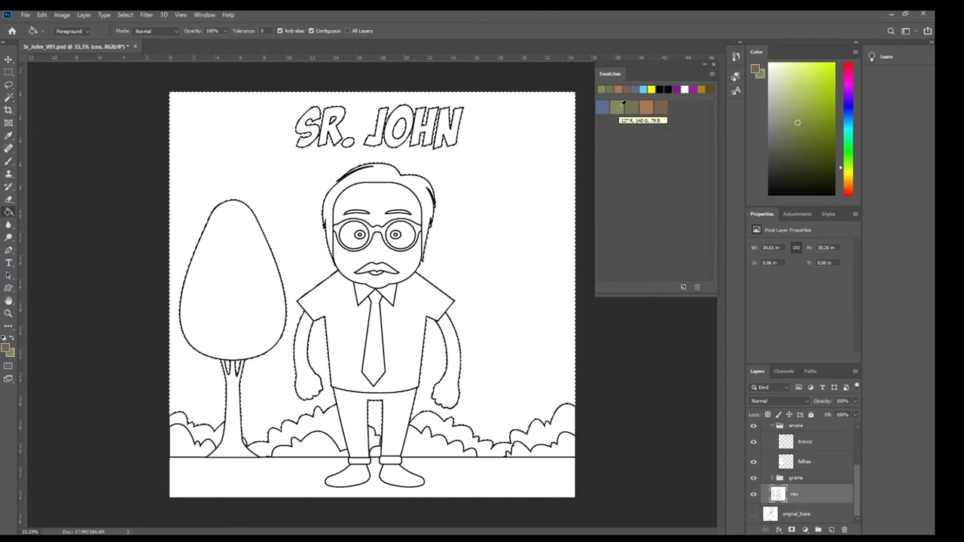
pyautogui.click(603, 106)
pyautogui.hotkey('shift', 'F5')
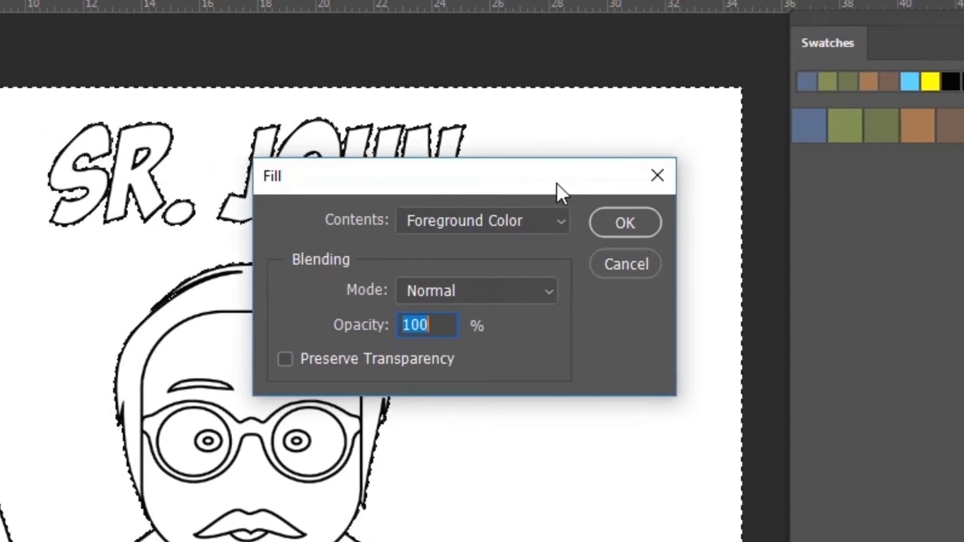
# Step: Fill the sky selection with the blue Foreground Color at Normal mode, 100% opacity
pyautogui.click(557, 234)
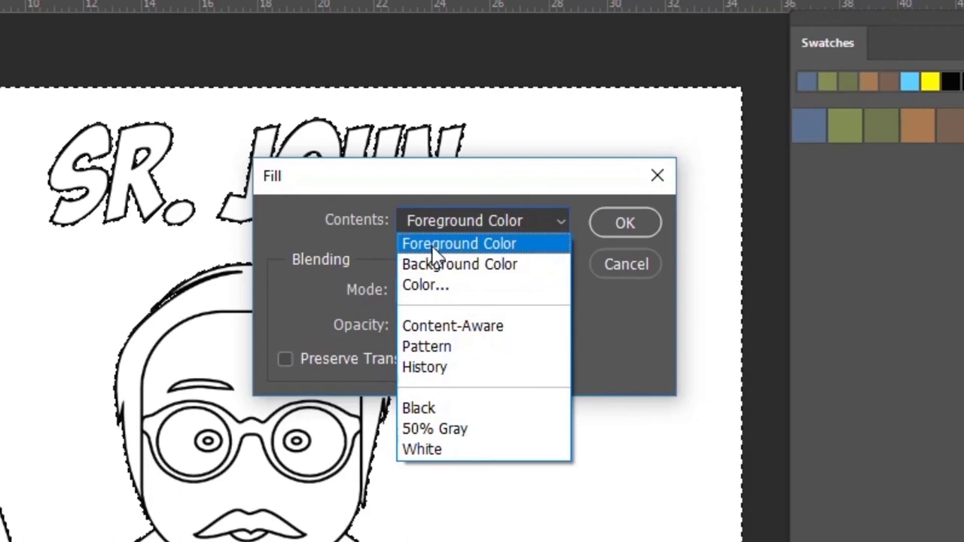
pyautogui.click(434, 249)
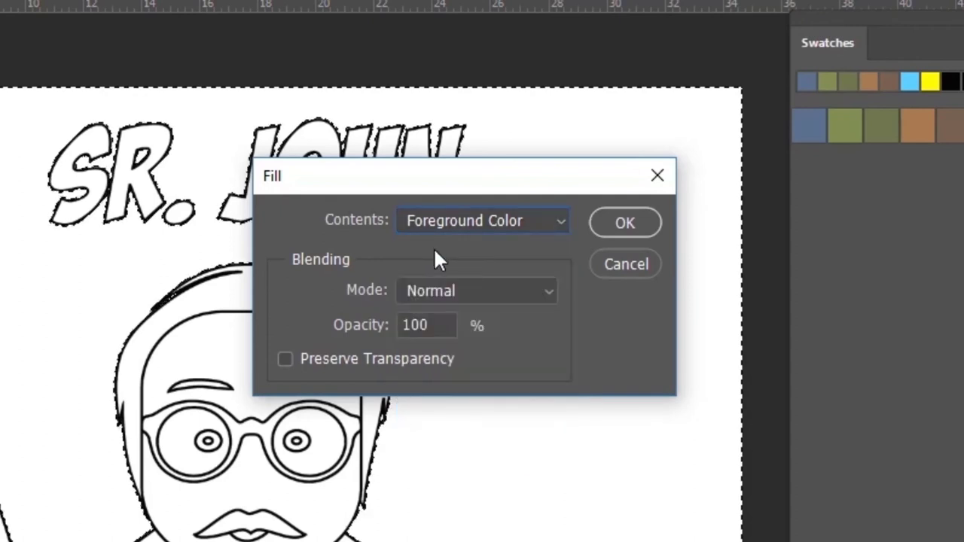
pyautogui.click(624, 226)
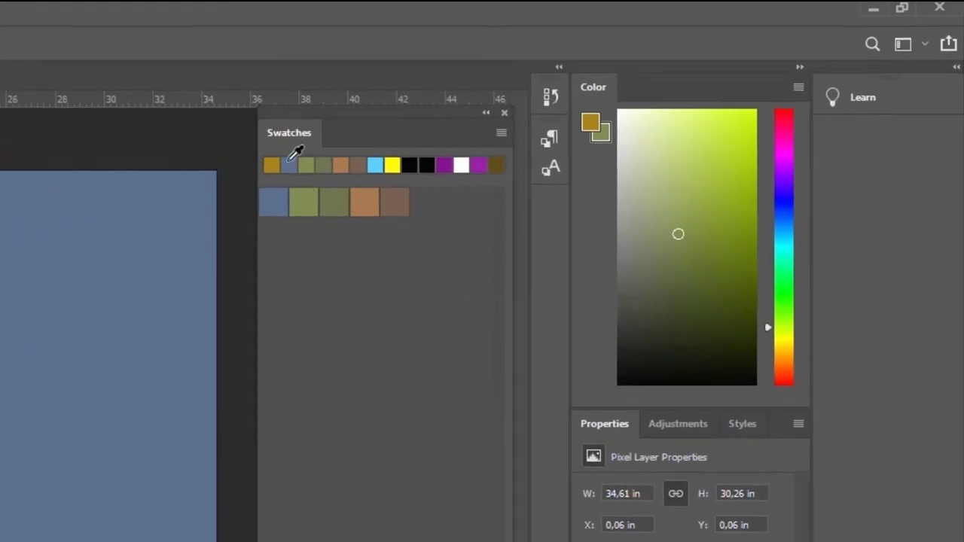
# Step: Load the Cartoon_Skin_Colors .ASE swatches and pick a peach skin tone as painting colour
pyautogui.click(500, 134)
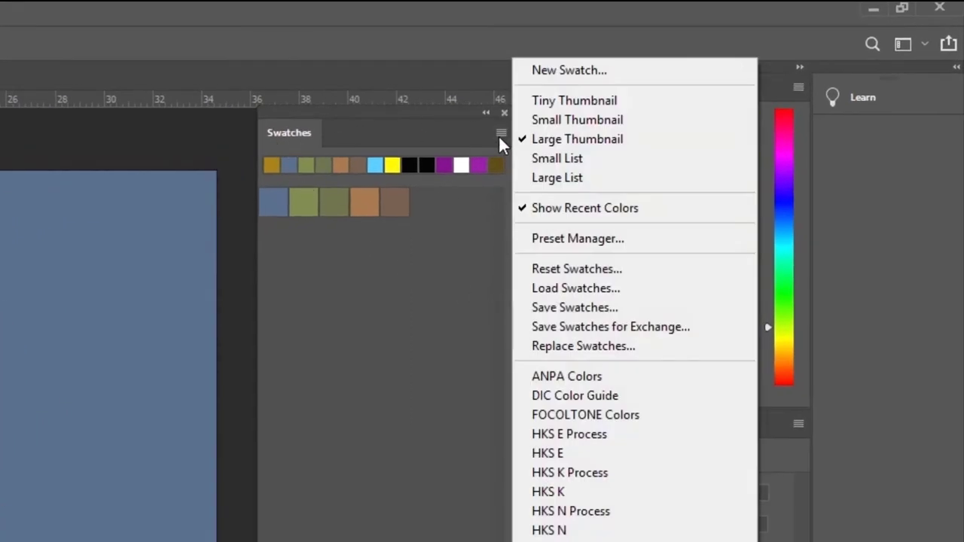
pyautogui.click(586, 288)
pyautogui.click(658, 432)
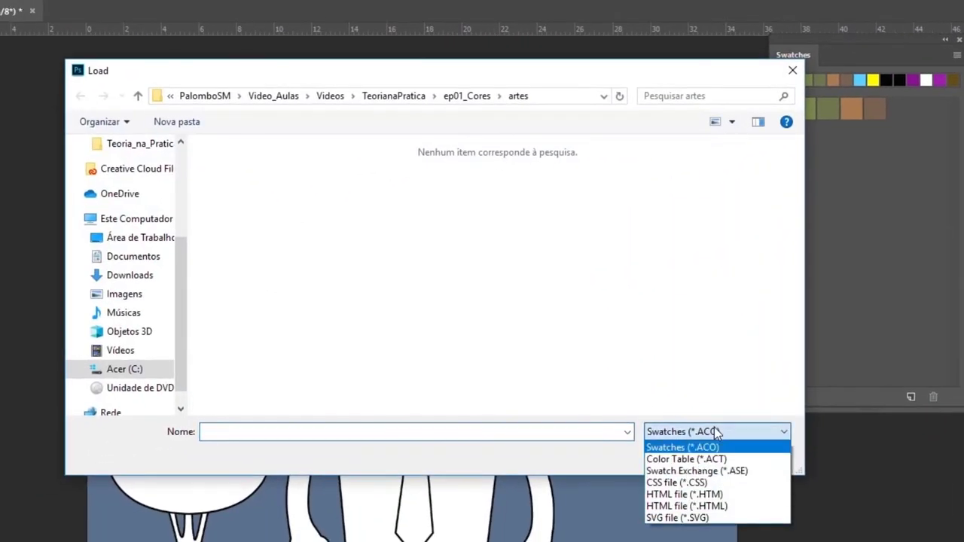
pyautogui.click(745, 471)
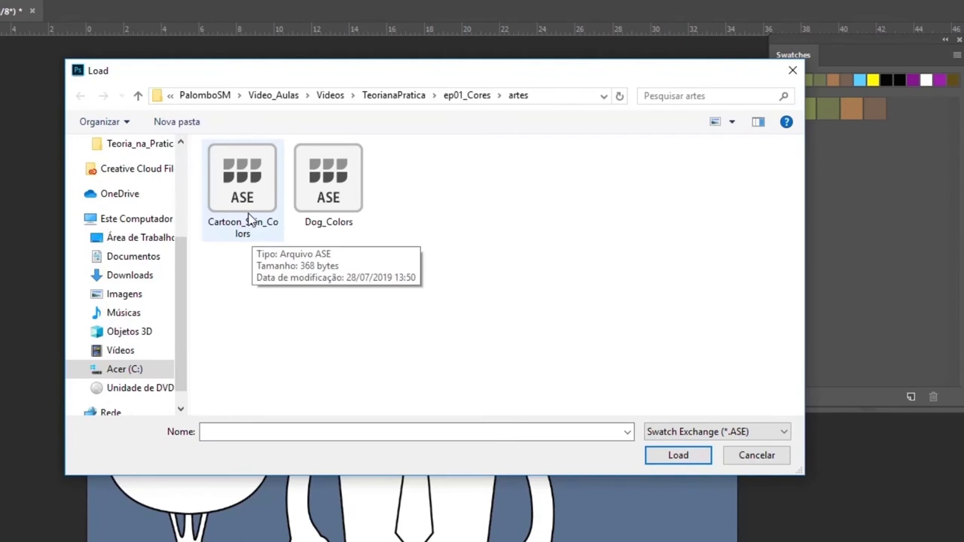
pyautogui.click(259, 183)
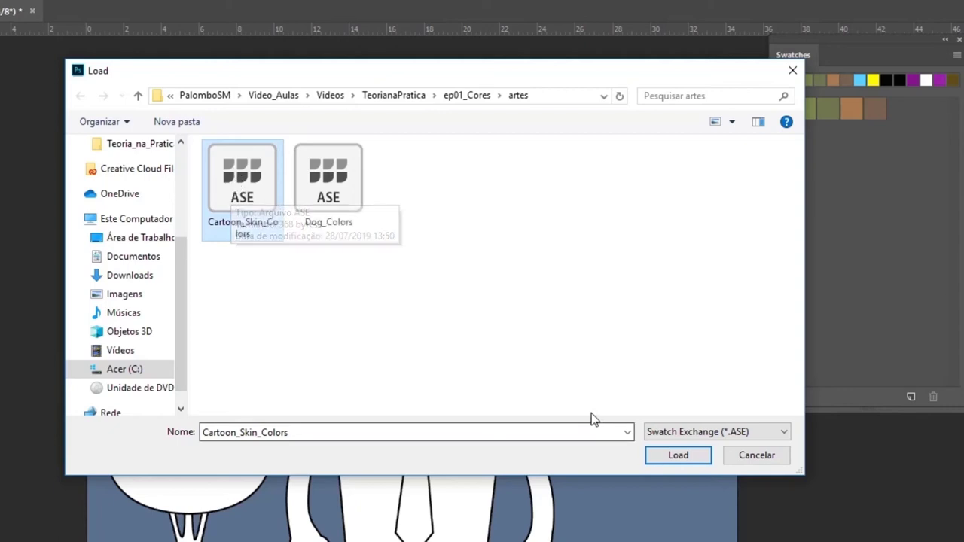
pyautogui.click(695, 455)
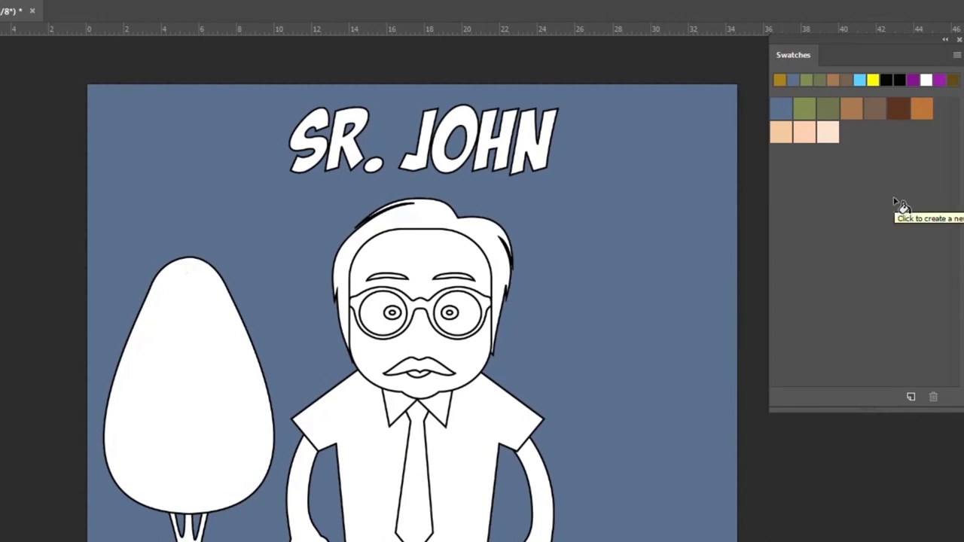
pyautogui.click(804, 131)
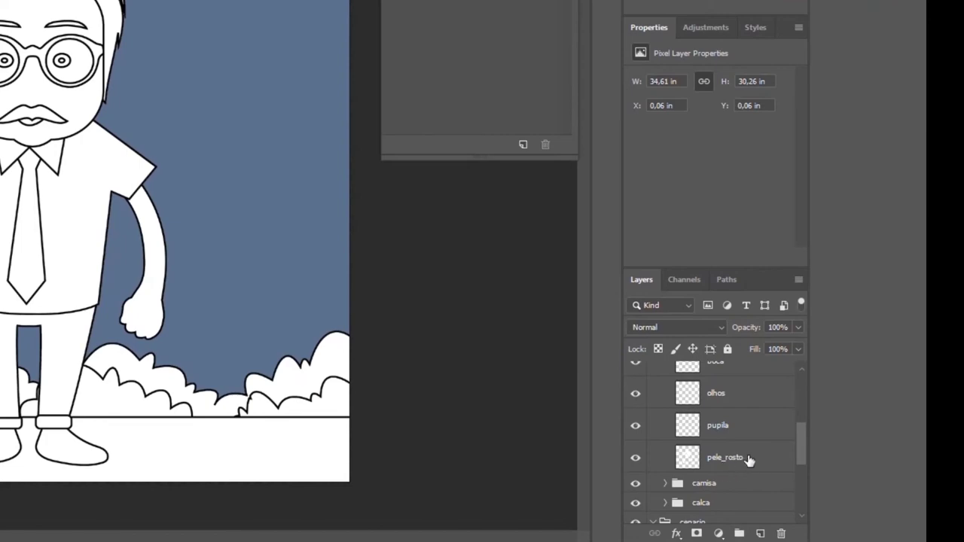
# Step: Load the face and arms selection from pele_rosto and apply a first foreground fill
pyautogui.keyDown('ctrl'); pyautogui.click(688, 458); pyautogui.keyUp('ctrl')
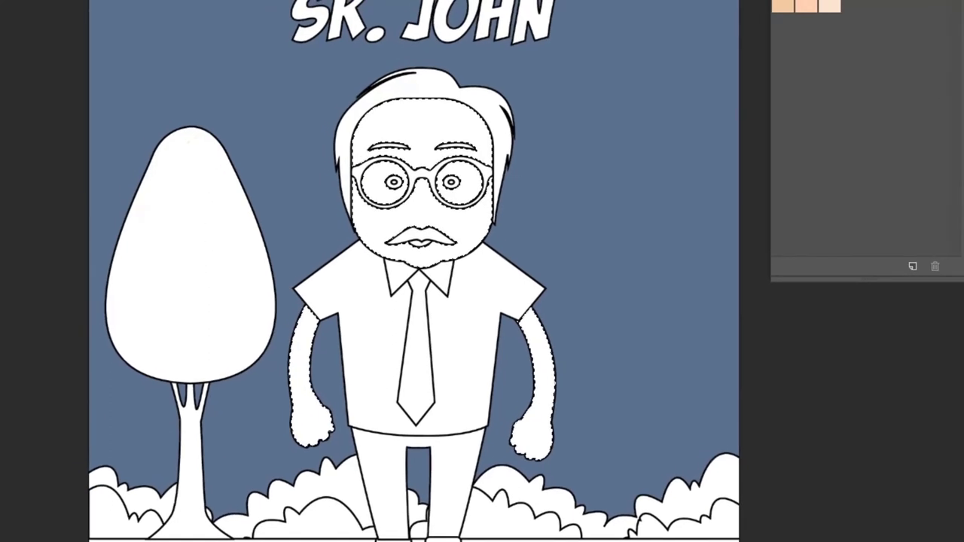
pyautogui.hotkey('shift', 'F5')
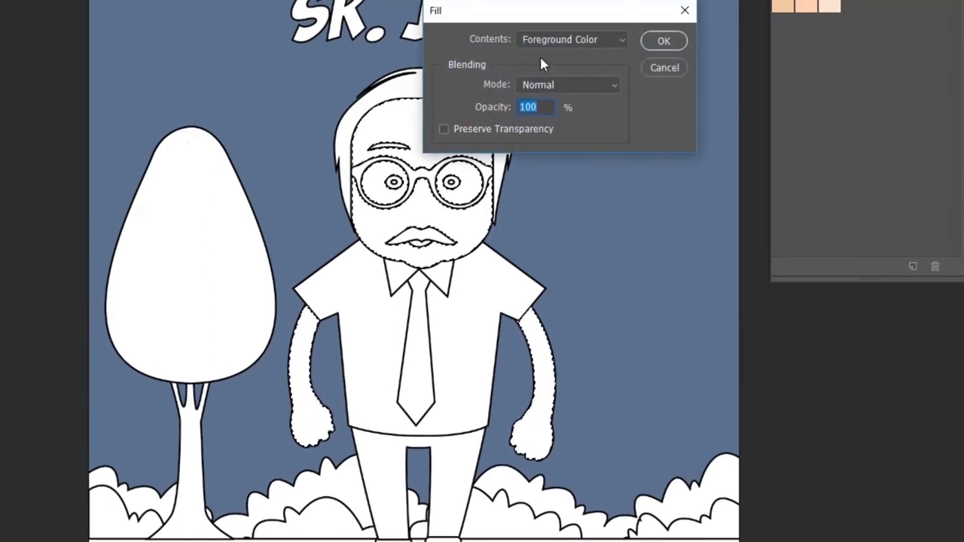
pyautogui.click(655, 41)
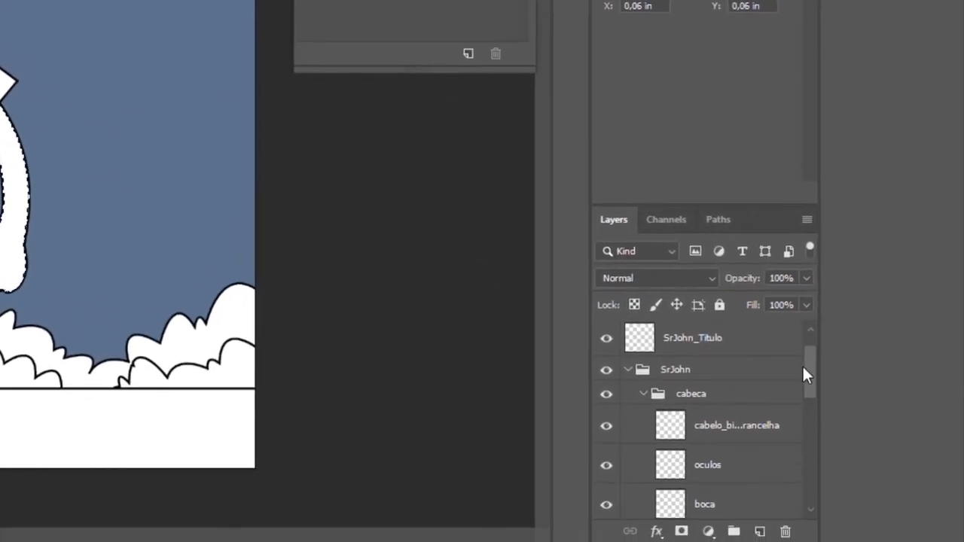
pyautogui.moveTo(803, 372); pyautogui.dragTo(801, 421)
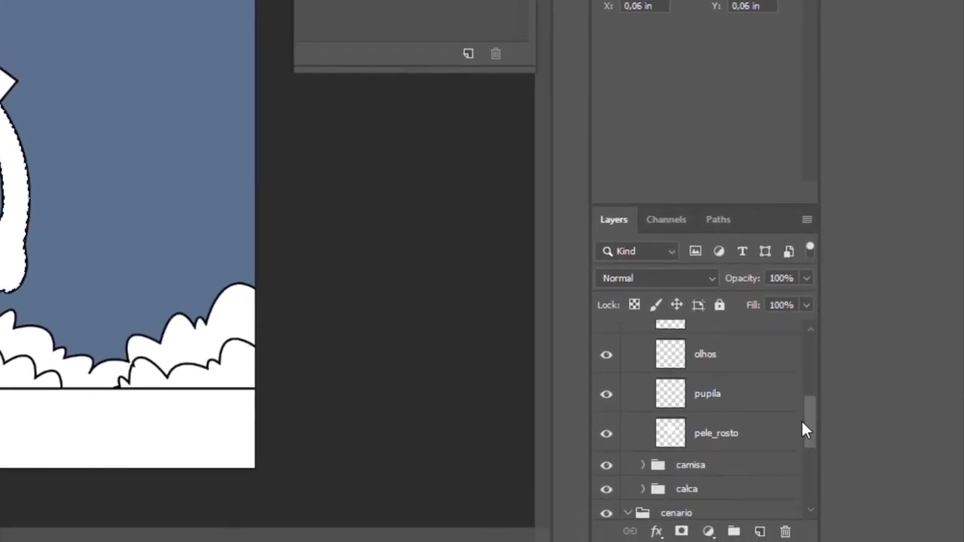
pyautogui.moveTo(685, 448); pyautogui.dragTo(664, 436)
pyautogui.moveTo(812, 417)
pyautogui.mouseDown()
pyautogui.moveTo(802, 471)
pyautogui.moveTo(824, 419)
pyautogui.mouseUp()
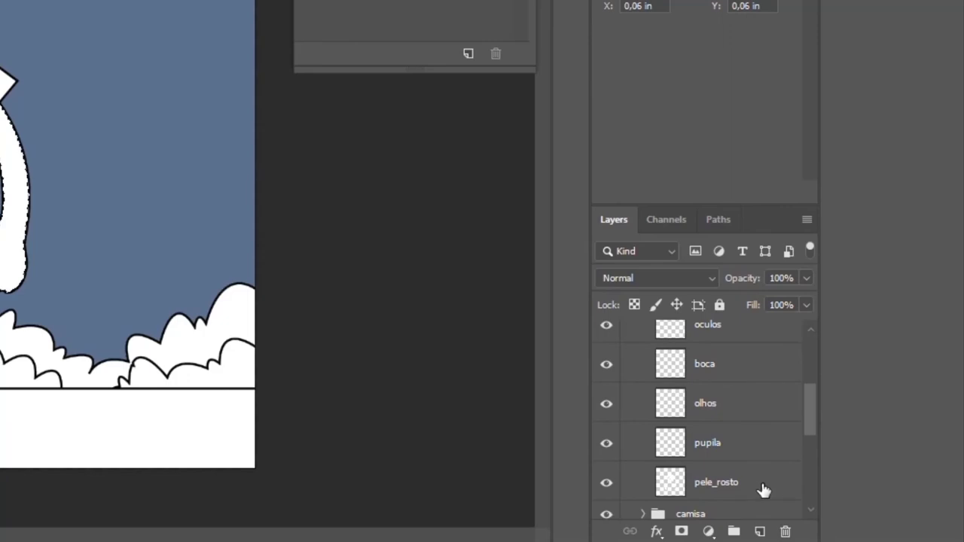
# Step: Make pele_rosto the active layer and fill the face and arms with peach
pyautogui.click(765, 488)
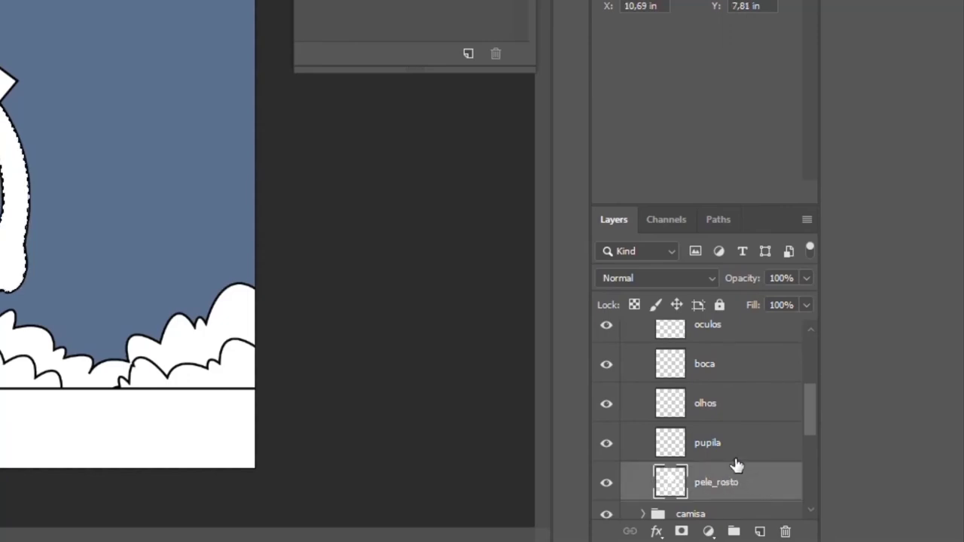
pyautogui.hotkey('shift', 'F5')
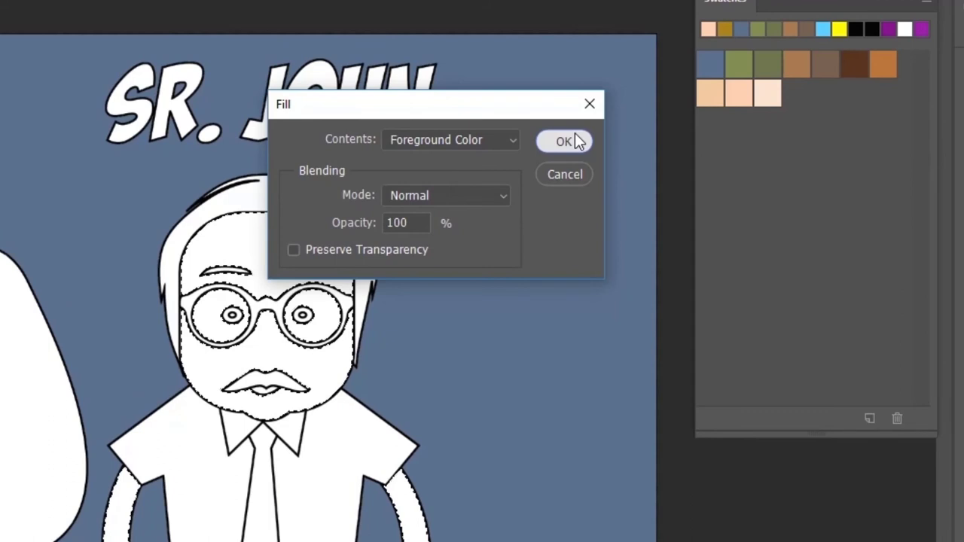
pyautogui.click(576, 142)
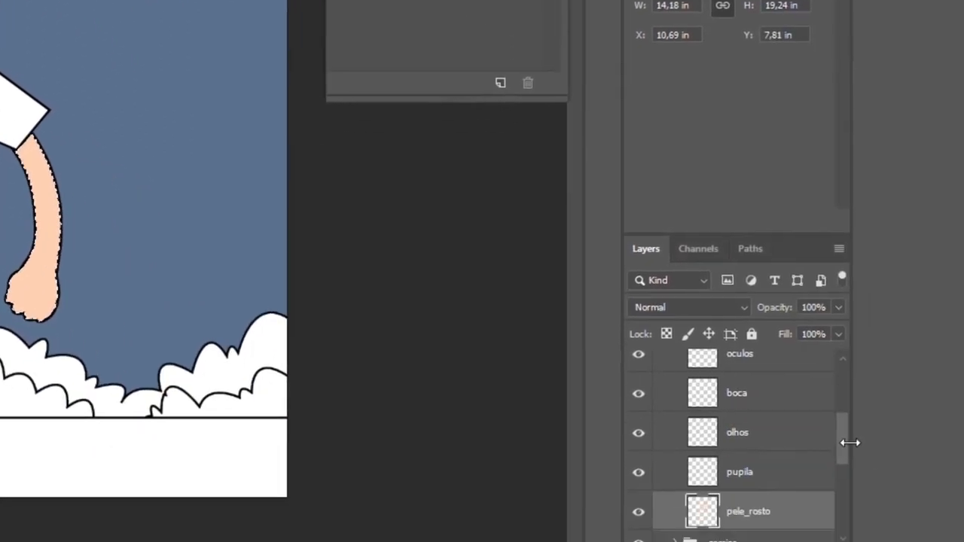
pyautogui.moveTo(850, 443); pyautogui.dragTo(817, 374)
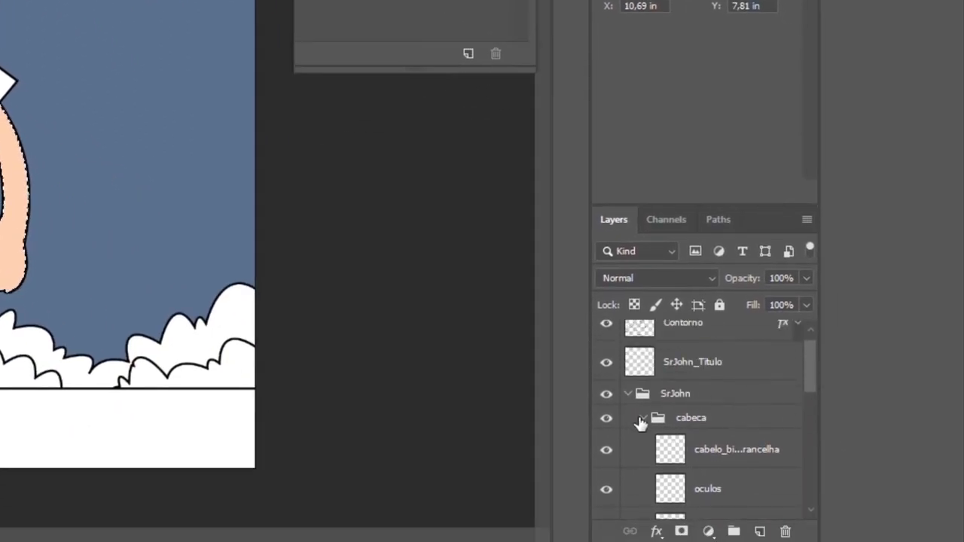
# Step: Collapse the cabeca group, expand camisa, and clear the skin selection
pyautogui.click(644, 421)
pyautogui.click(645, 422)
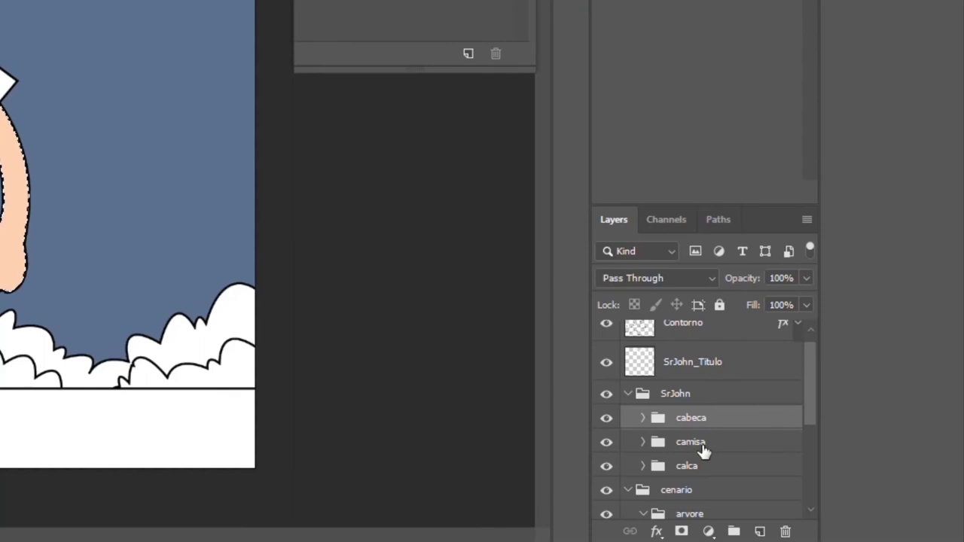
pyautogui.click(644, 444)
pyautogui.moveTo(813, 380); pyautogui.dragTo(812, 422)
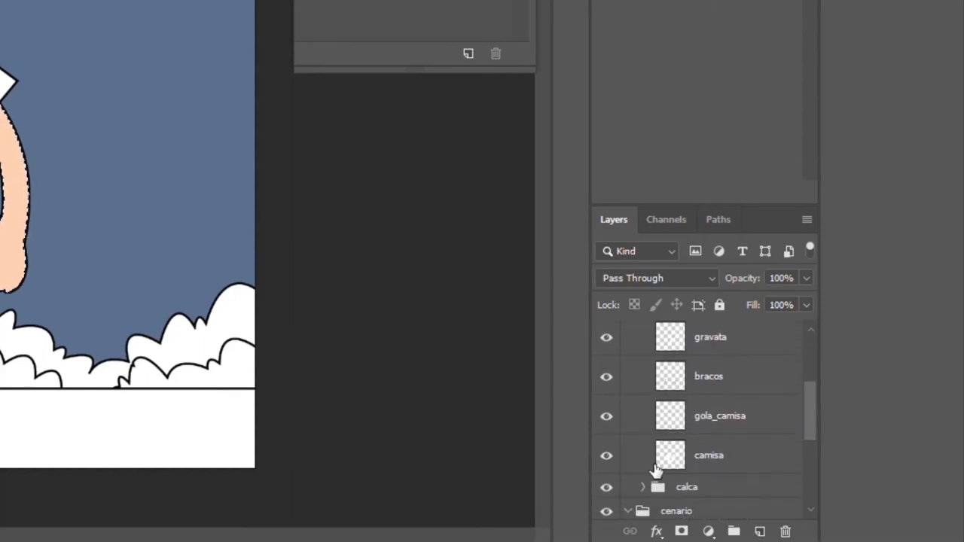
pyautogui.keyDown('ctrl'); pyautogui.click(676, 457); pyautogui.keyUp('ctrl')
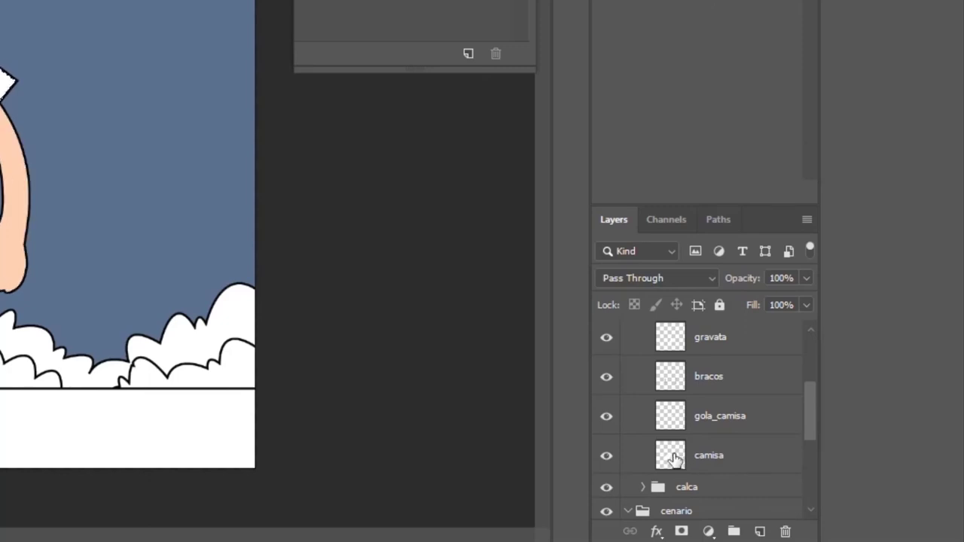
# Step: Load the shirt selection on the camisa layer and fill it olive green
pyautogui.click(746, 458)
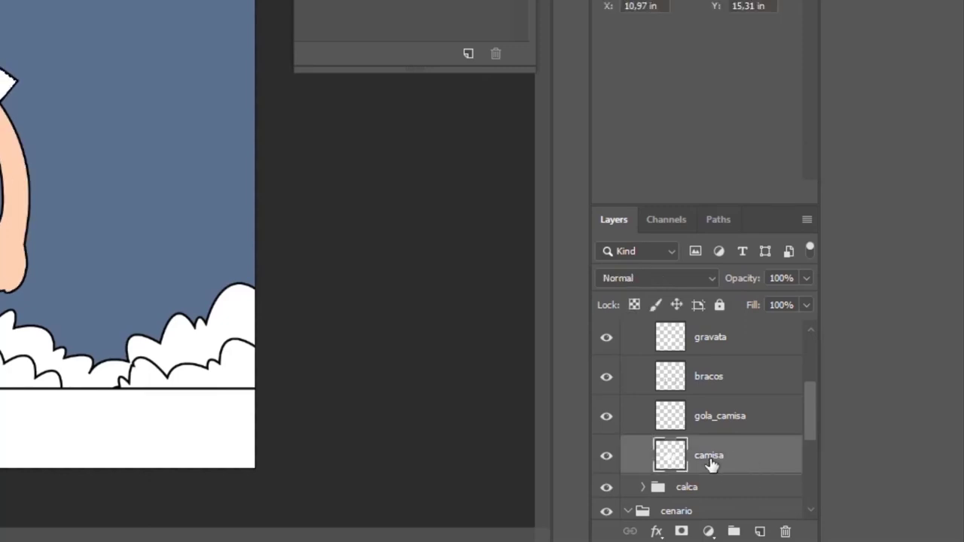
pyautogui.keyDown('ctrl'); pyautogui.click(678, 457); pyautogui.keyUp('ctrl')
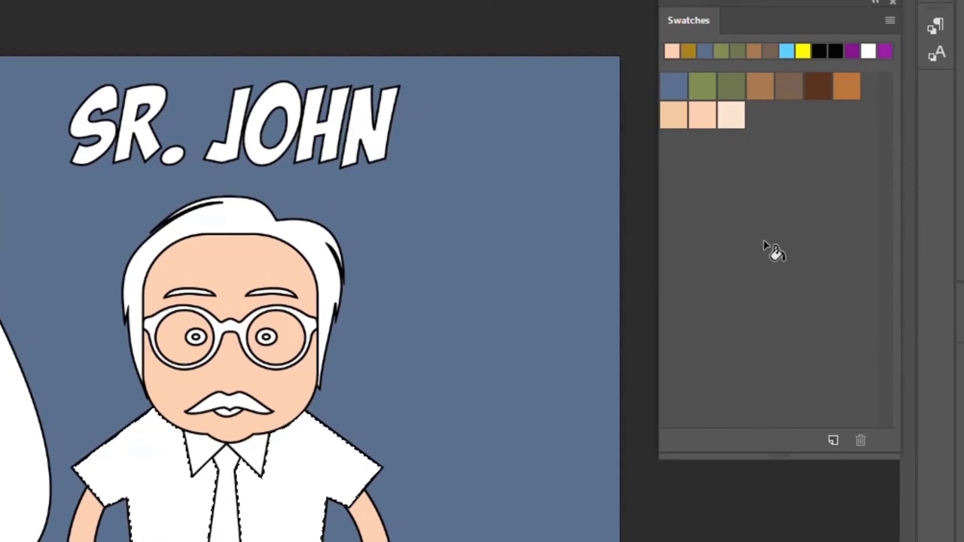
pyautogui.click(734, 85)
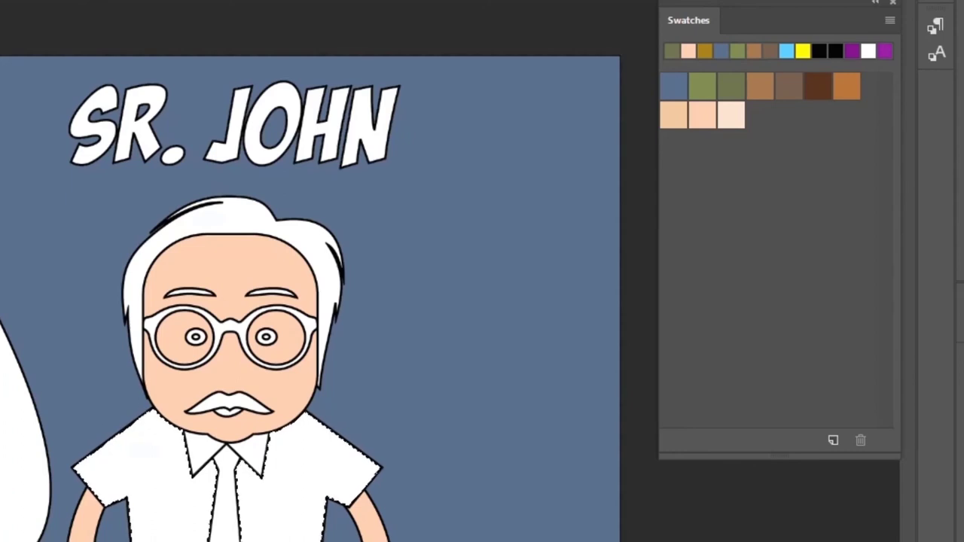
pyautogui.hotkey('shift', 'F5')
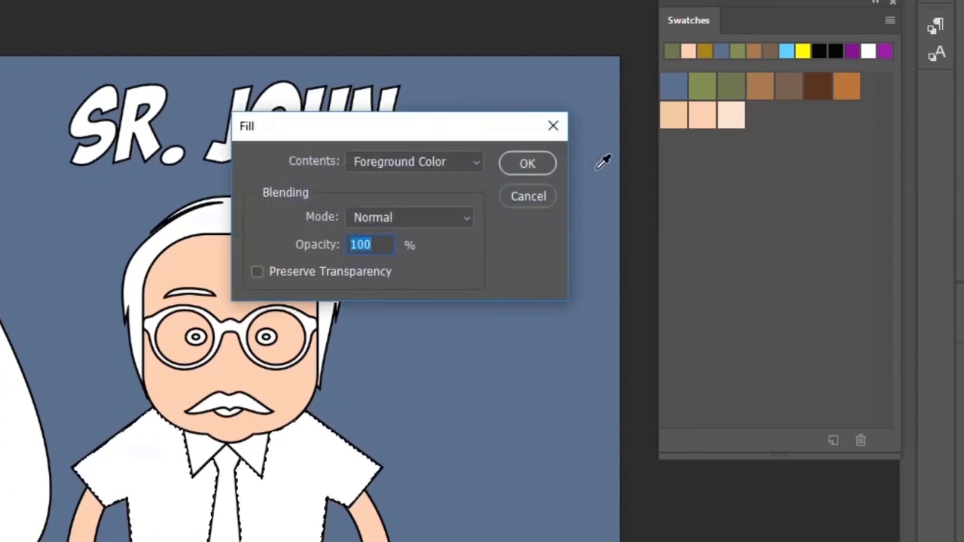
pyautogui.click(539, 159)
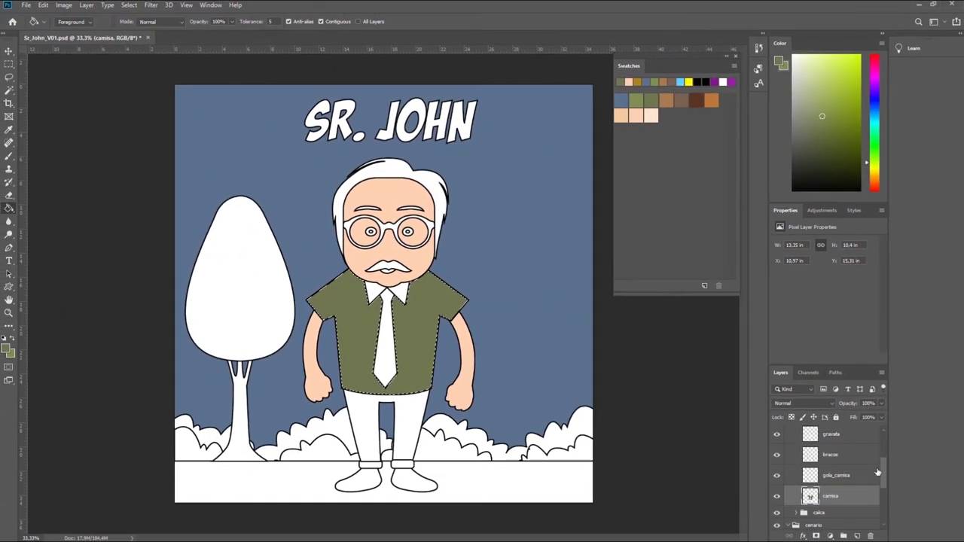
pyautogui.scroll(1, 832, 456)
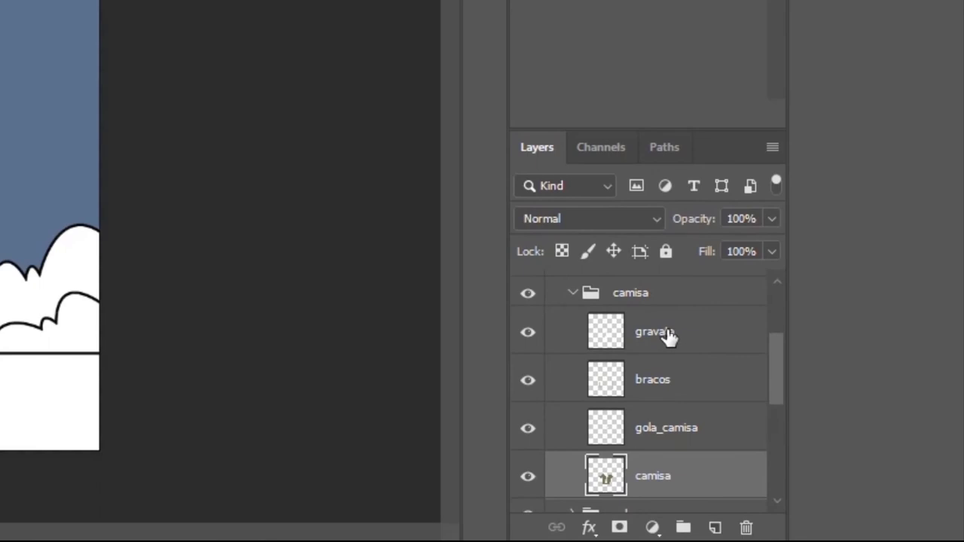
pyautogui.moveTo(680, 344)
pyautogui.mouseDown()
pyautogui.moveTo(618, 345)
pyautogui.moveTo(601, 334)
pyautogui.mouseUp()
# Step: On the gravata layer, set the foreground to red dd0000 and fill the tie
pyautogui.click(702, 338)
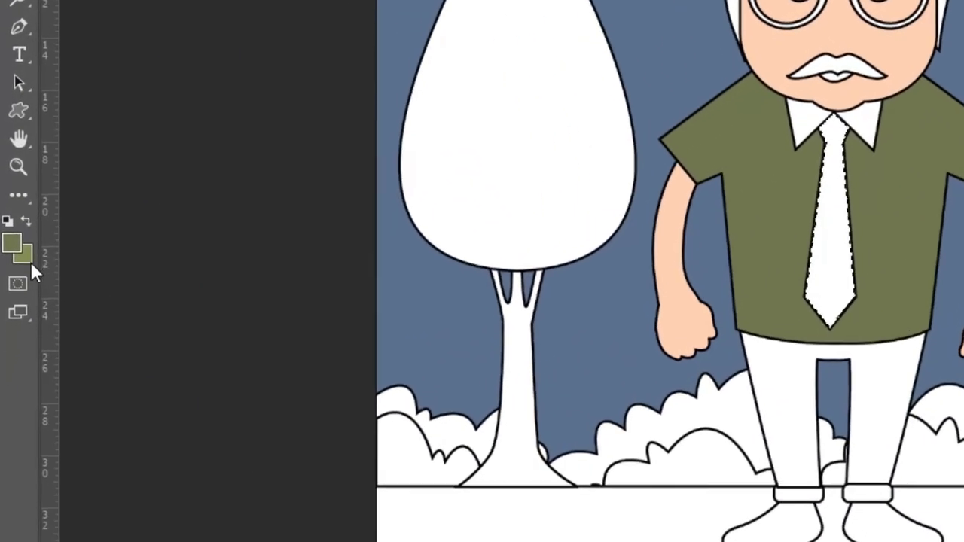
pyautogui.click(13, 239)
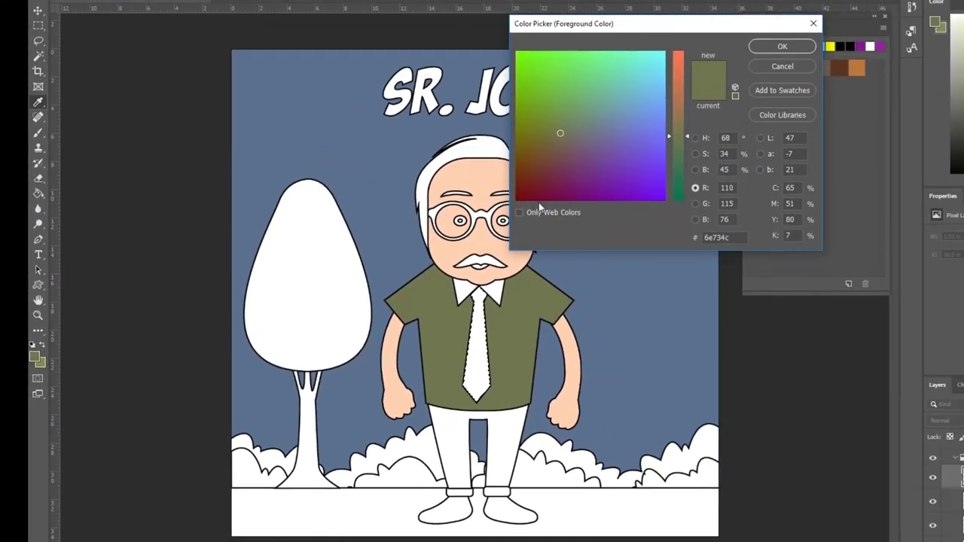
pyautogui.click(694, 137)
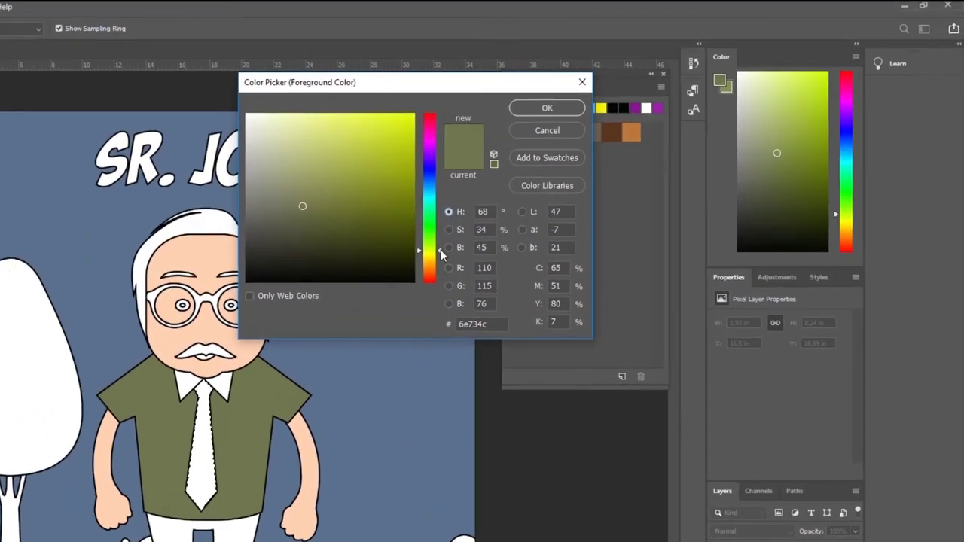
pyautogui.moveTo(557, 175); pyautogui.dragTo(558, 85)
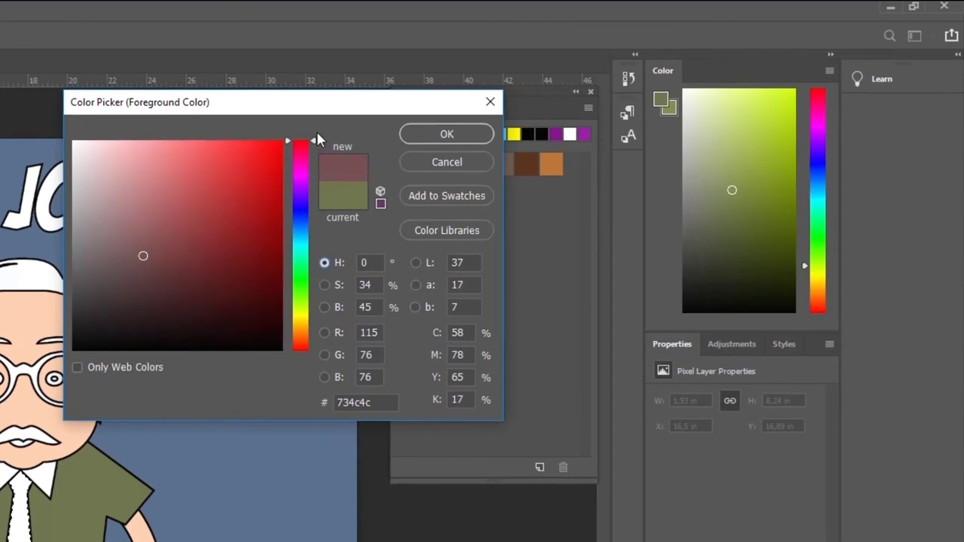
pyautogui.moveTo(522, 115); pyautogui.dragTo(553, 77)
pyautogui.moveTo(294, 124); pyautogui.dragTo(287, 169)
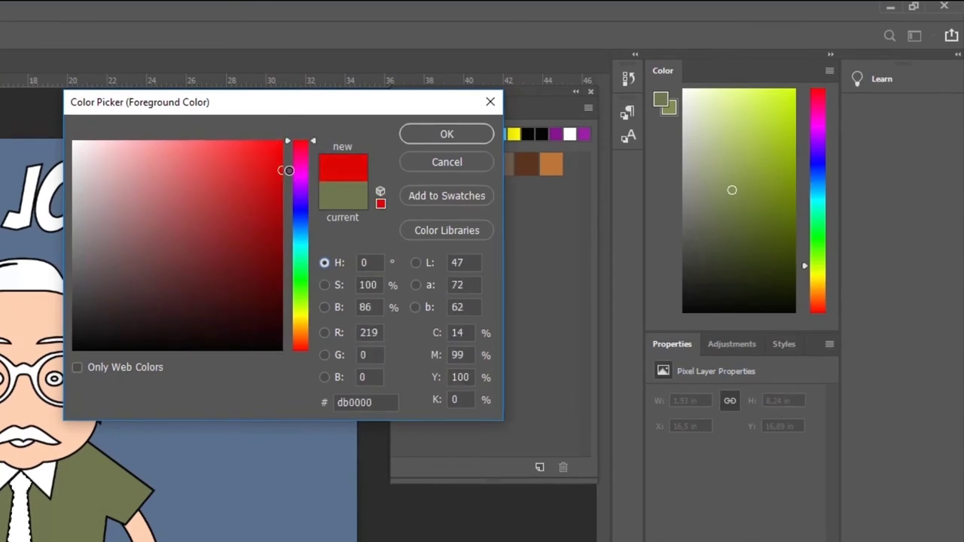
pyautogui.click(447, 133)
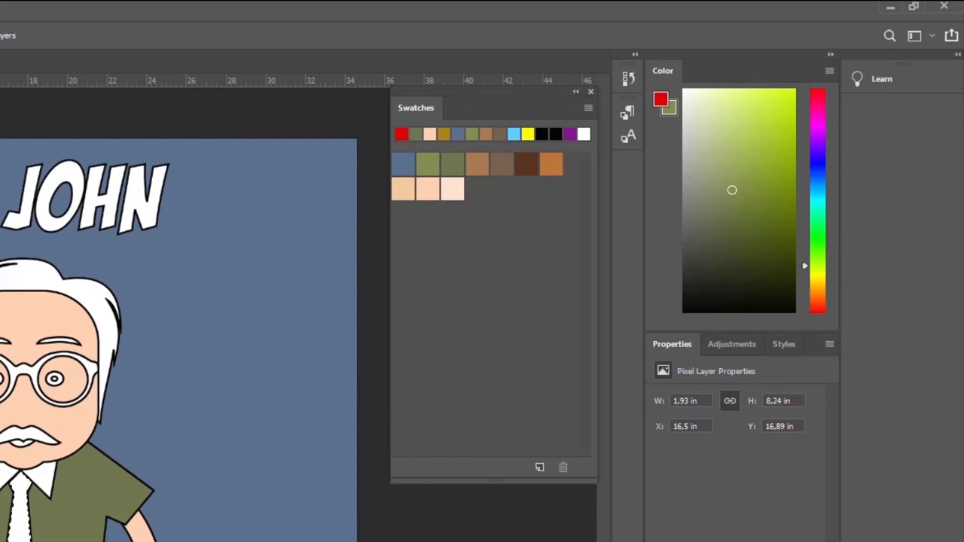
pyautogui.hotkey('shift', 'F5')
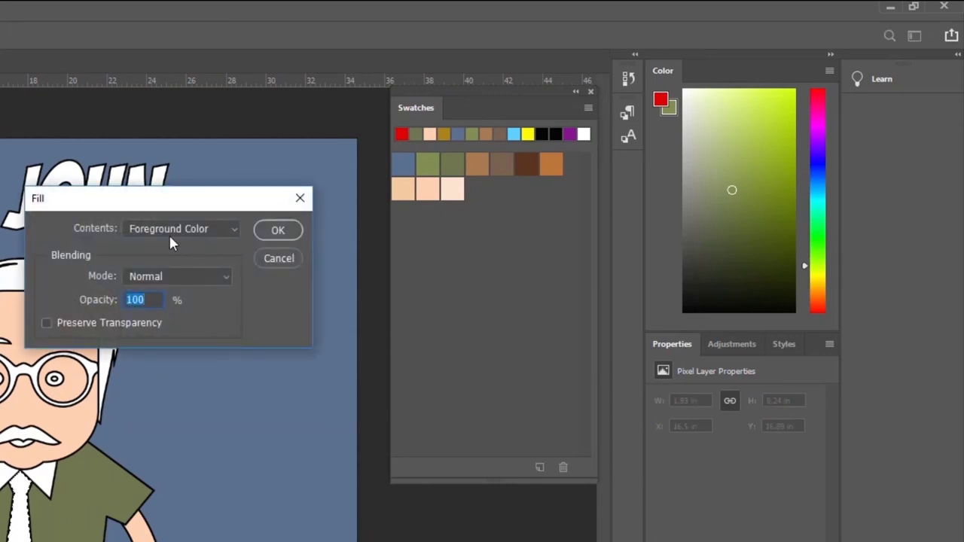
pyautogui.click(272, 230)
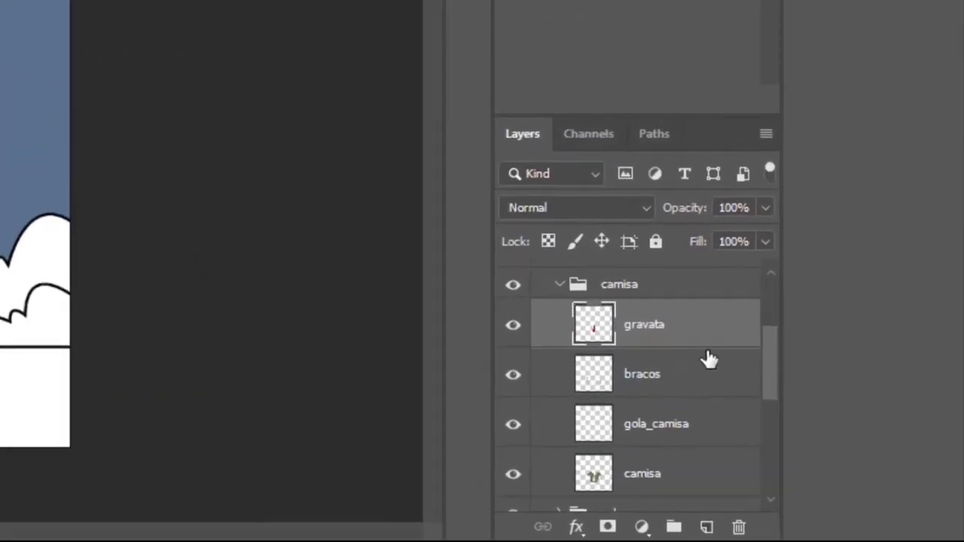
# Step: On gola_camisa, set the foreground to purple 64588c, fill the collar, then deselect
pyautogui.moveTo(589, 452); pyautogui.dragTo(595, 426)
pyautogui.moveTo(595, 426); pyautogui.dragTo(594, 431)
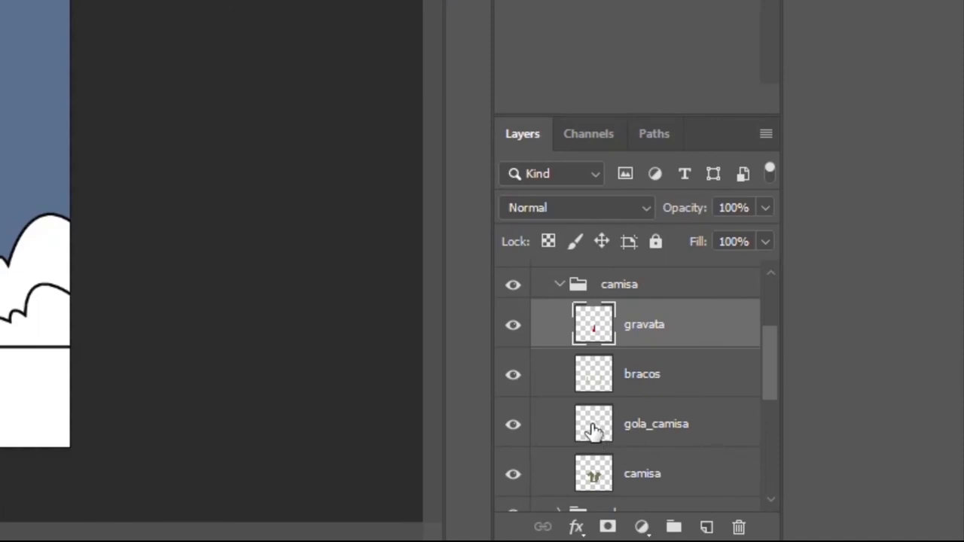
pyautogui.click(704, 427)
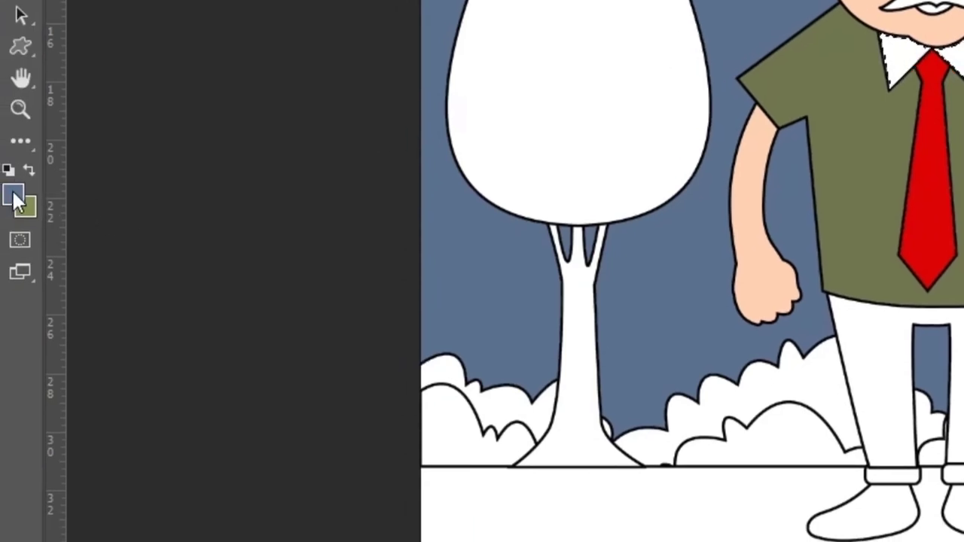
pyautogui.click(15, 197)
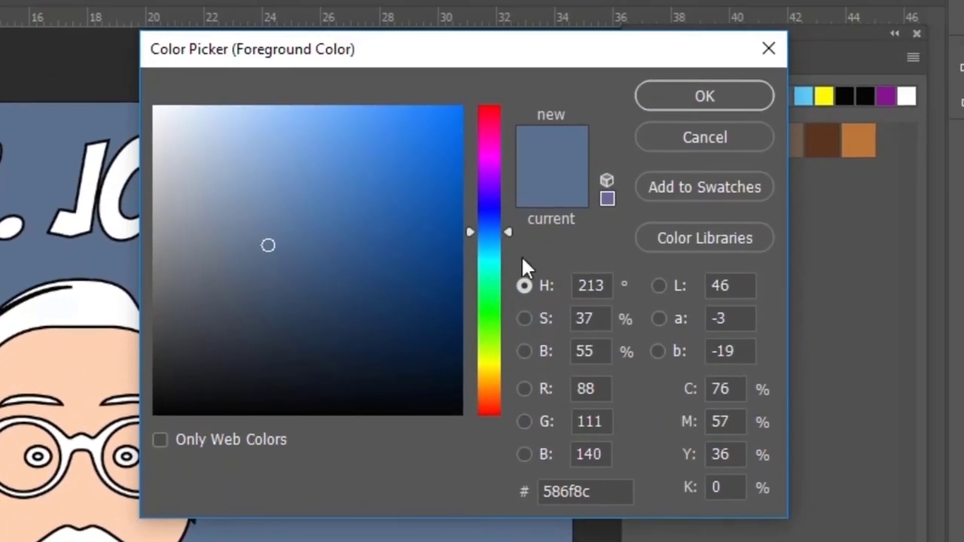
pyautogui.moveTo(506, 225); pyautogui.dragTo(495, 198)
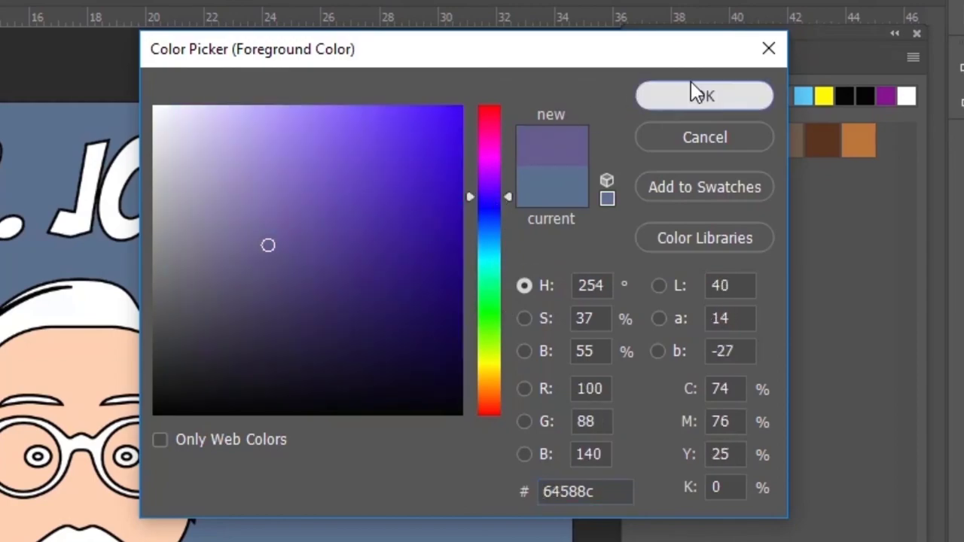
pyautogui.click(691, 83)
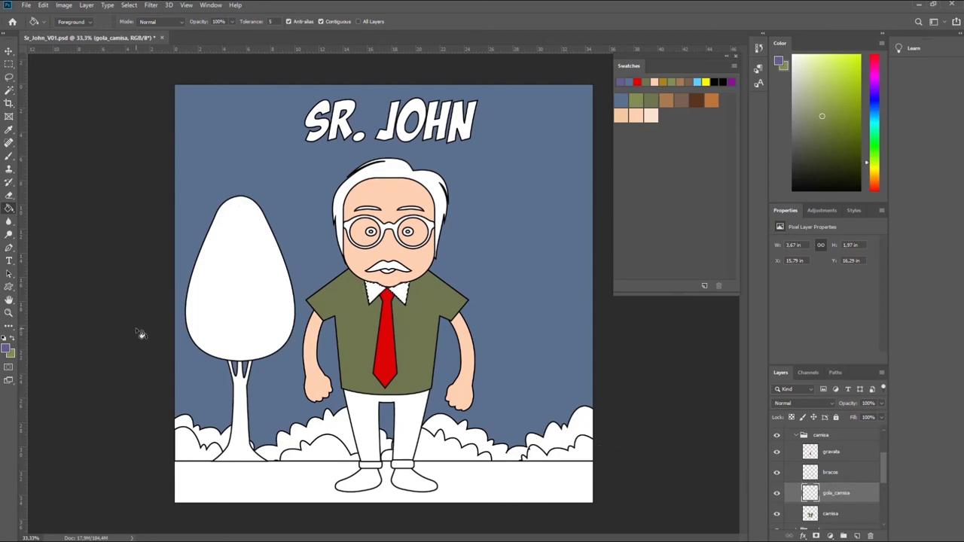
pyautogui.hotkey('shift', 'F5')
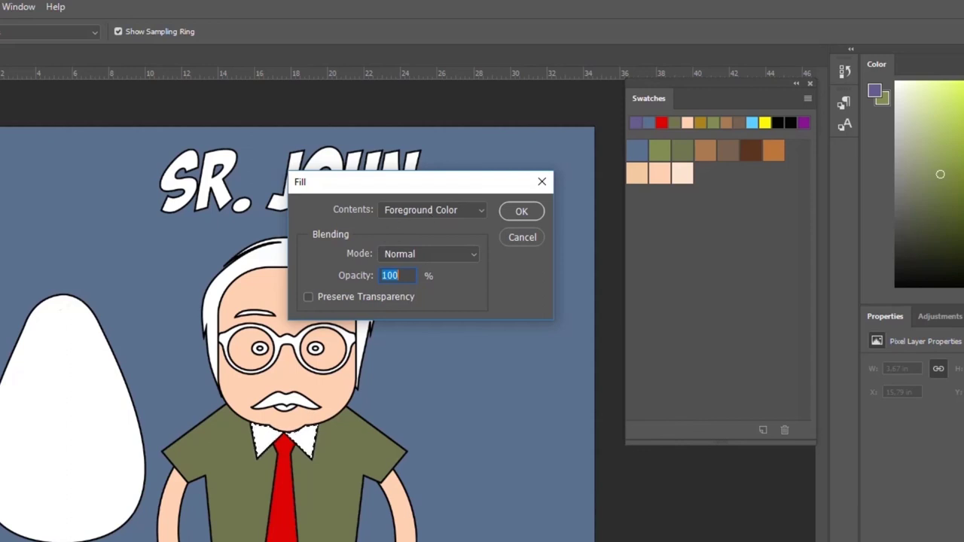
pyautogui.click(512, 213)
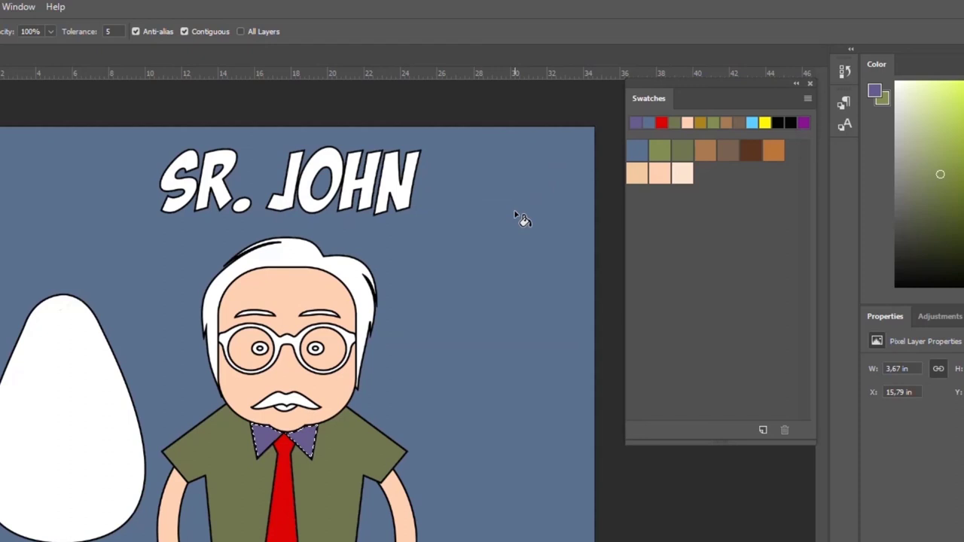
pyautogui.hotkey('ctrl', 'd')
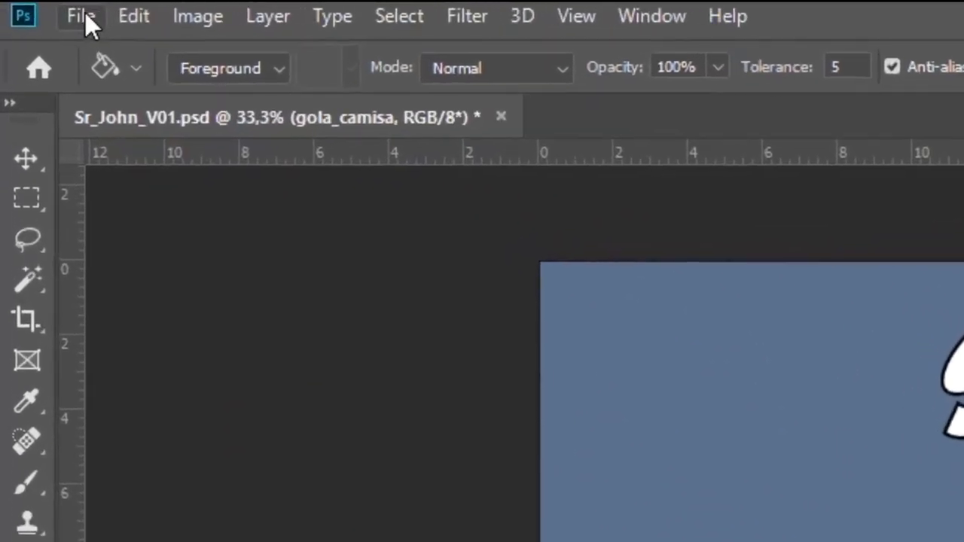
# Step: Save the PSD, then save a Quality 12 JPEG copy Sr_John_V01_colorido in artes
pyautogui.click(27, 4)
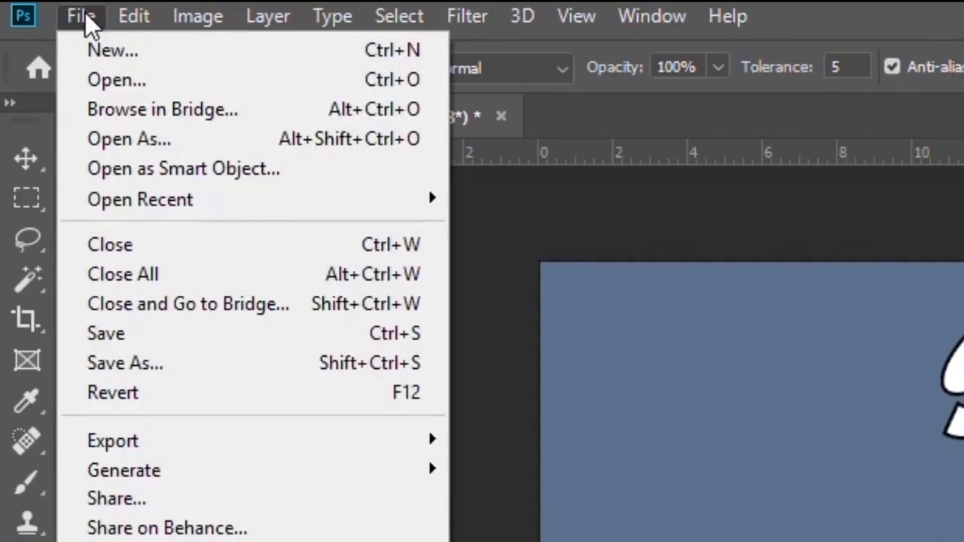
pyautogui.click(193, 336)
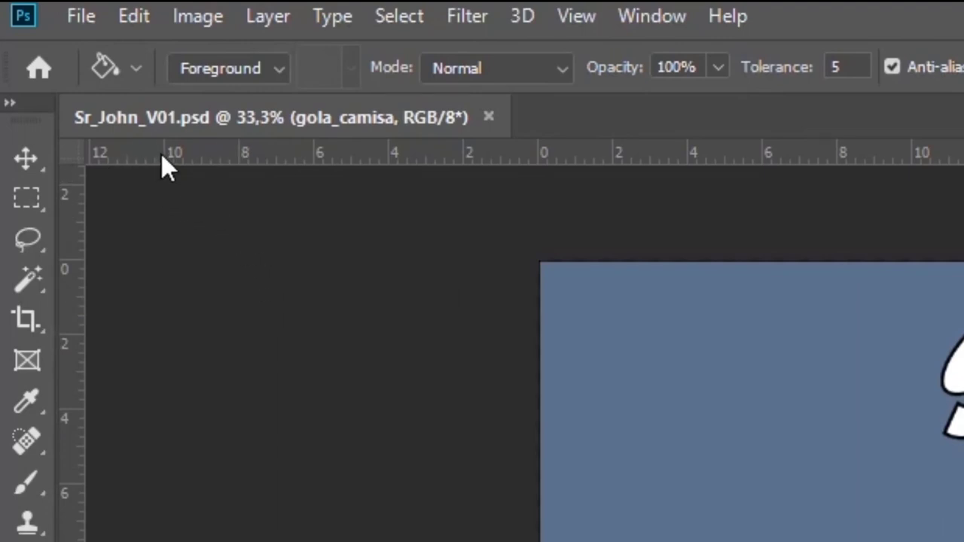
pyautogui.click(83, 20)
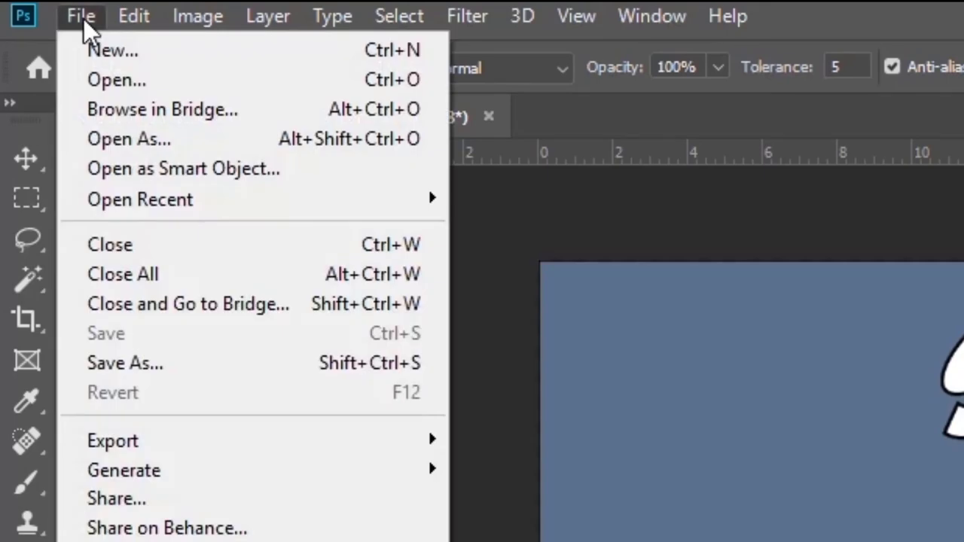
pyautogui.click(185, 354)
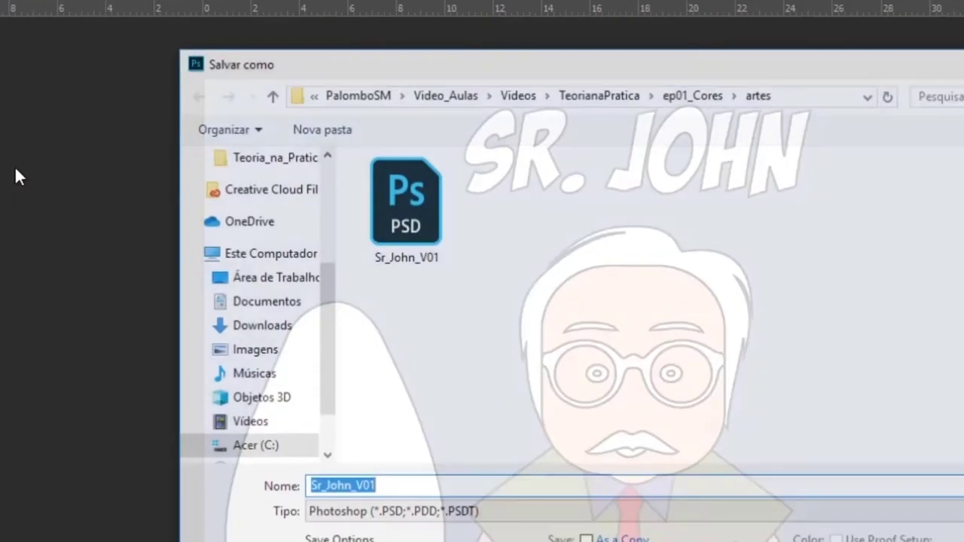
pyautogui.click(348, 399)
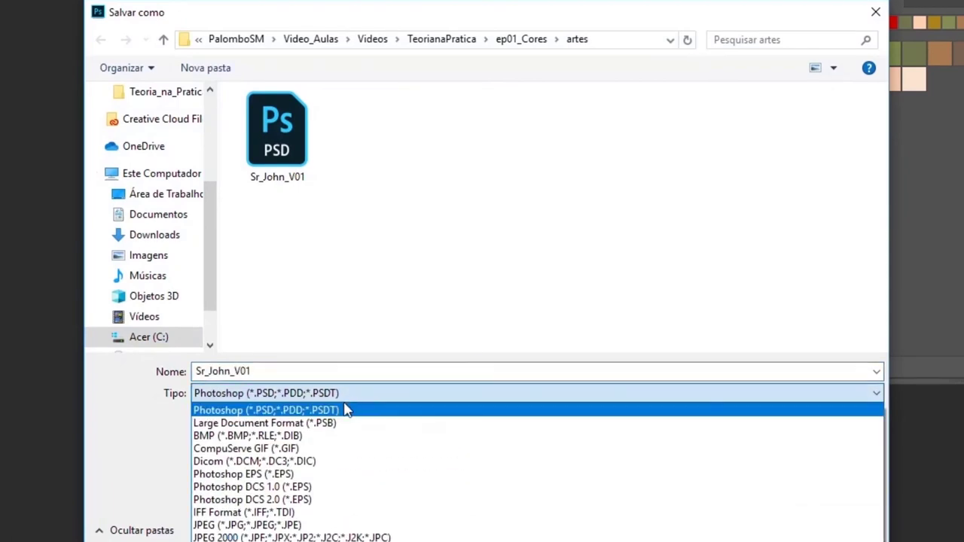
pyautogui.click(342, 525)
pyautogui.click(263, 370)
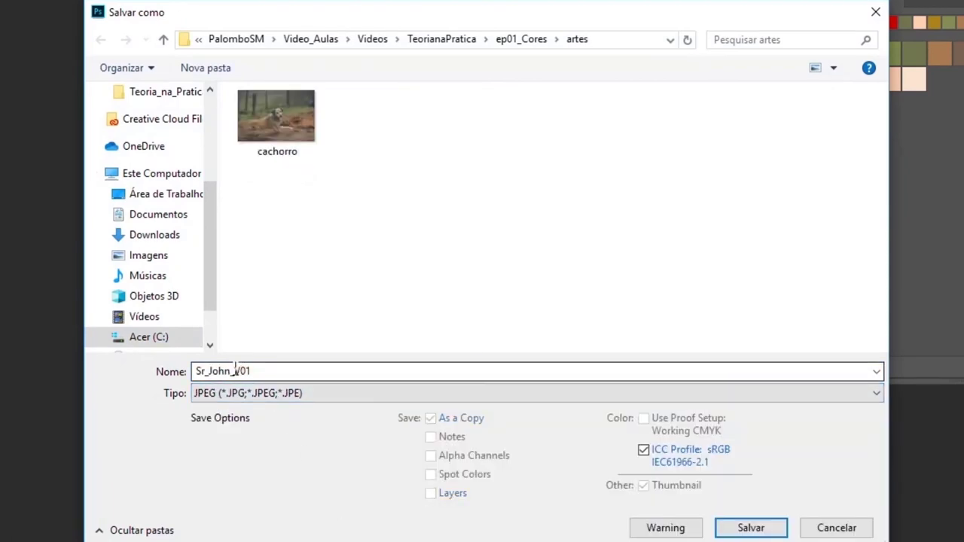
pyautogui.doubleClick(235, 370)
pyautogui.click(313, 370)
pyautogui.write('_colorido')
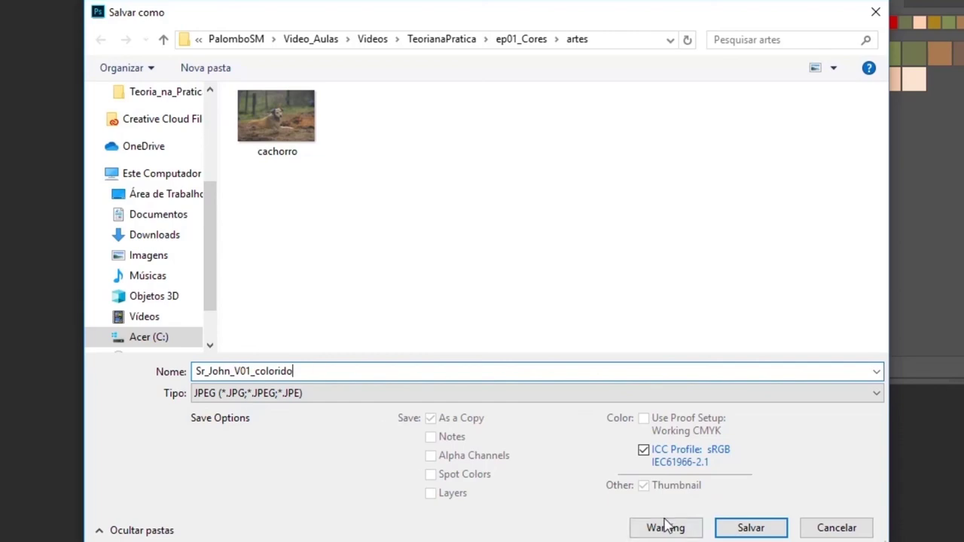
pyautogui.click(745, 530)
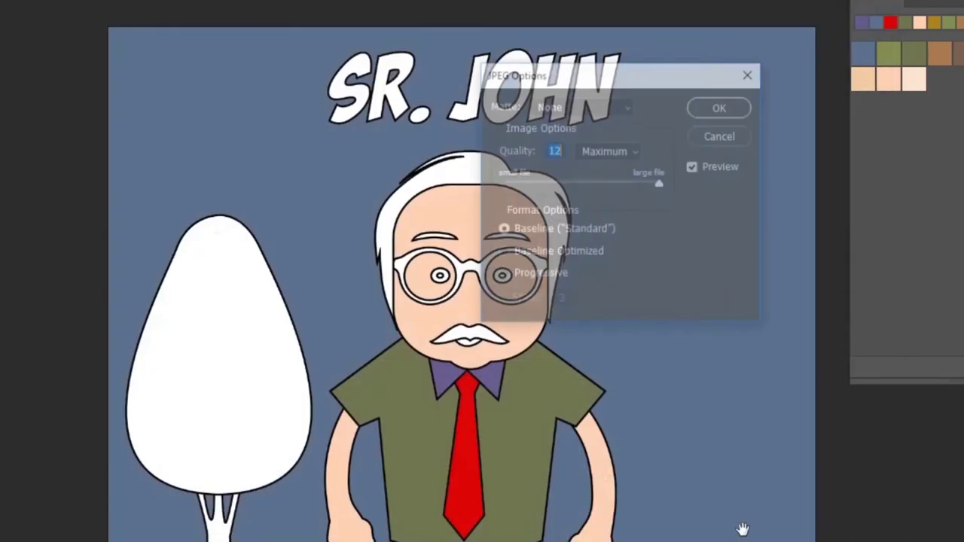
pyautogui.click(705, 106)
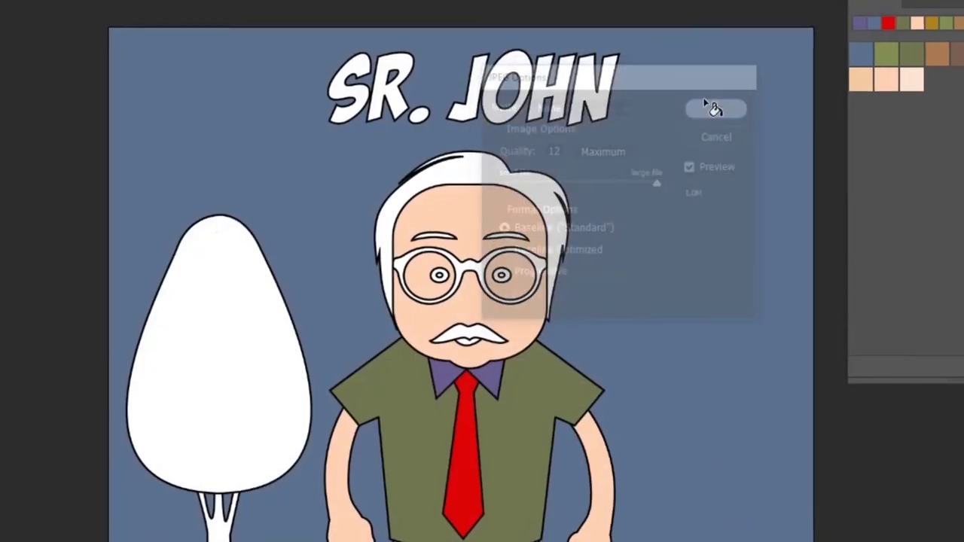